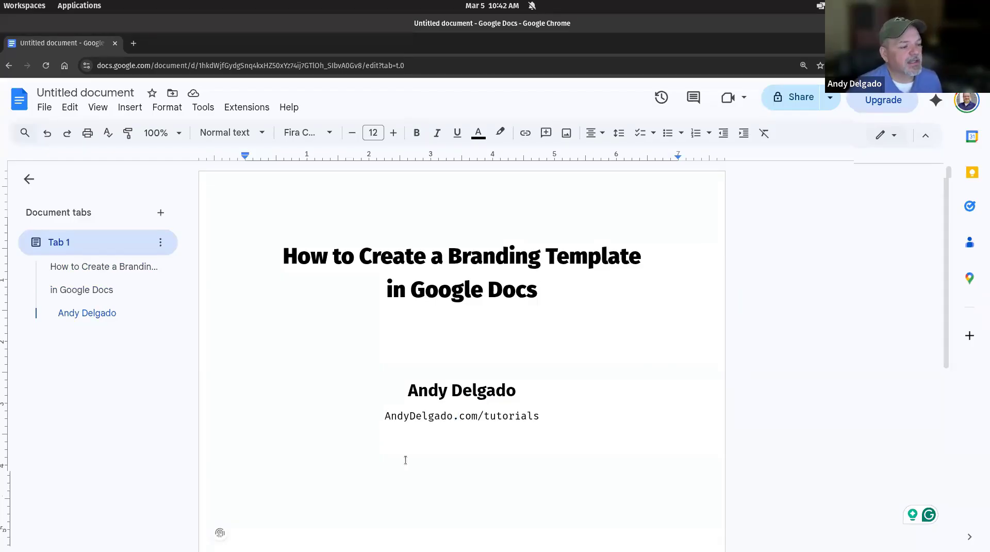
Delete all the existing content of the document.
double_click(595, 426)
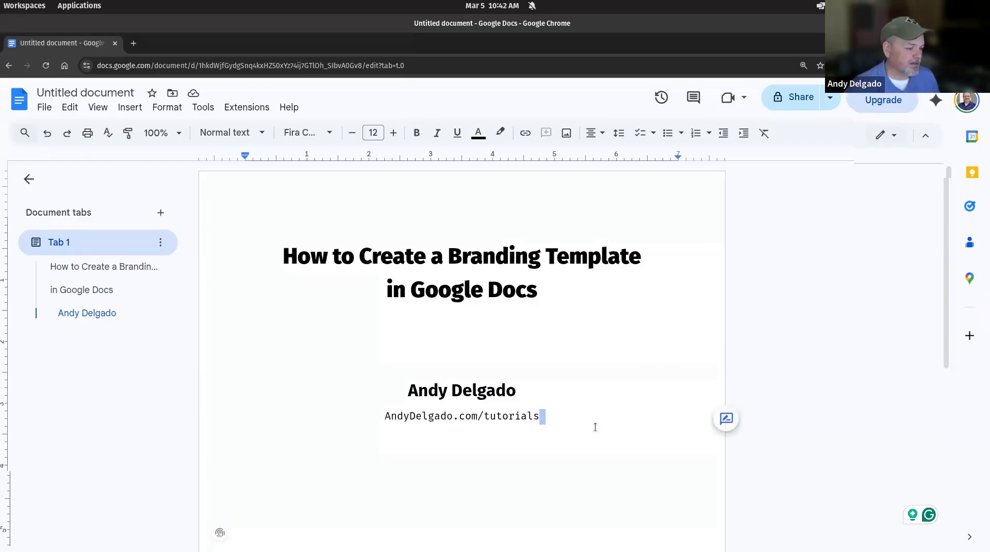
key(ctrl+a)
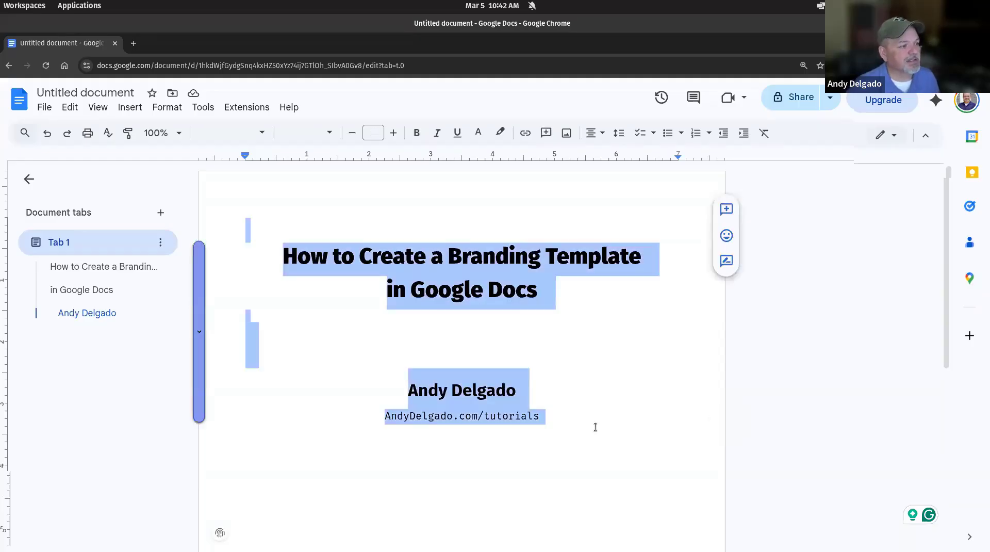
key(BackSpace)
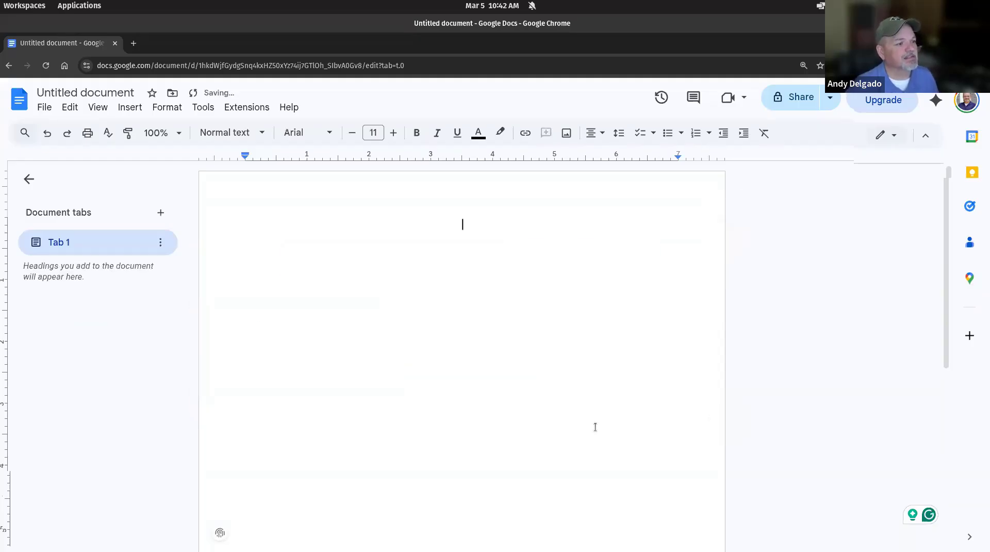
Left-align the empty paragraph and set its font size to 12.
click(602, 137)
click(593, 156)
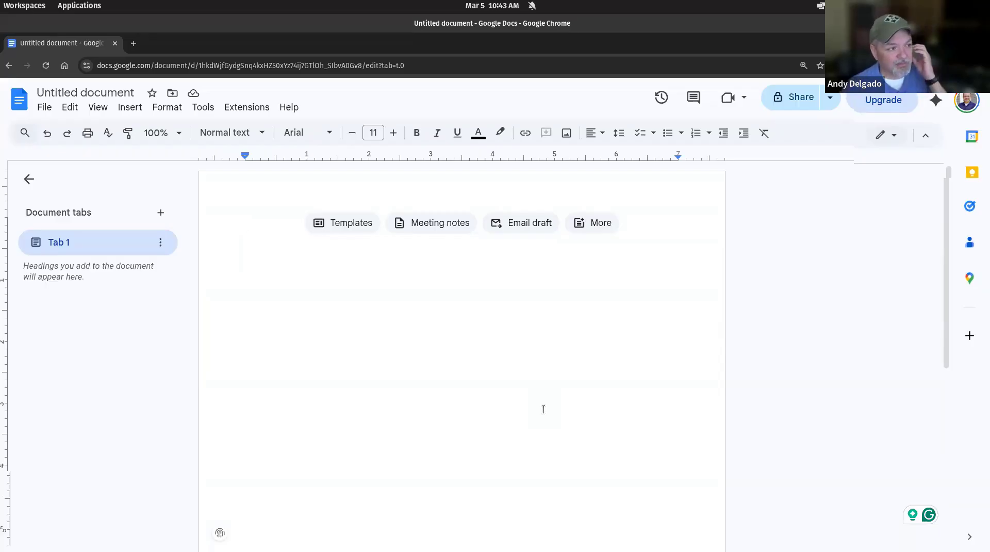
click(394, 133)
Switch to the terminal, run the mouse-on.sh script from the bin folder, and minimize the terminal window.
mouse_move(402, 547)
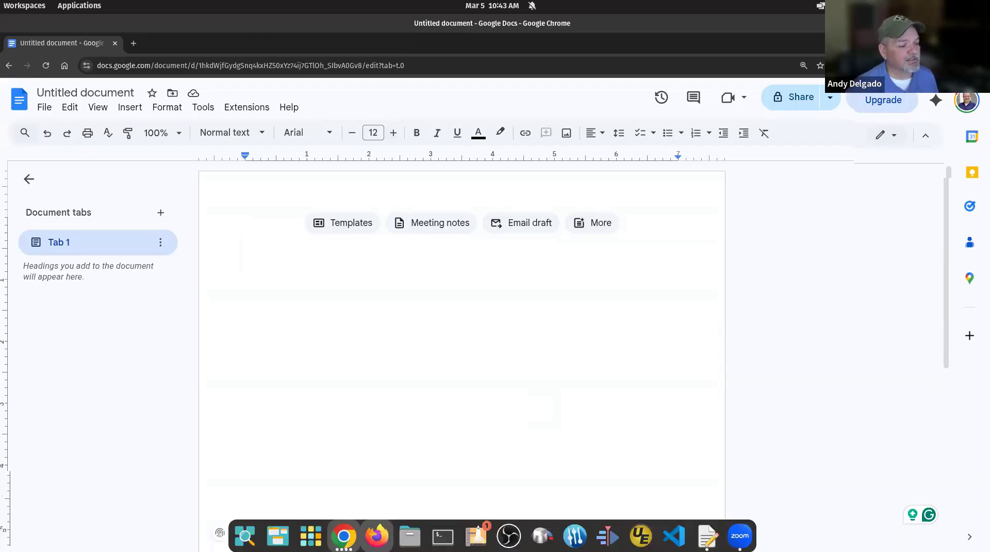
click(443, 536)
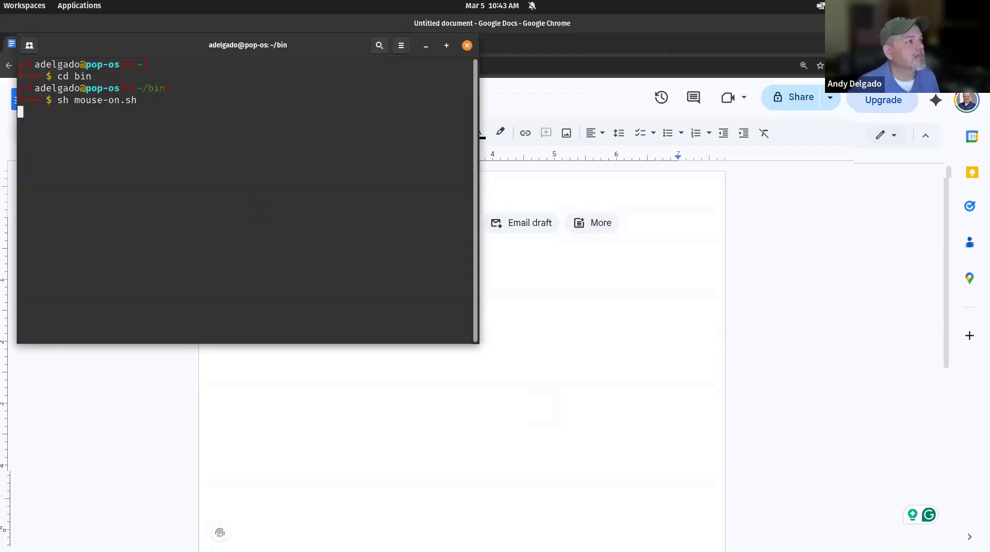
click(426, 49)
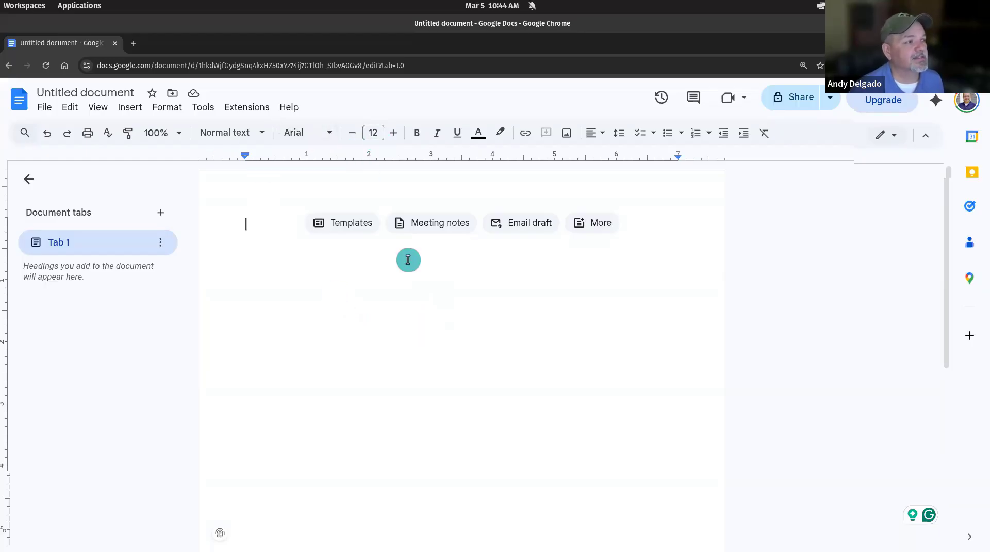
Set the font to Fira Sans in Normal weight and update the Normal text style to match.
click(328, 135)
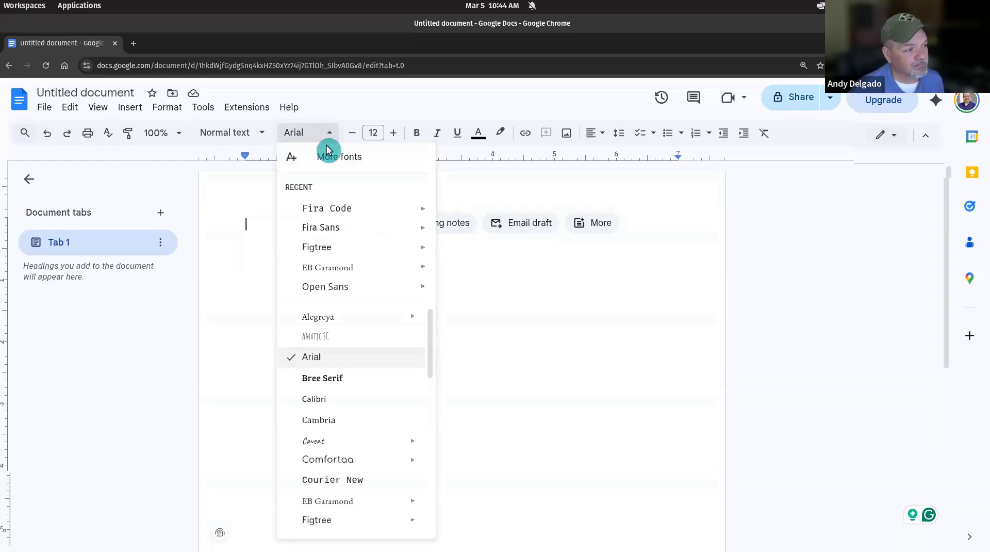
mouse_move(338, 232)
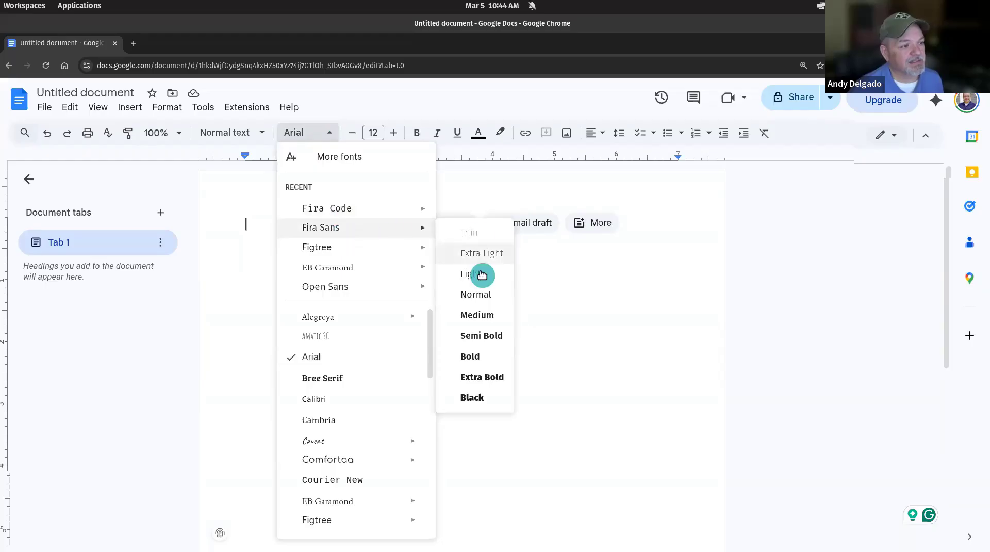
click(482, 297)
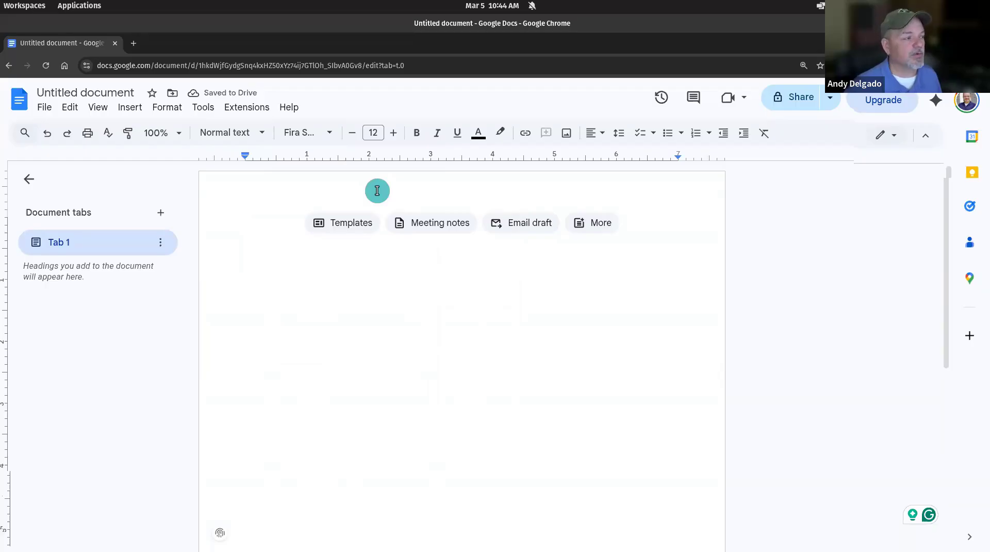
click(268, 136)
mouse_move(299, 163)
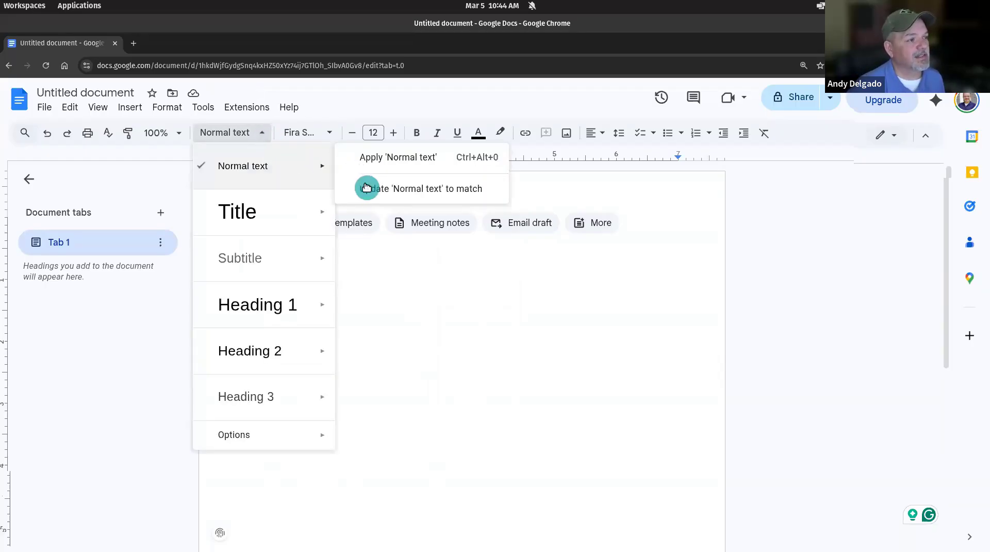
click(366, 188)
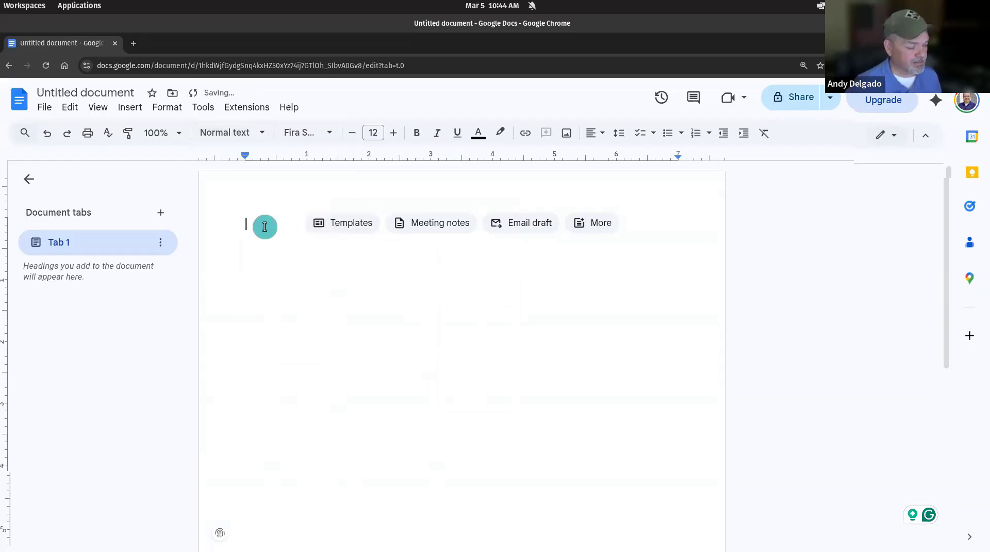
Enter the sample lines Normal, H1, H2, H3, H4, H5, H6, Title and Subtitle, each in its own paragraph.
text(Normal)
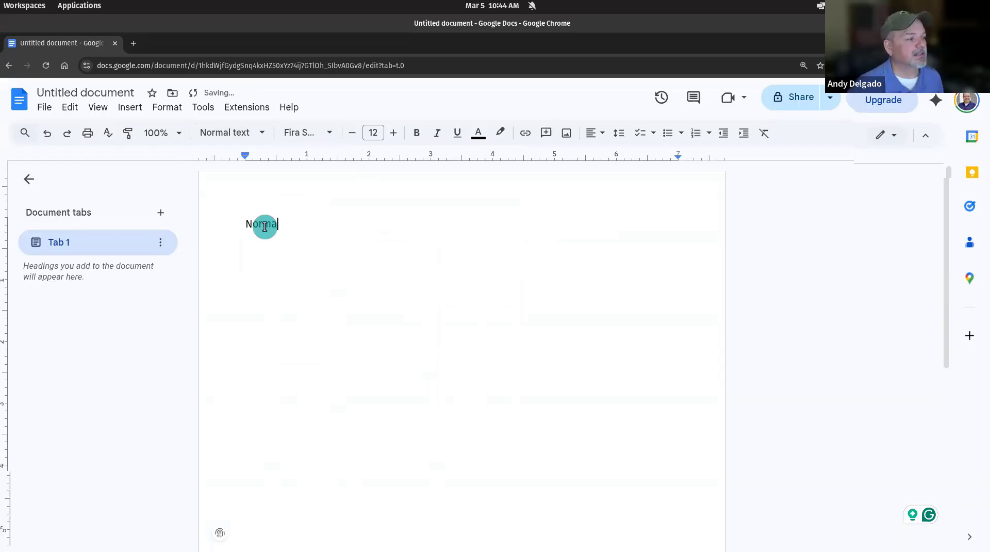
key(Return)
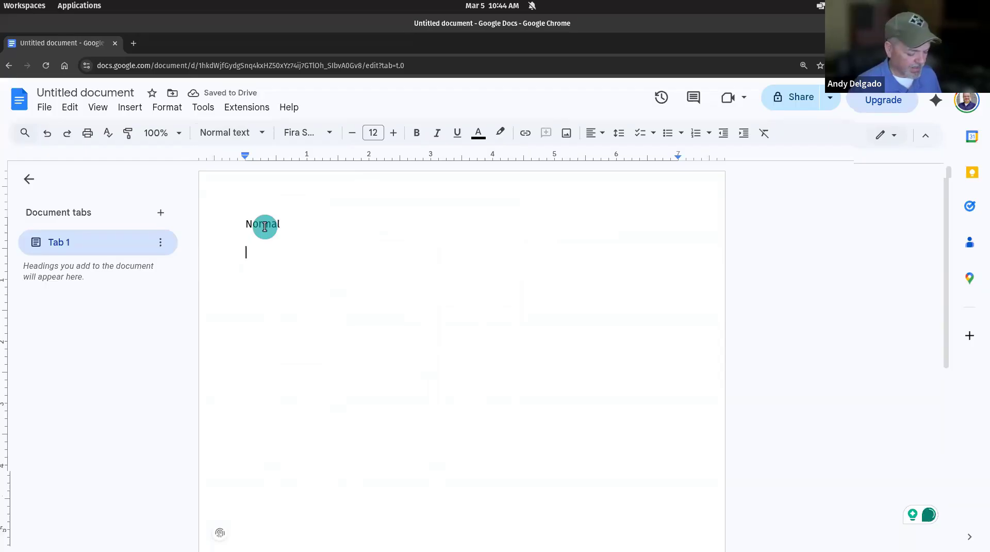
text(H1)
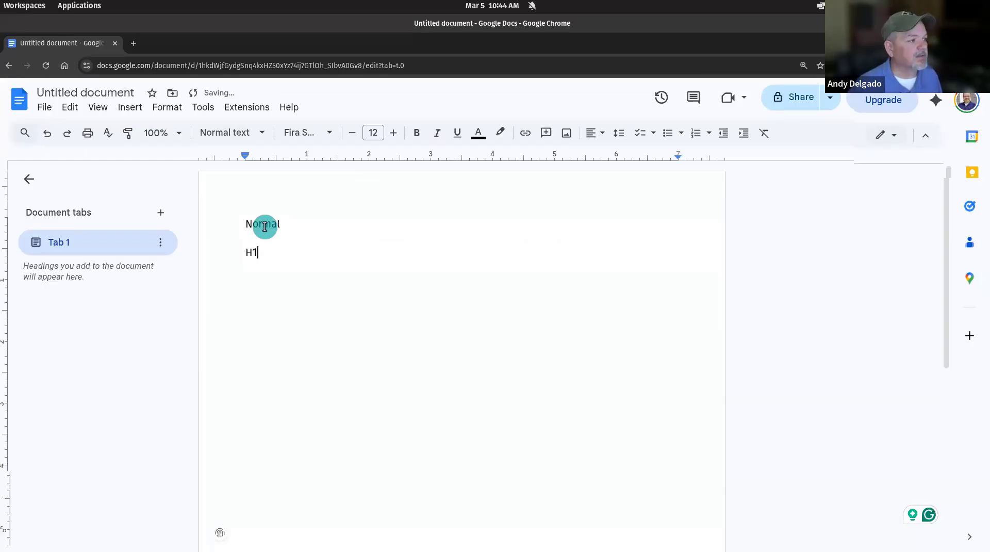
key(Return)
text(H2)
key(Return)
text(H3)
key(Return)
text(H4)
key(Return)
text(H5)
key(Return)
text(H)
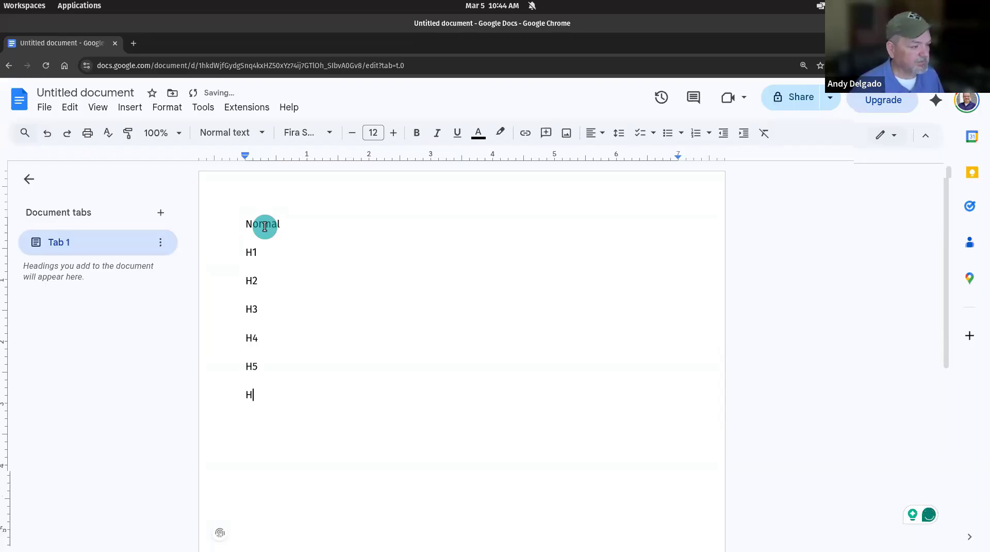
text(6)
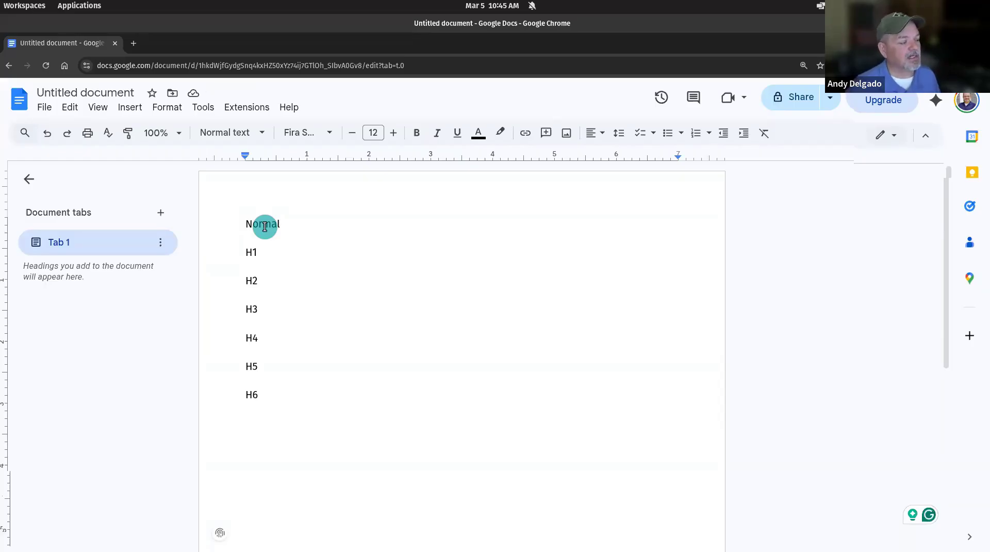
key(Return)
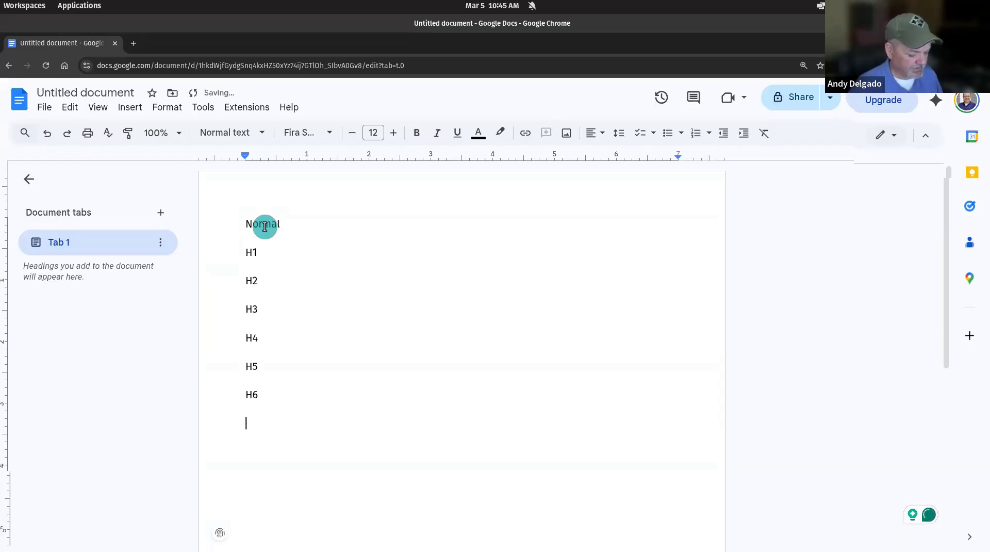
text(Title)
key(Return)
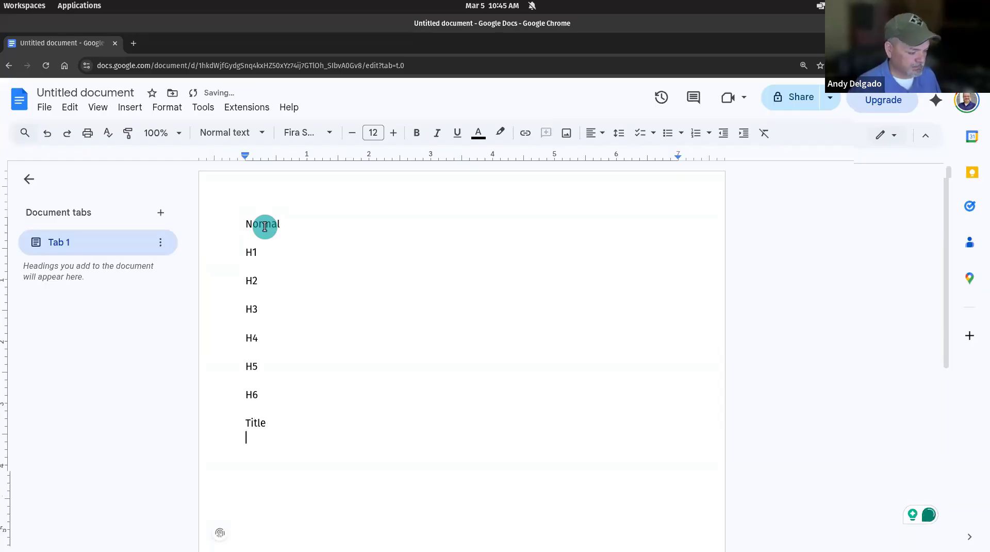
text(Subtitle)
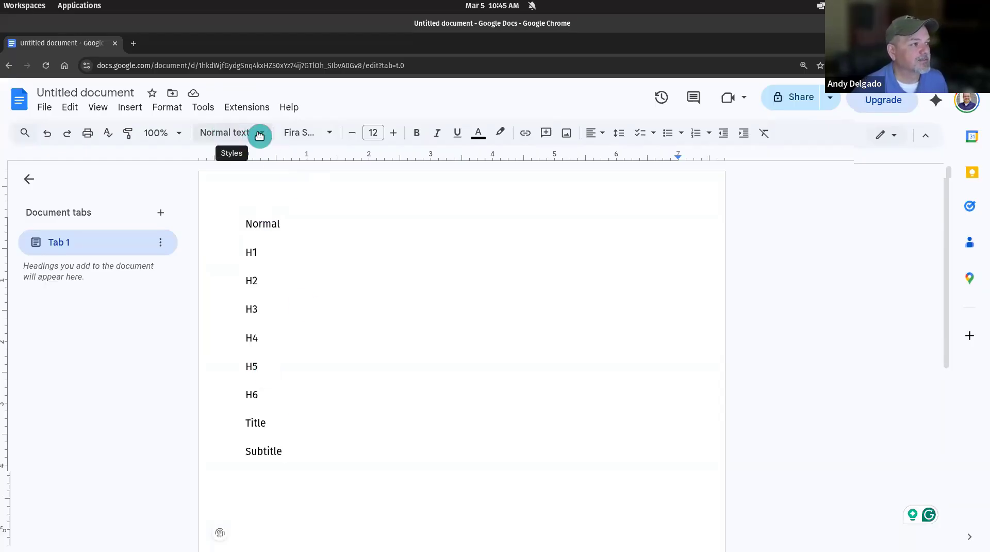
click(262, 135)
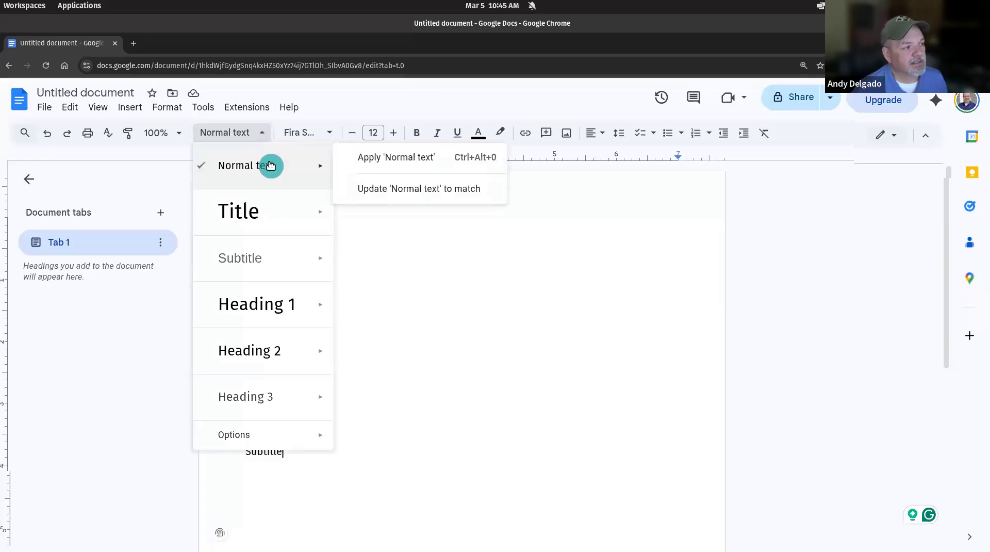
mouse_move(279, 300)
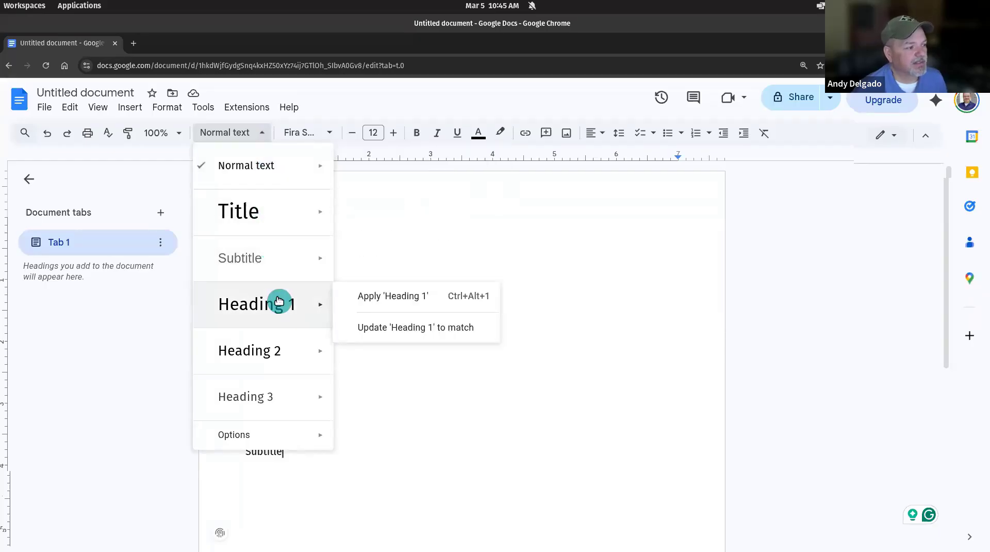
mouse_move(273, 404)
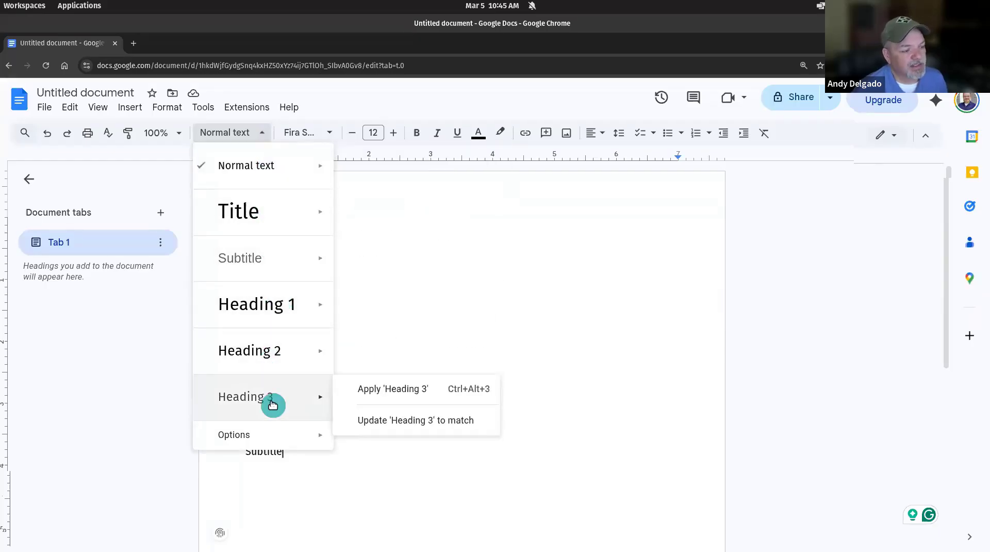
mouse_move(316, 437)
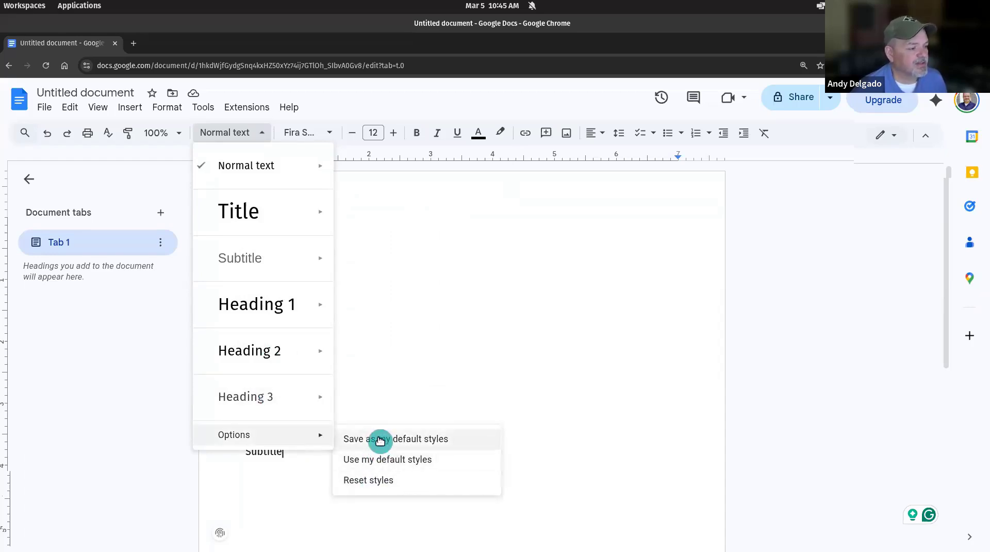
click(468, 253)
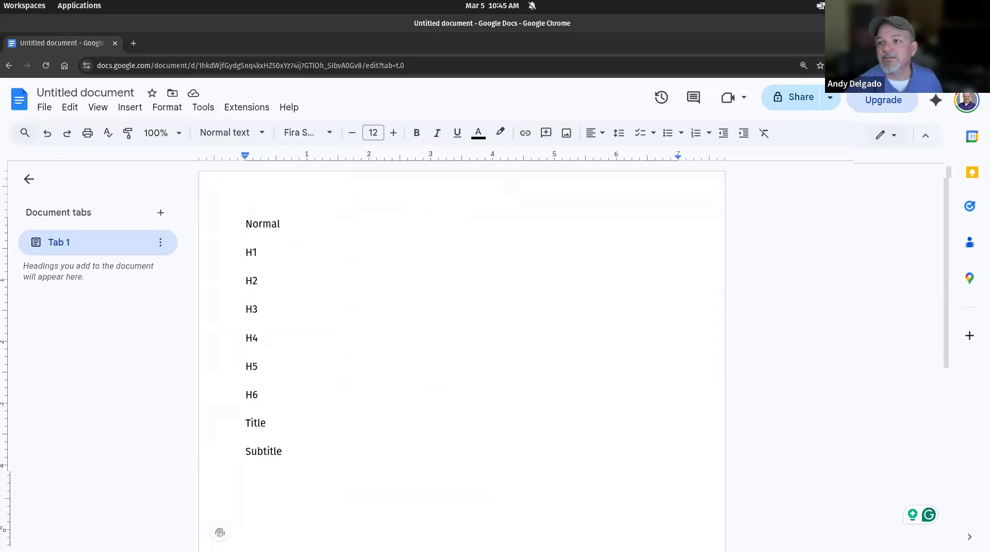
Bring up the Stack Overflow page on H1-H6 font sizes and copy the base-12 sizes 24, 17, 14, 12, 11, 10.
drag(989, 57, 678, 116)
click(367, 346)
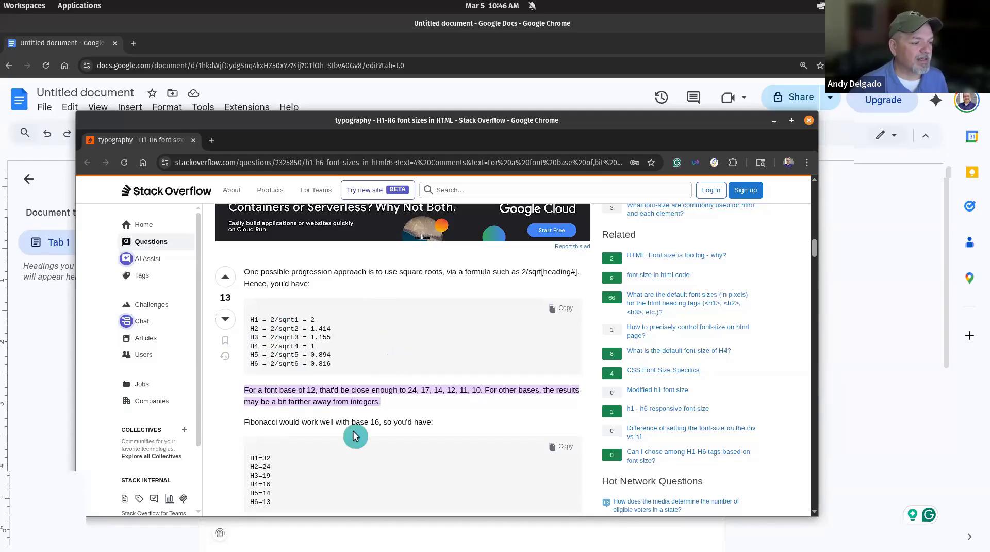
scroll(306, 453, down, 1)
scroll(306, 453, down, 2)
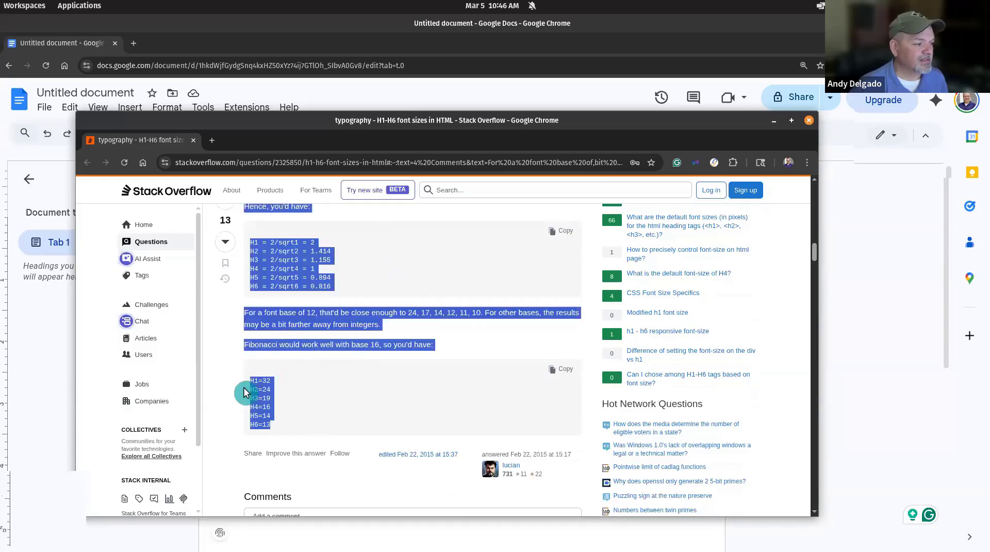
drag(245, 392, 247, 381)
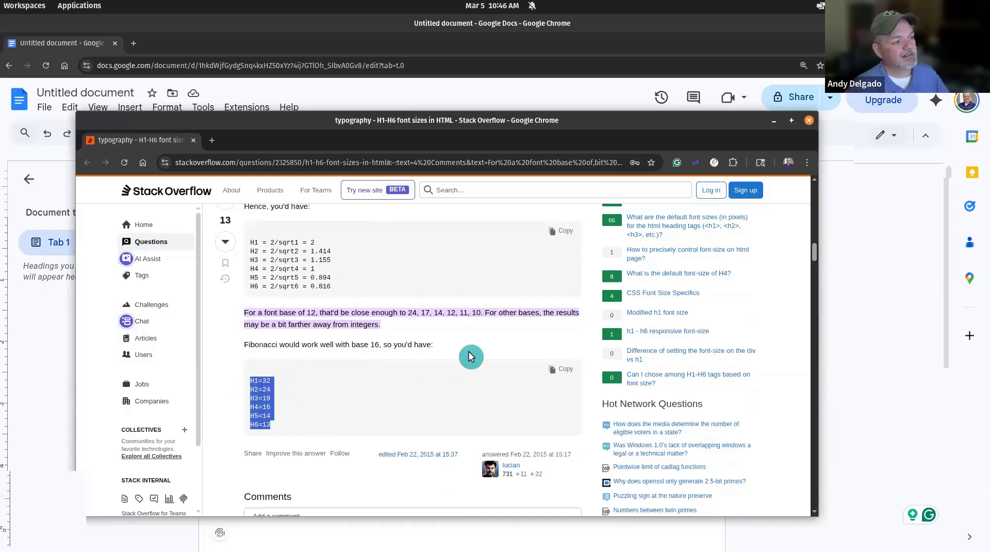
click(493, 341)
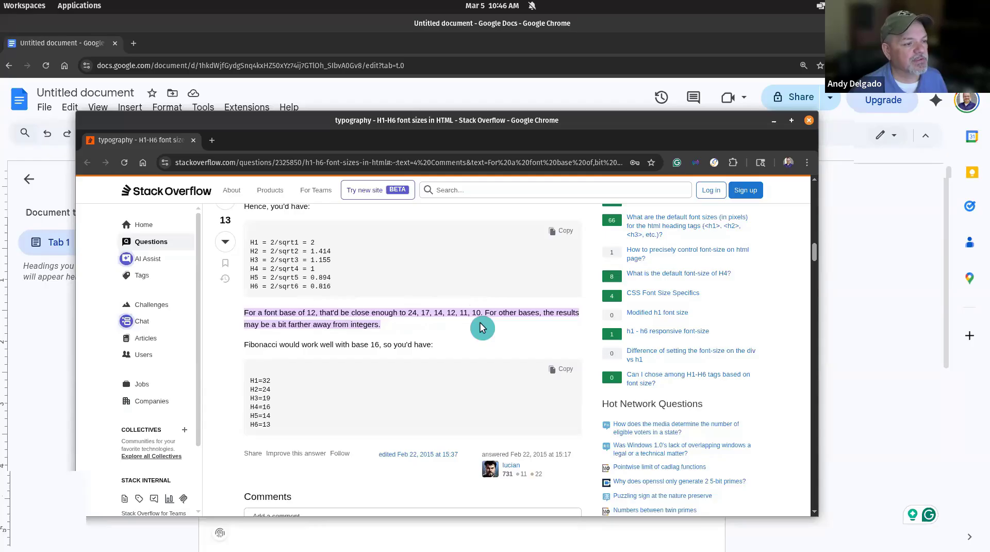
drag(407, 313, 481, 314)
key(ctrl+c)
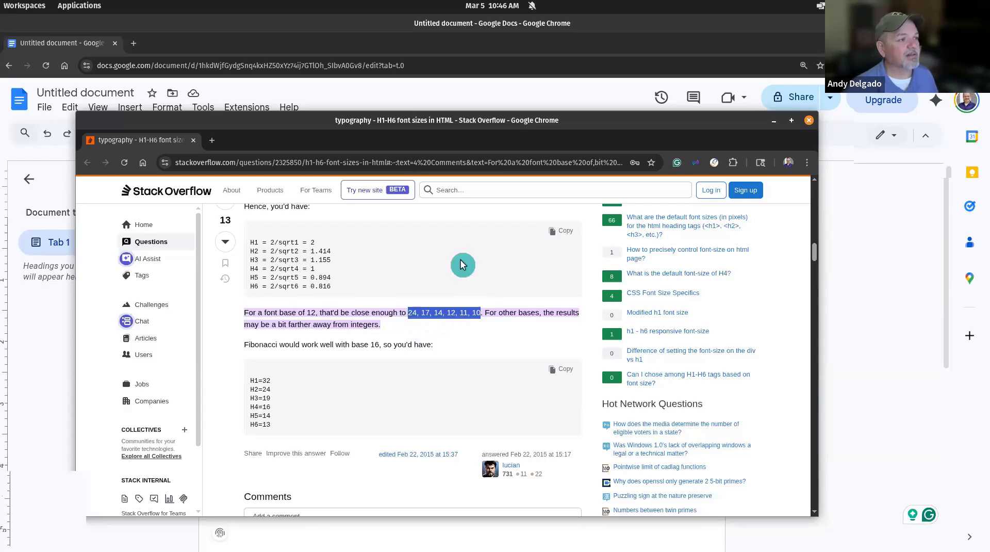
Return to the document and paste the copied heading sizes on a new line below Subtitle.
click(368, 34)
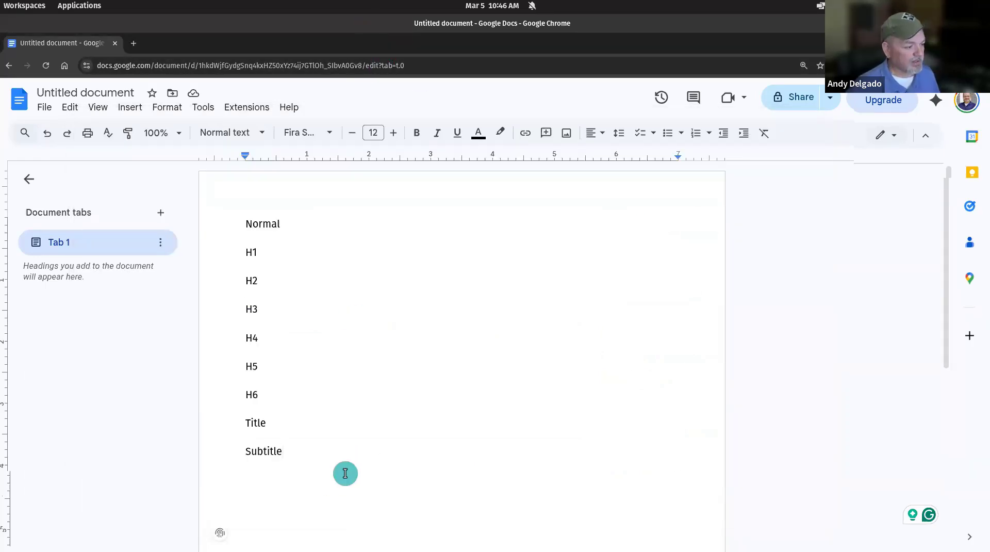
key(Return)
key(ctrl+v)
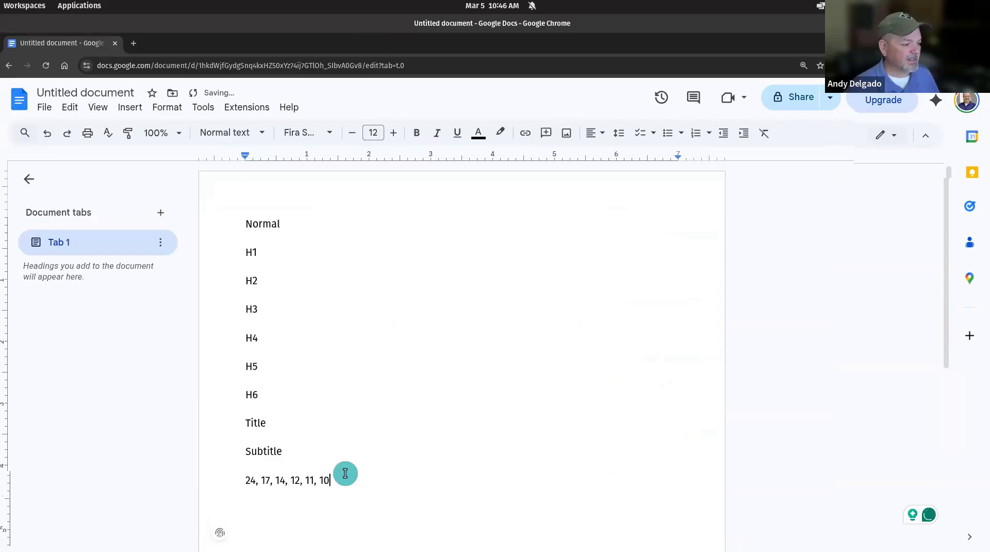
click(420, 358)
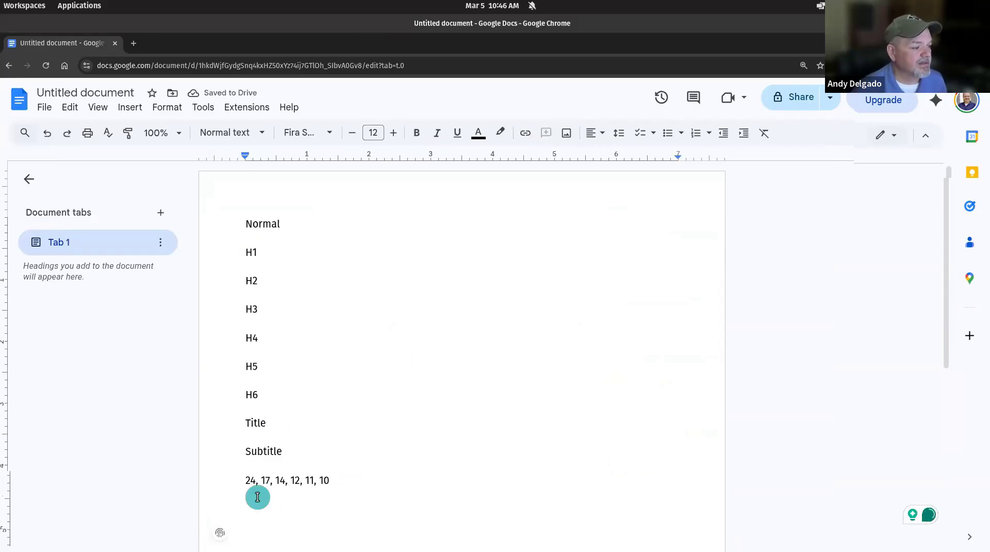
Format the H1 sample line as bold at font size 24.
double_click(253, 253)
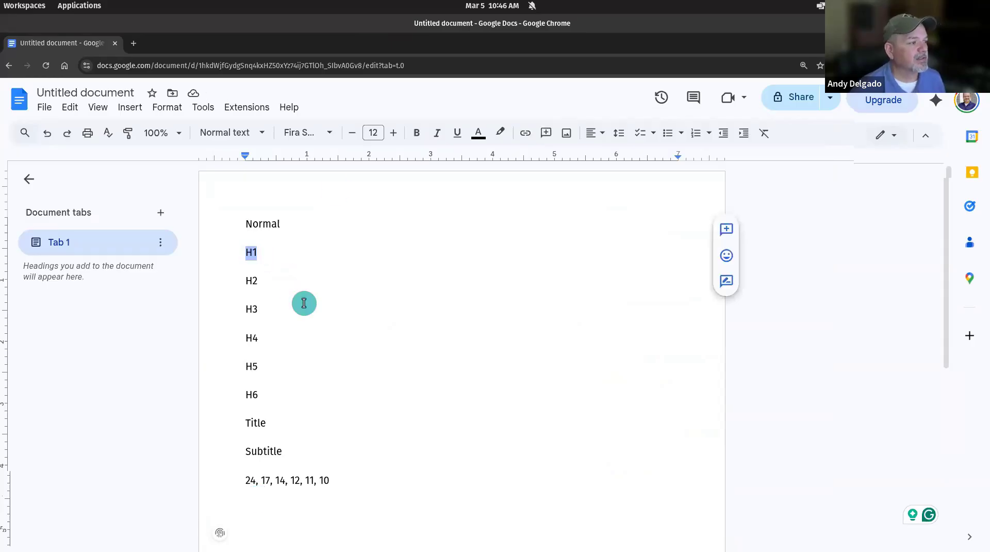
click(368, 130)
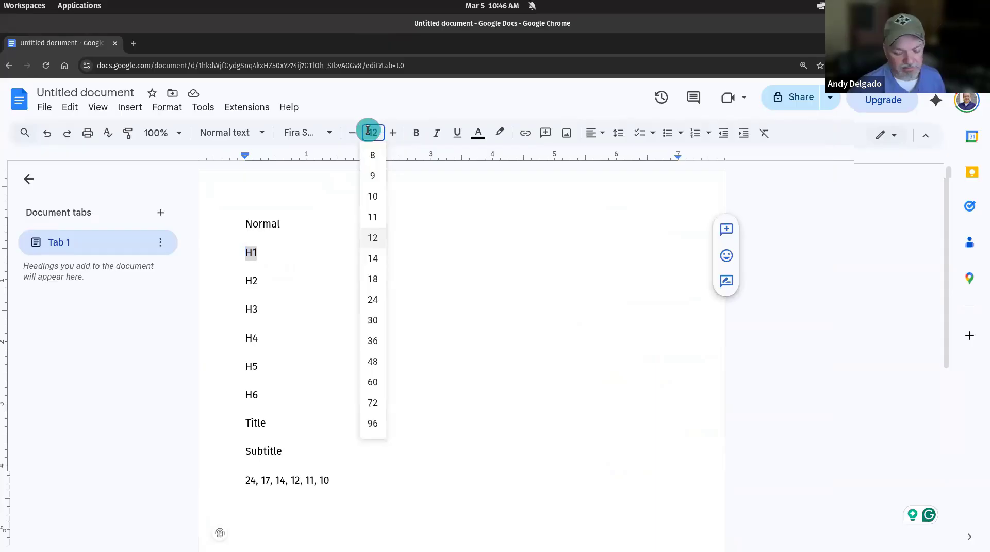
text(24)
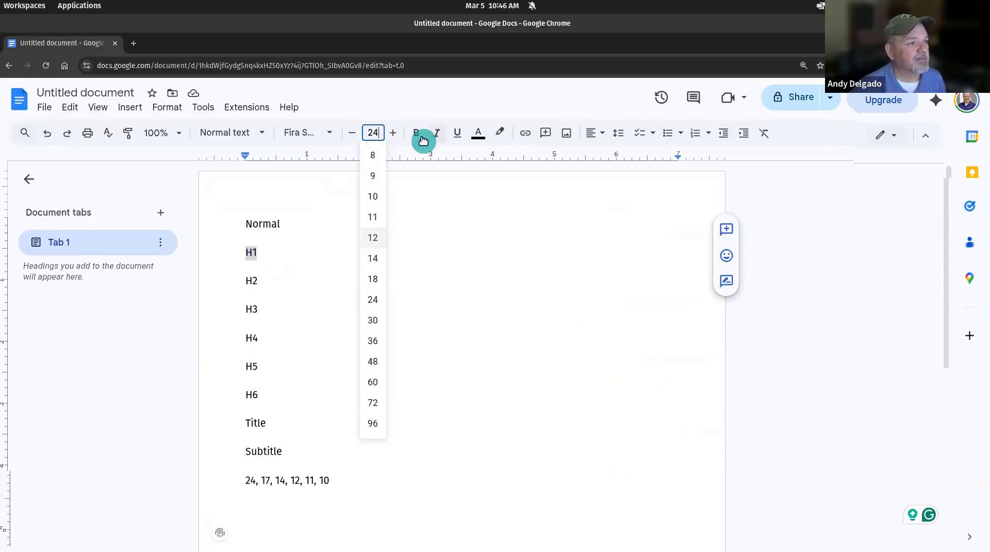
click(419, 135)
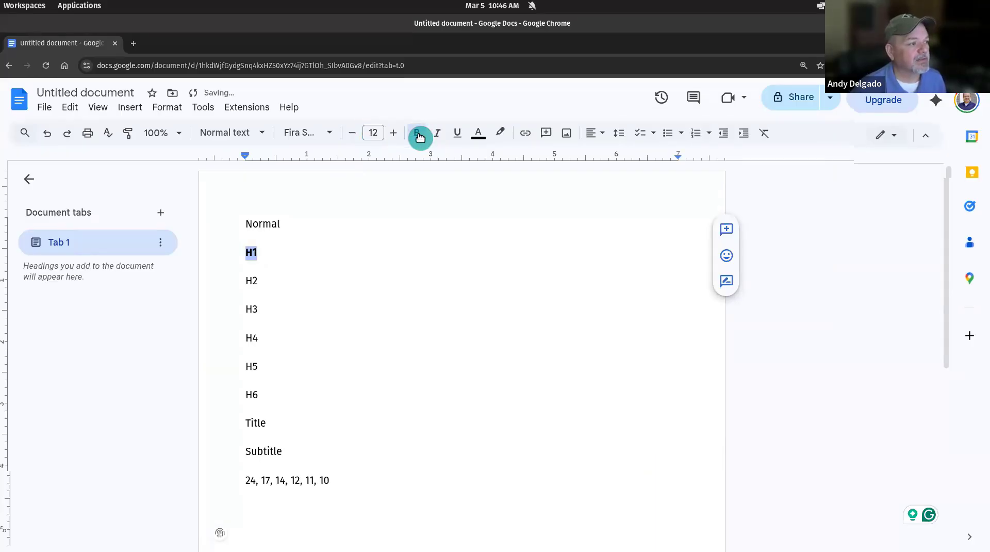
click(375, 133)
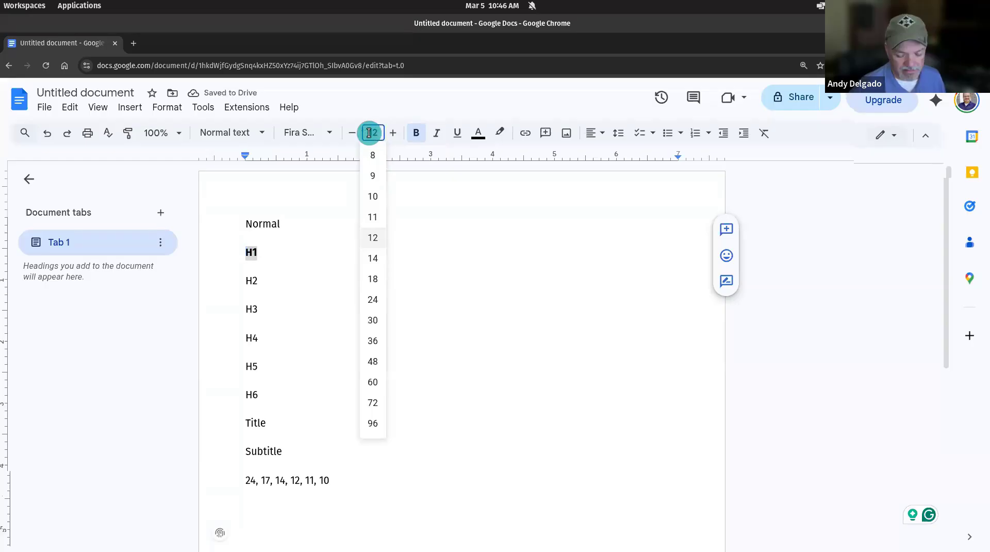
key(Return)
click(417, 402)
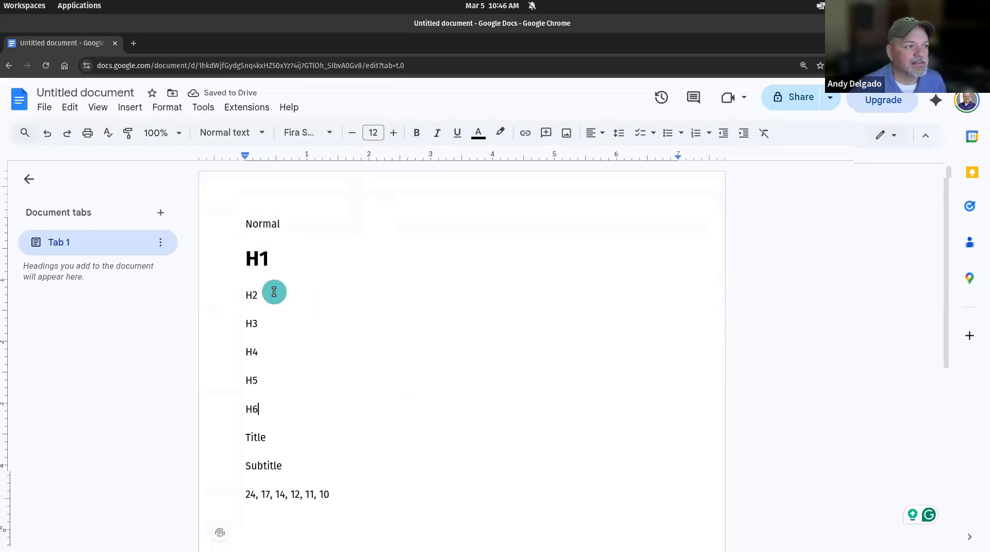
click(258, 259)
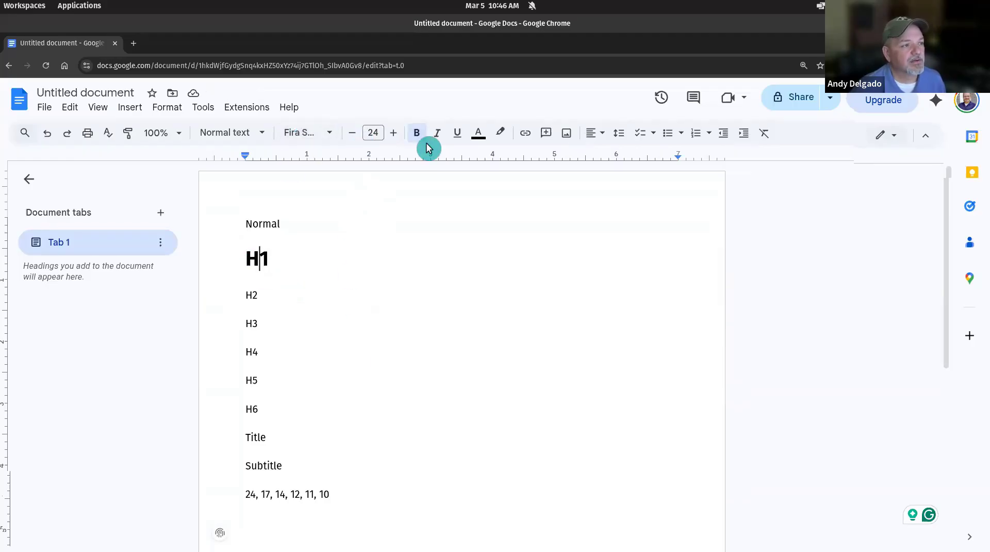
Set the font size of the H2 sample line to 17.
click(251, 295)
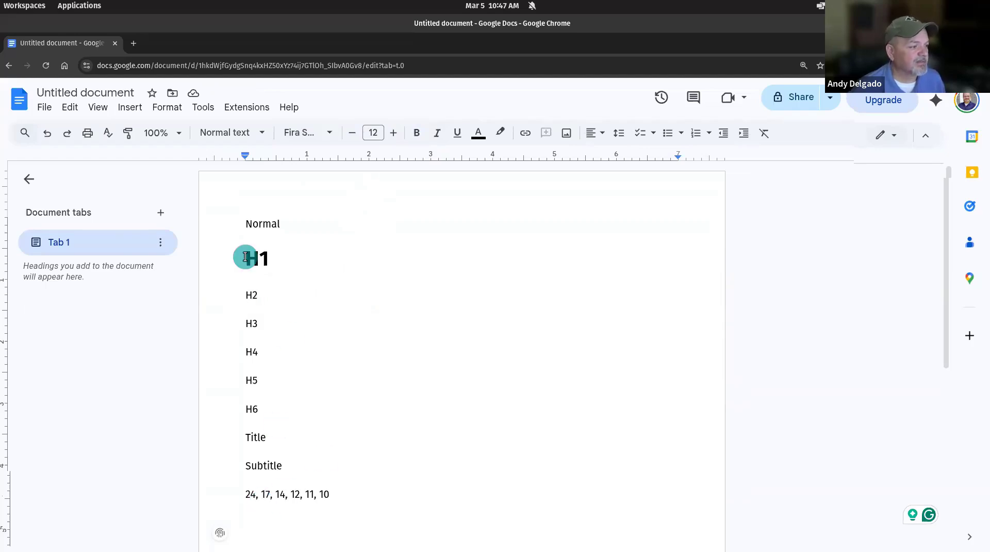
double_click(250, 296)
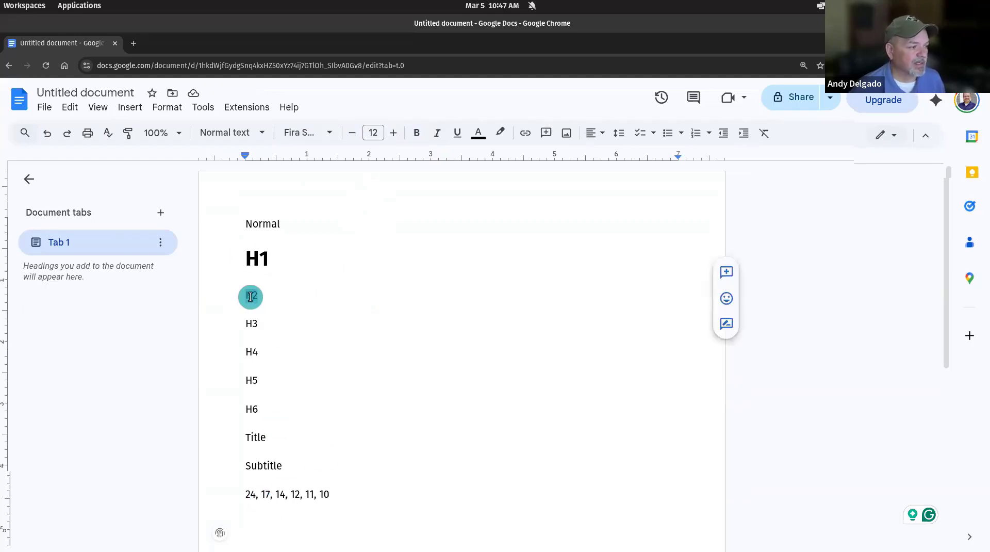
click(370, 135)
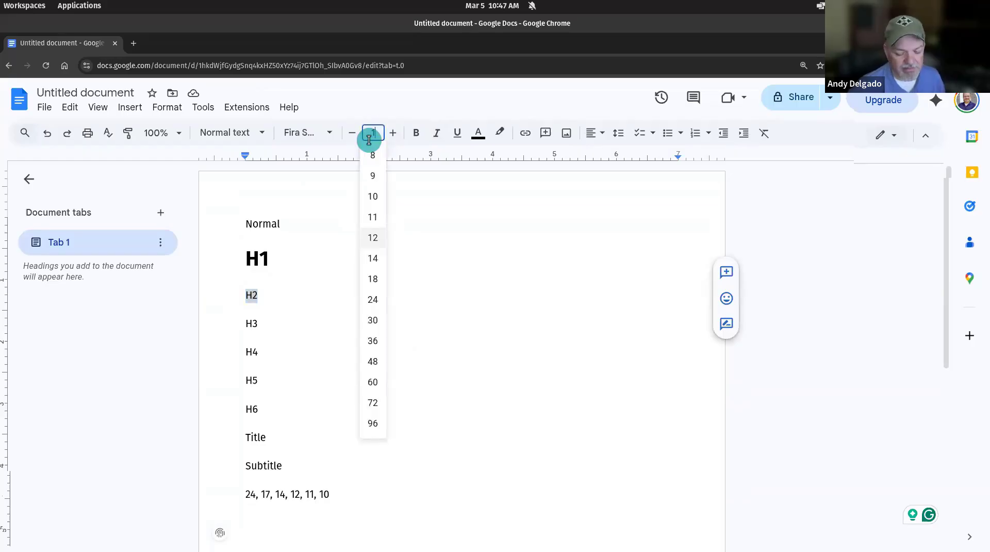
text(17)
key(Return)
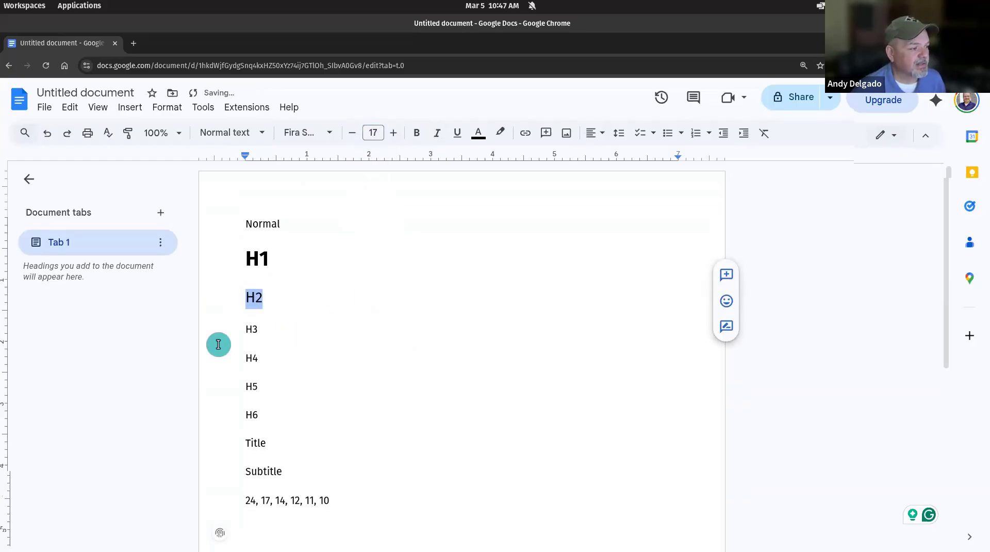
Format the H3 sample line as italic at font size 14.
double_click(254, 331)
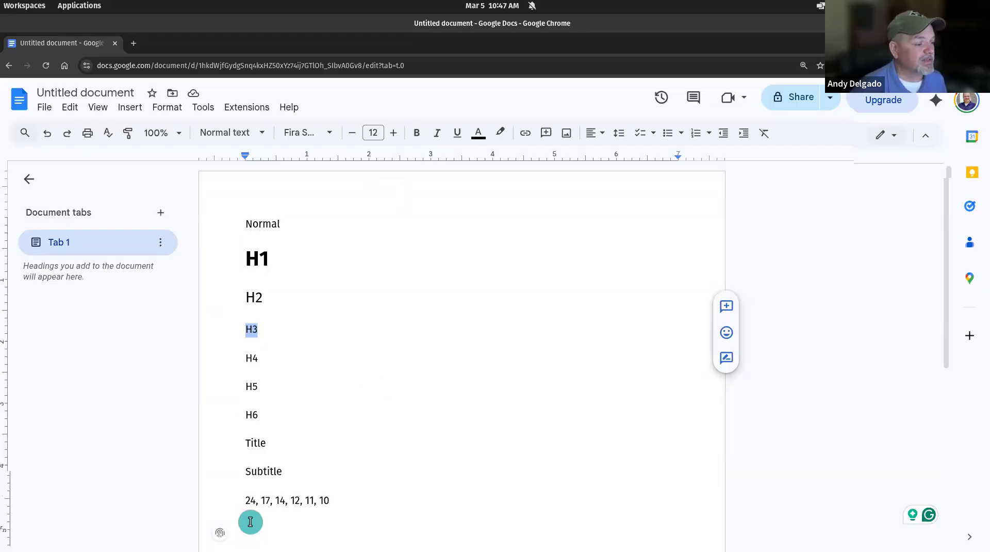
click(380, 133)
text(14)
key(Return)
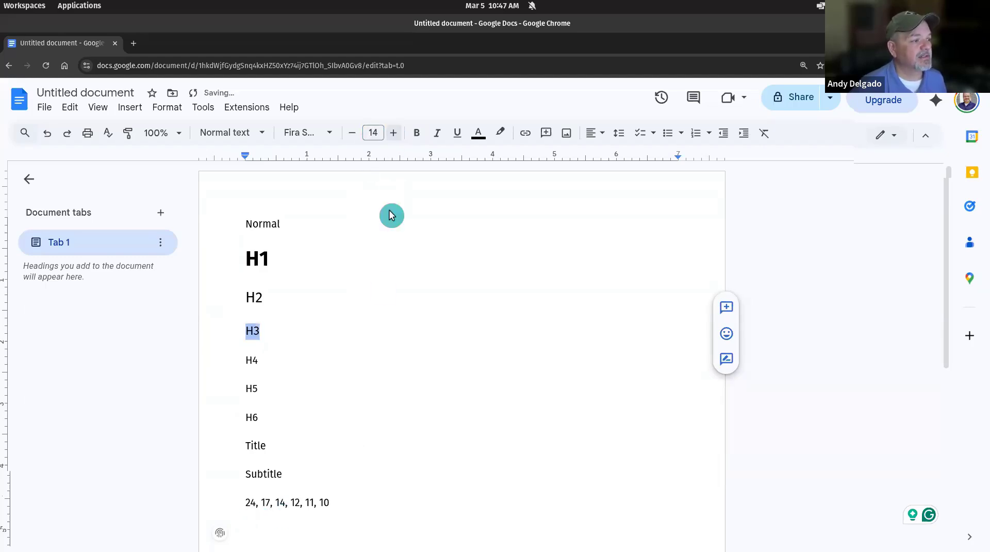
click(434, 135)
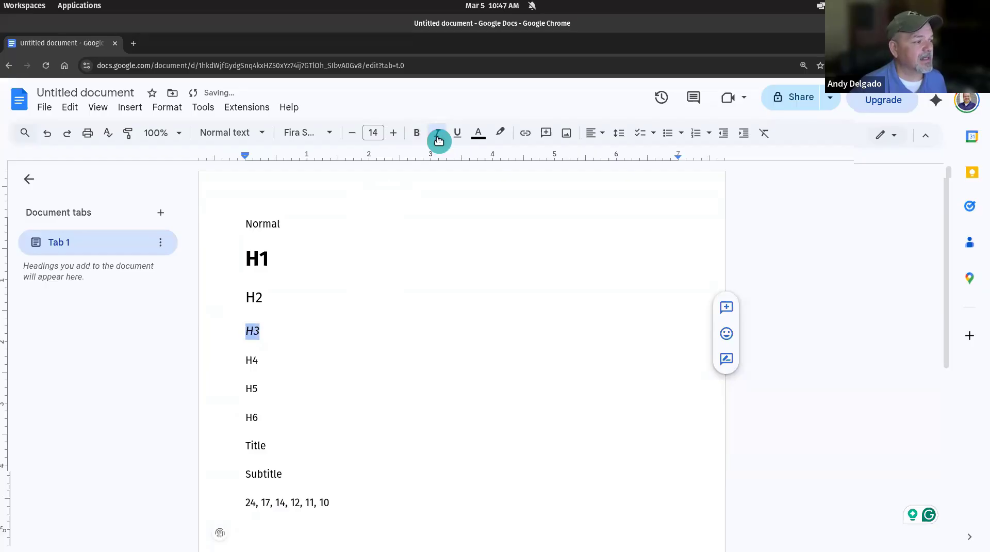
Make the H4 sample line bold and italic.
double_click(251, 361)
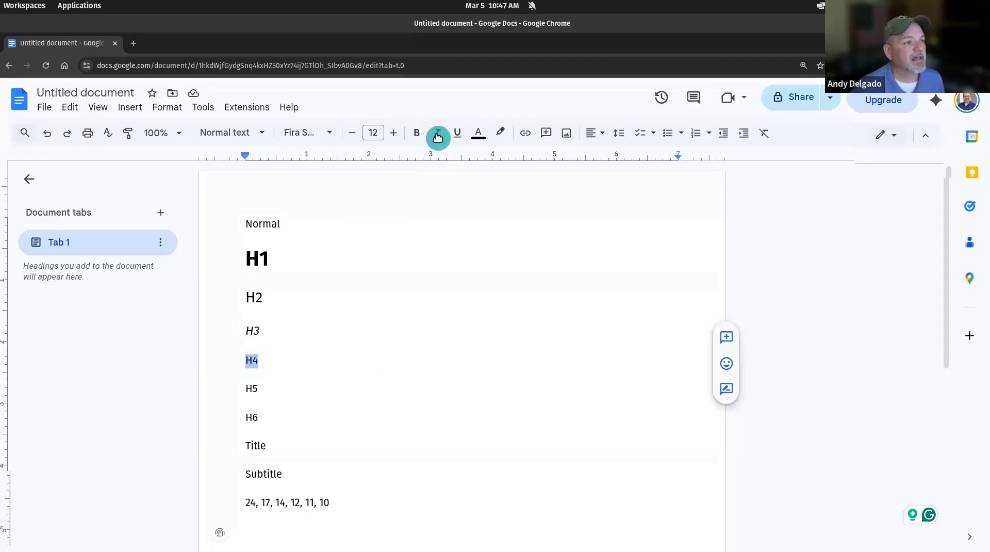
click(418, 133)
click(439, 135)
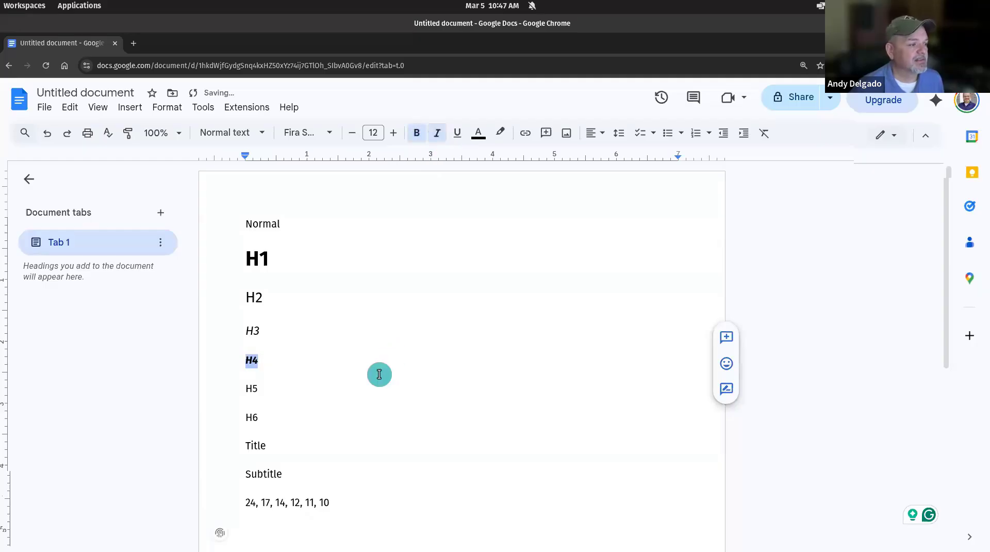
click(379, 374)
Reduce the H5 sample line to font size 11 and make it italic.
drag(248, 388, 316, 400)
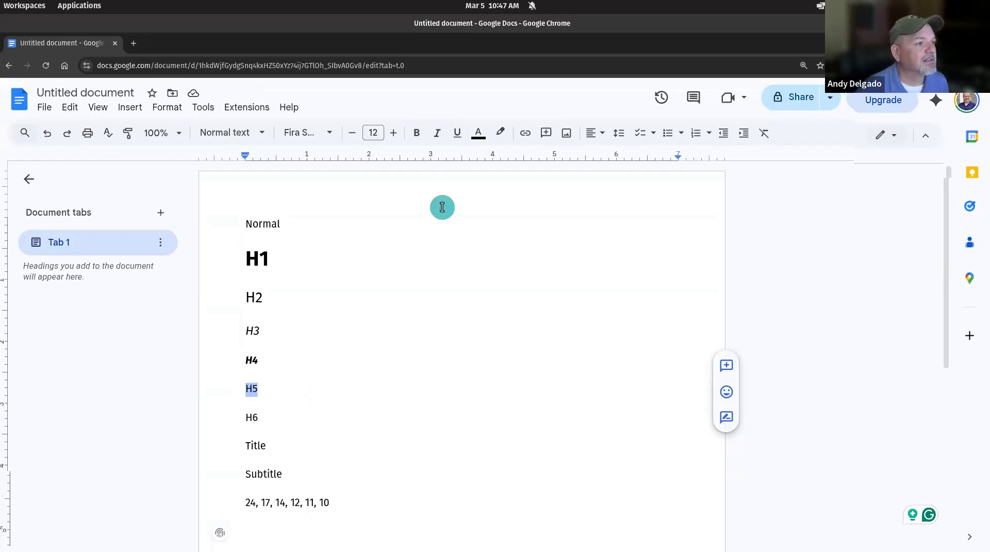
click(353, 135)
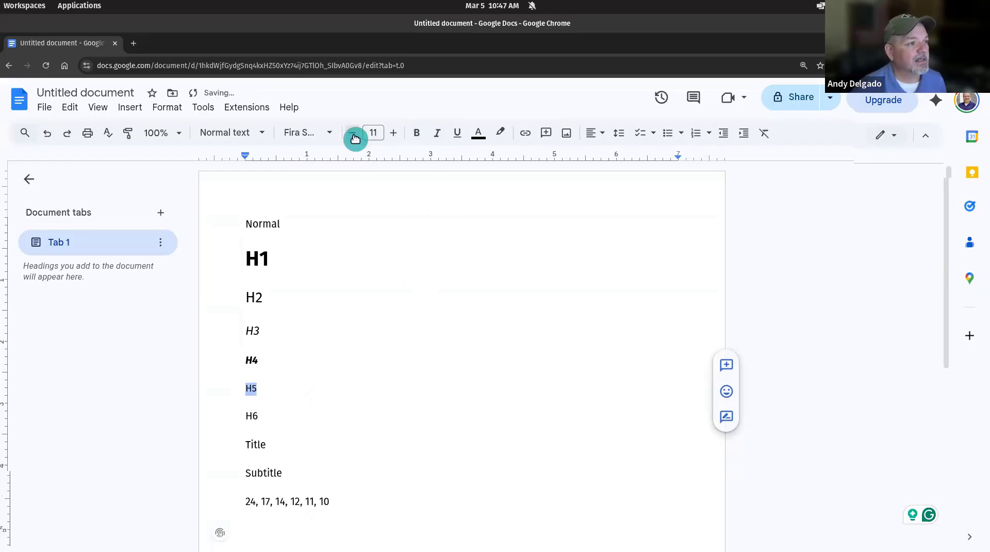
click(437, 133)
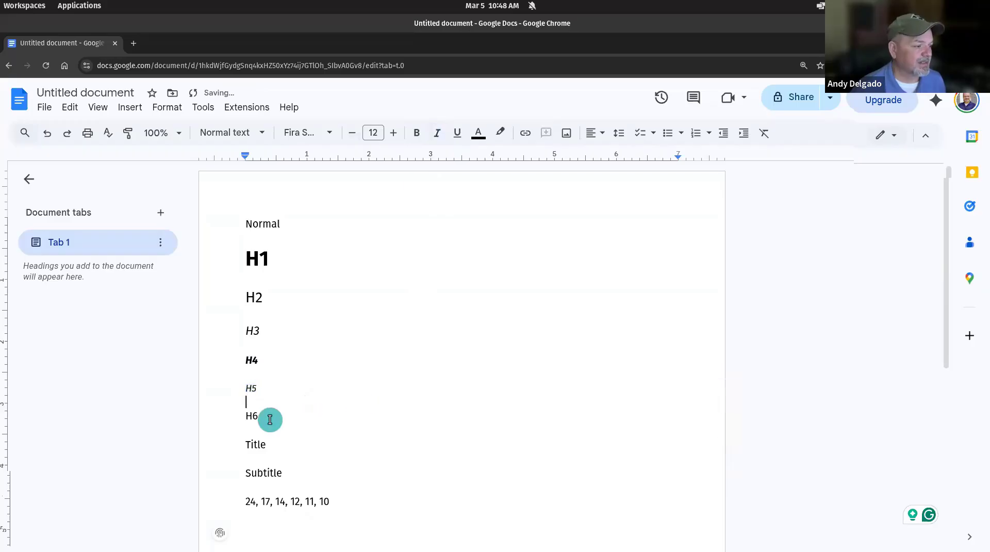
Reduce the H6 sample line to font size 10 and make it bold.
click(254, 415)
double_click(254, 416)
click(352, 133)
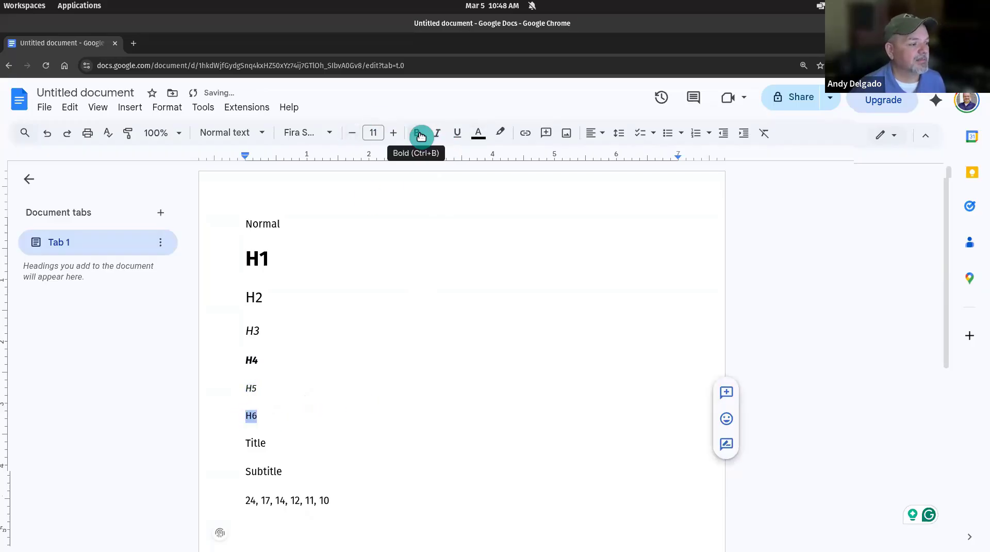
click(352, 133)
click(417, 134)
click(418, 311)
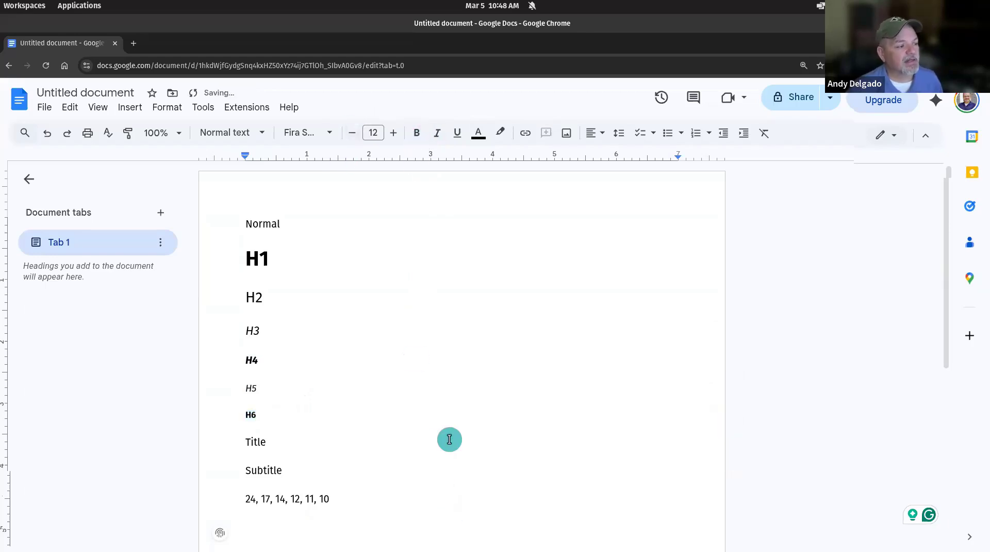
Update the Heading 1 style to match the formatted H1 sample line.
click(255, 443)
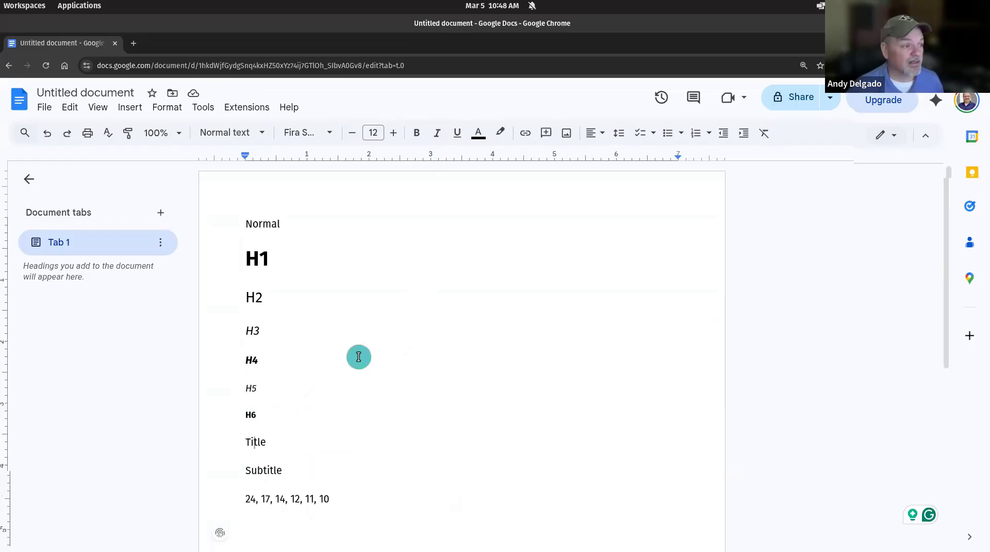
double_click(255, 258)
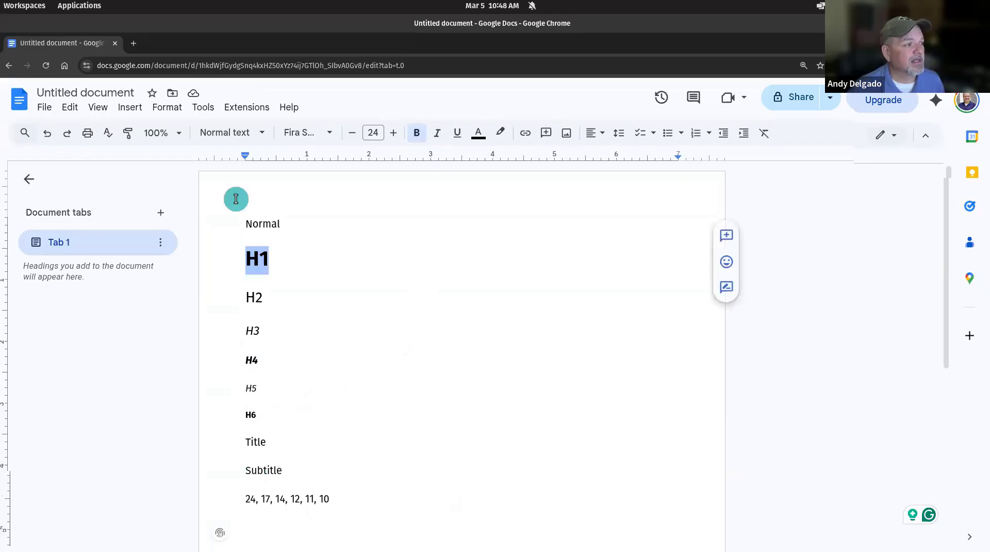
click(264, 135)
mouse_move(279, 186)
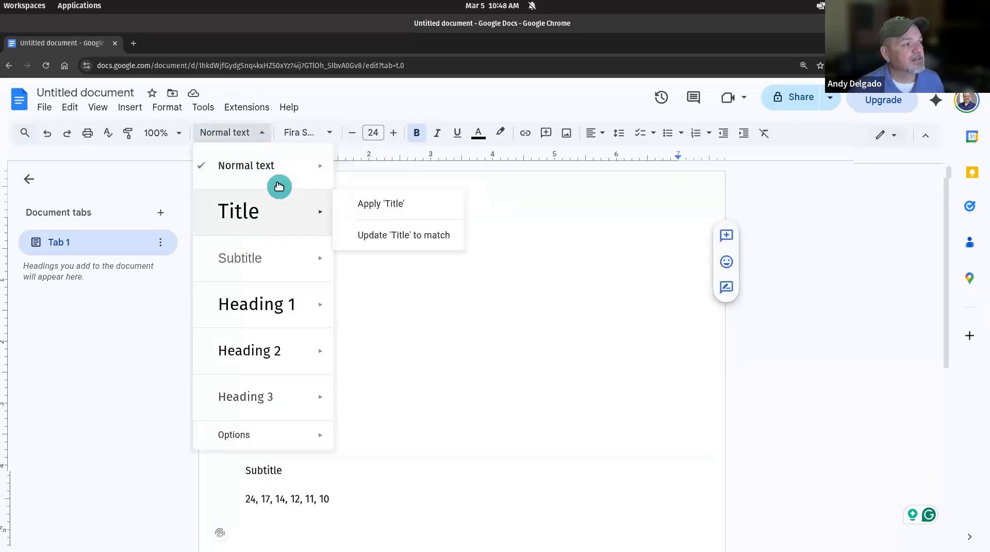
mouse_move(325, 309)
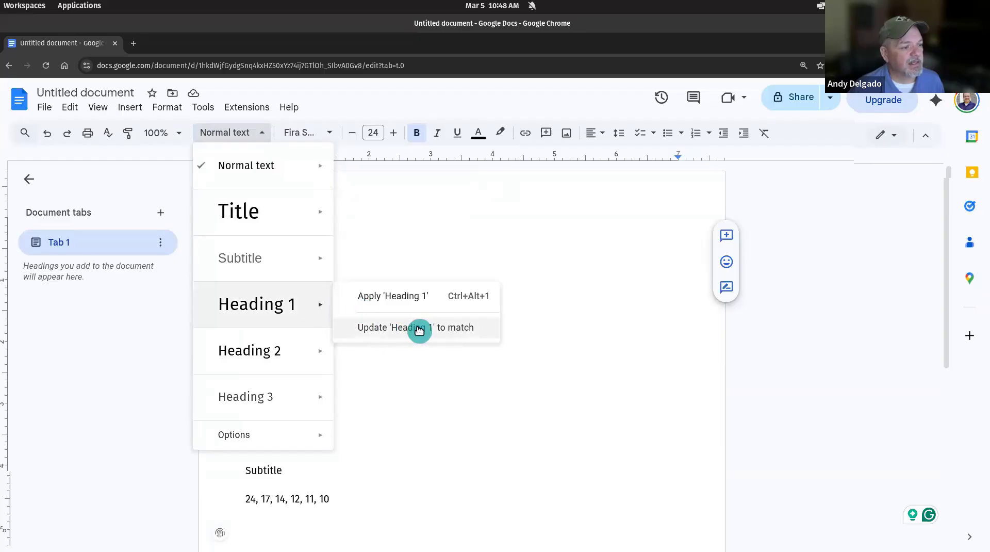
click(452, 331)
Update the Heading 2 style to match the formatted H2 sample line.
double_click(254, 298)
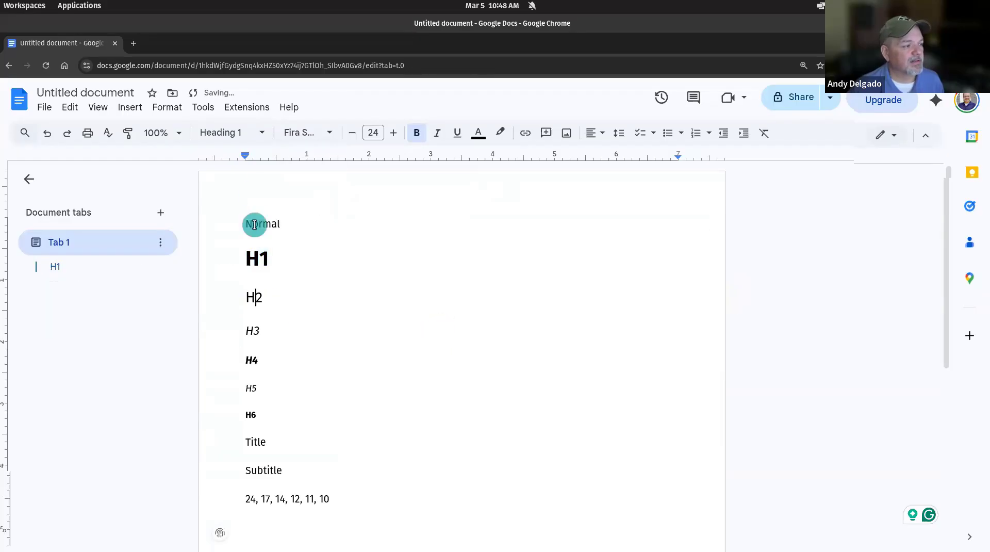
click(262, 135)
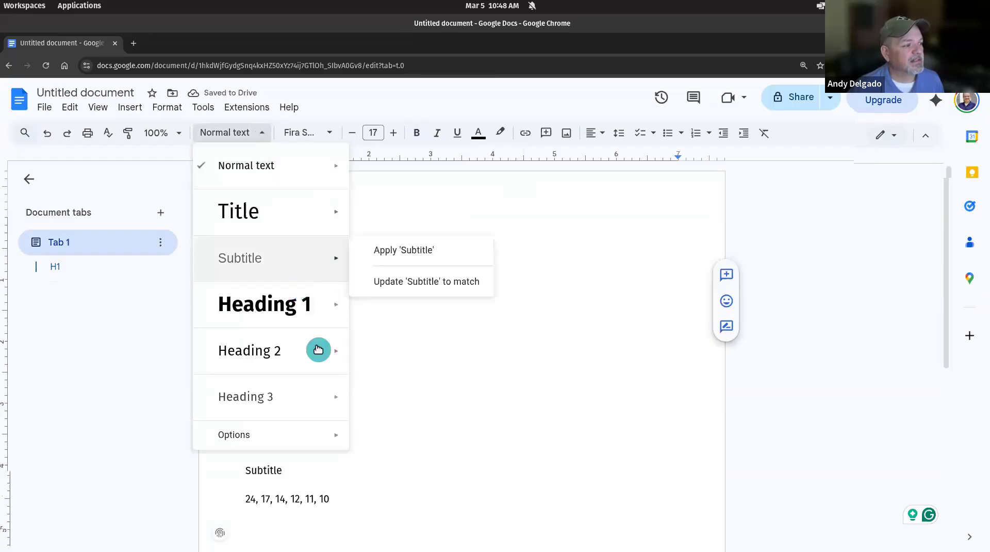
mouse_move(324, 355)
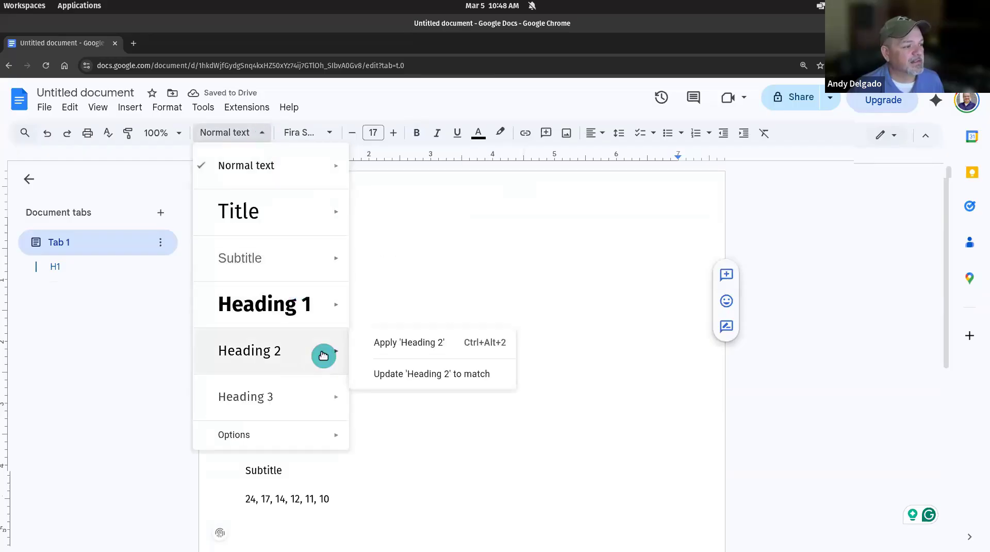
click(419, 379)
click(254, 330)
double_click(254, 330)
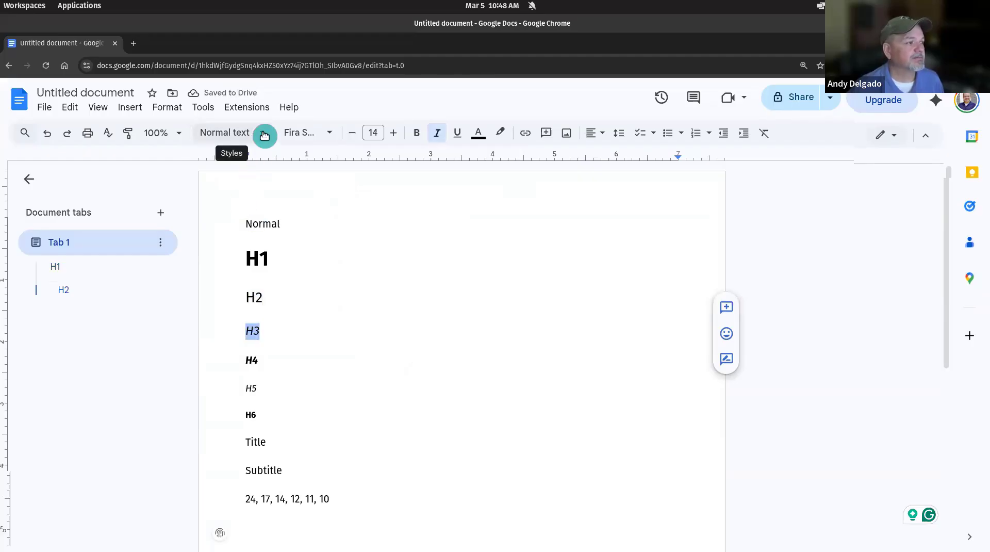
click(435, 402)
Add the line "This is the default para font" a few blank lines below the list of heading sizes.
scroll(421, 464, down, 4)
click(341, 341)
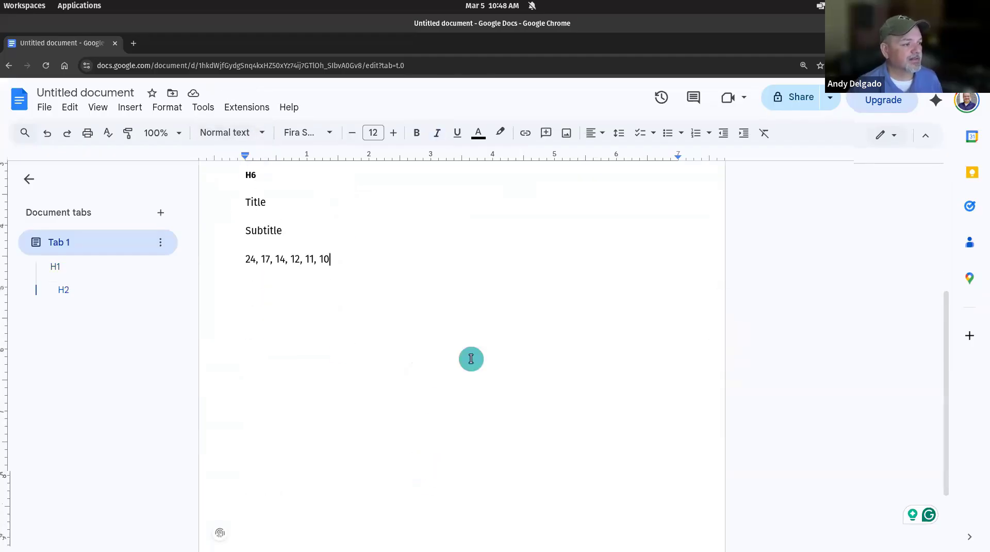
key(Return)
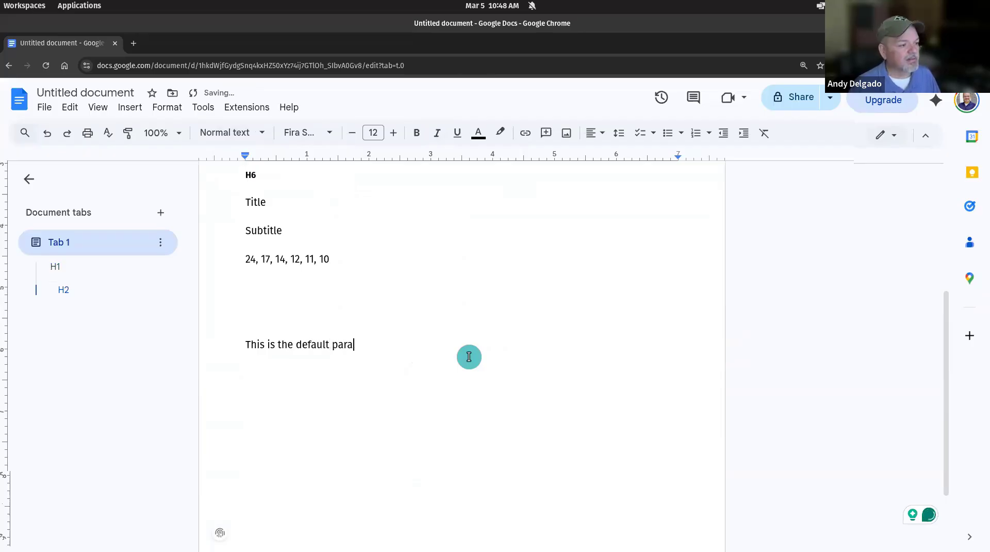
text(font)
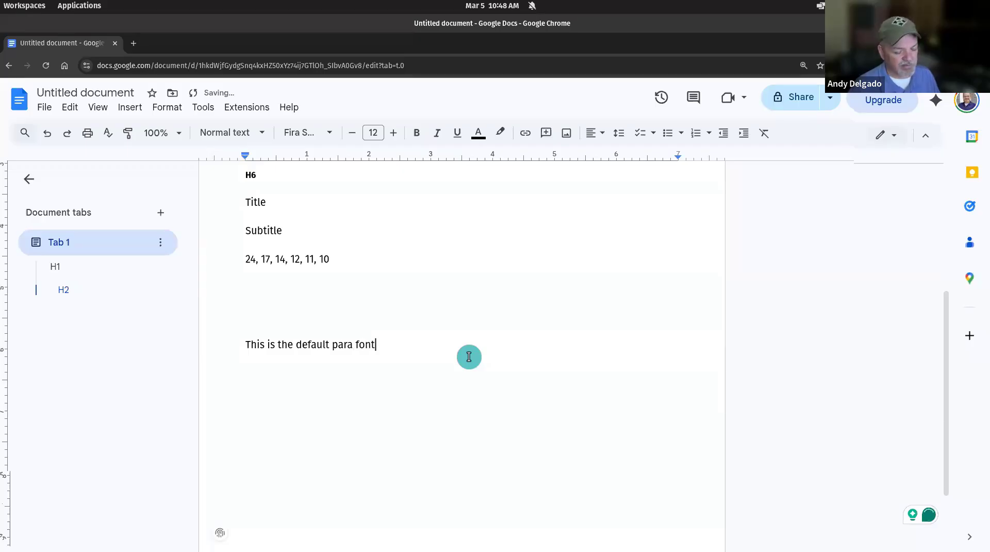
Copy the line "This is the default para font" and paste it three times on the lines directly below it.
key(shift+Home)
key(ctrl+c)
key(End)
key(Return)
key(ctrl+v)
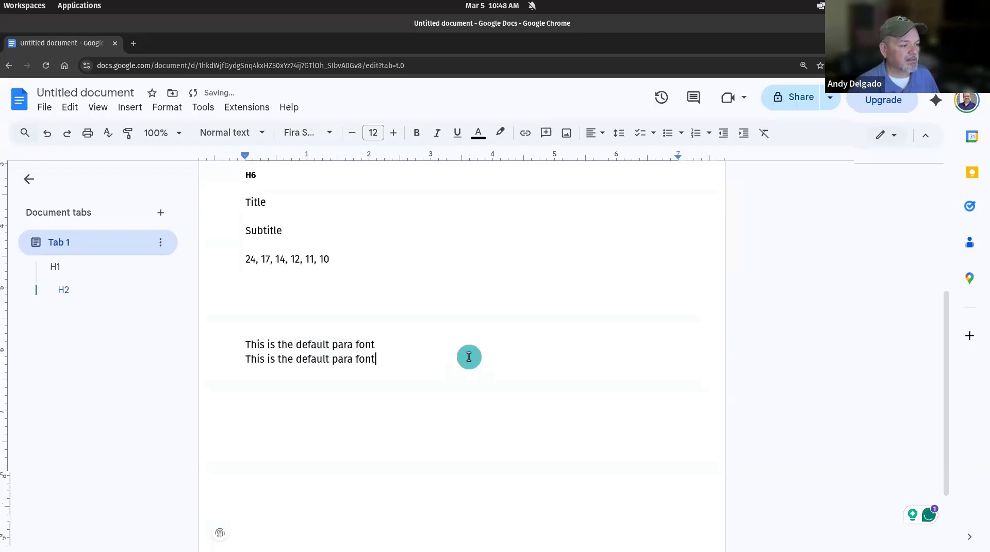
key(ctrl+v)
key(ctrl+v)
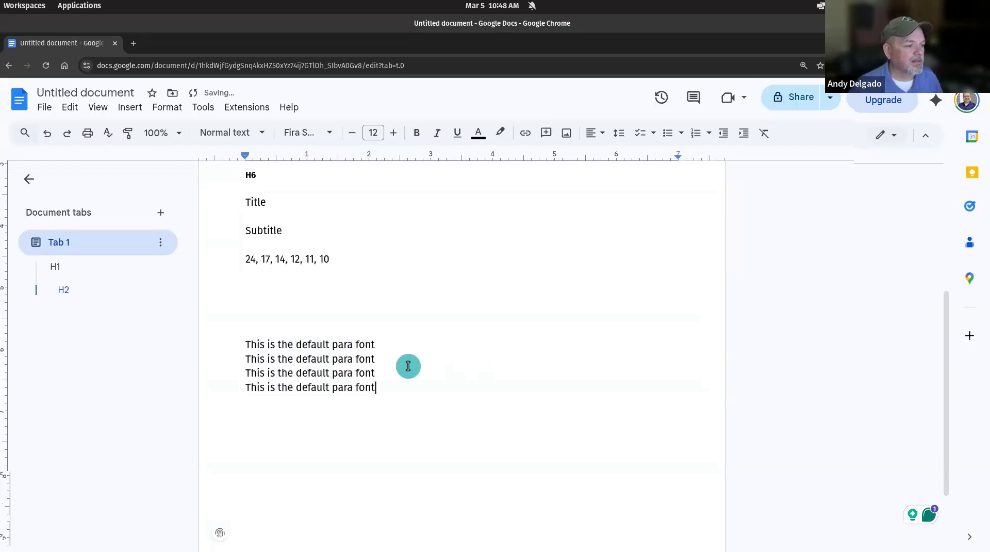
Replace the word "para" with H1, H2 and H3 respectively in the three pasted copies of the default font line.
click(342, 360)
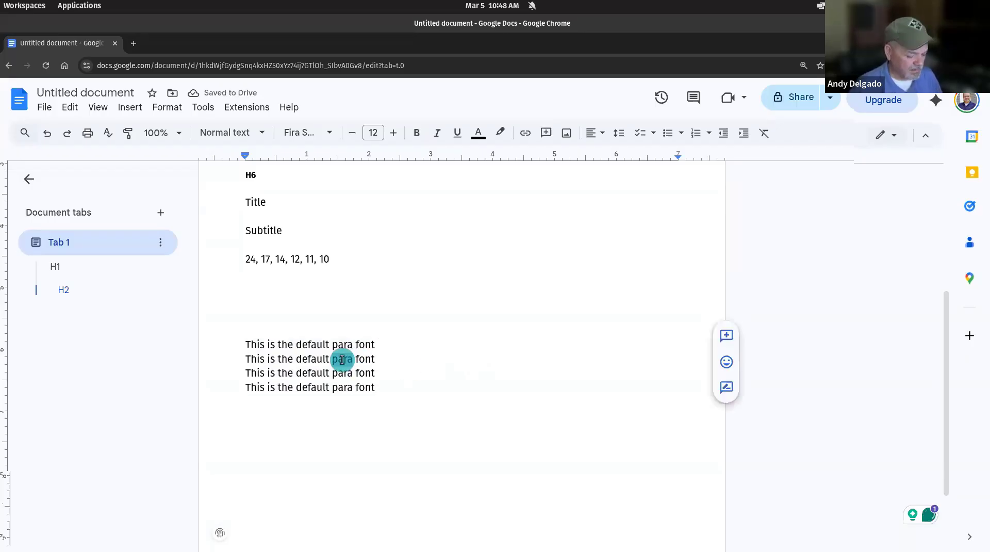
text(H)
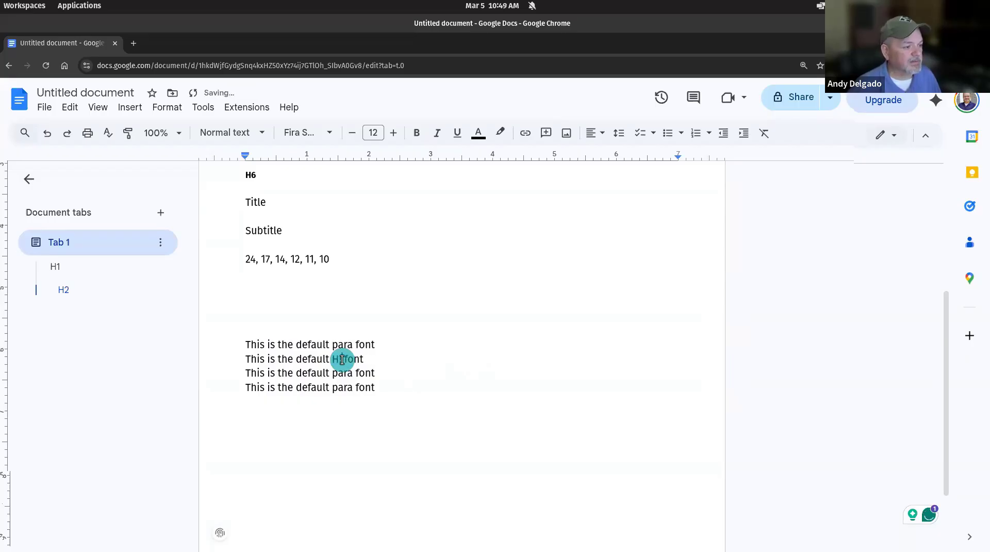
key(ctrl+shift+Right)
text(H2)
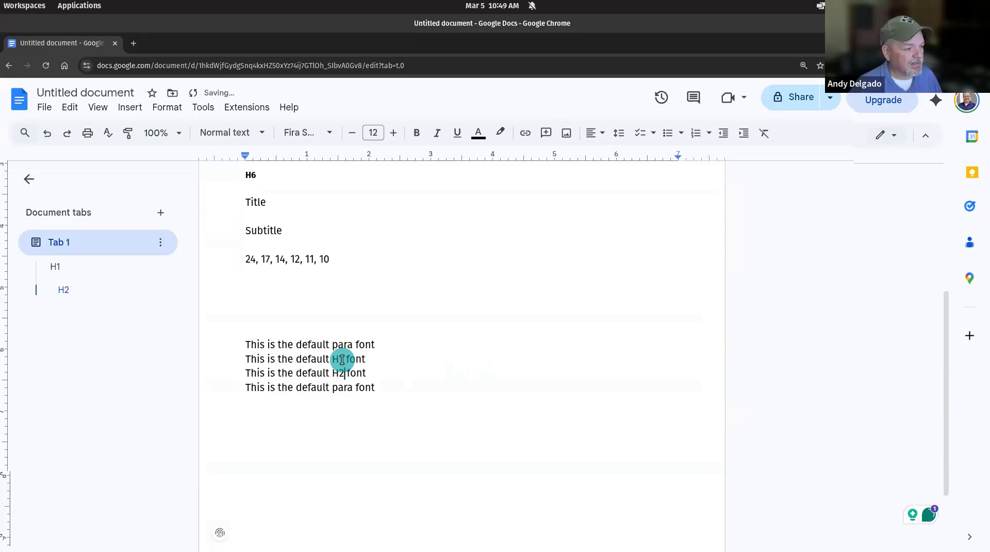
key(ctrl+Left)
key(ctrl+shift+Right)
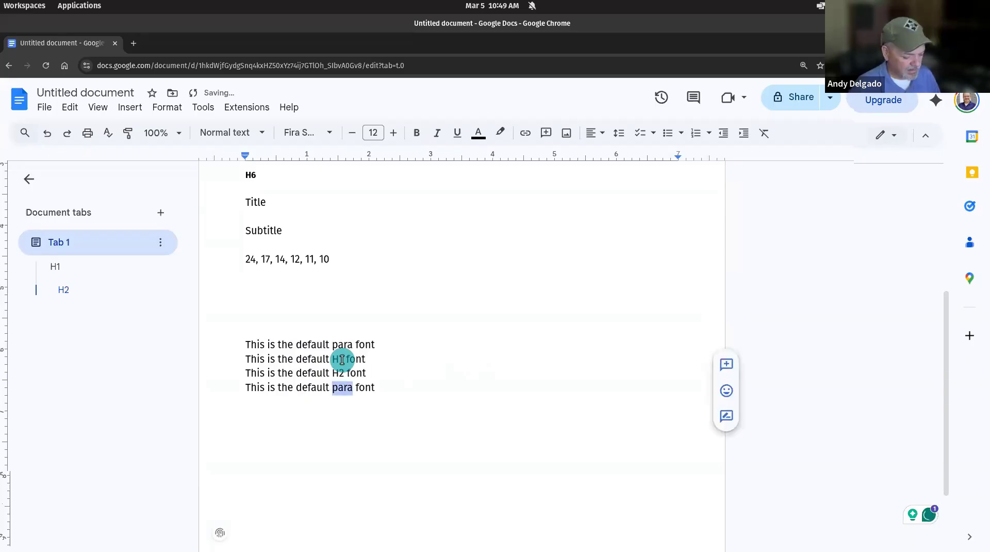
text(H3)
key(Page_Up)
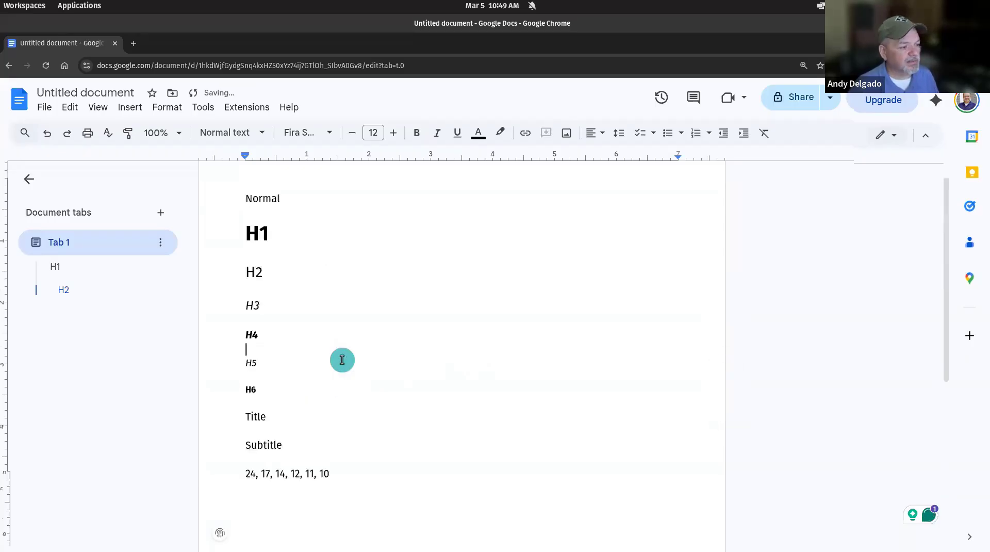
Copy the "This is the default H3 font" line onto a new line below it and change H3 to "Title".
scroll(346, 362, down, 6)
click(375, 293)
key(shift+Home)
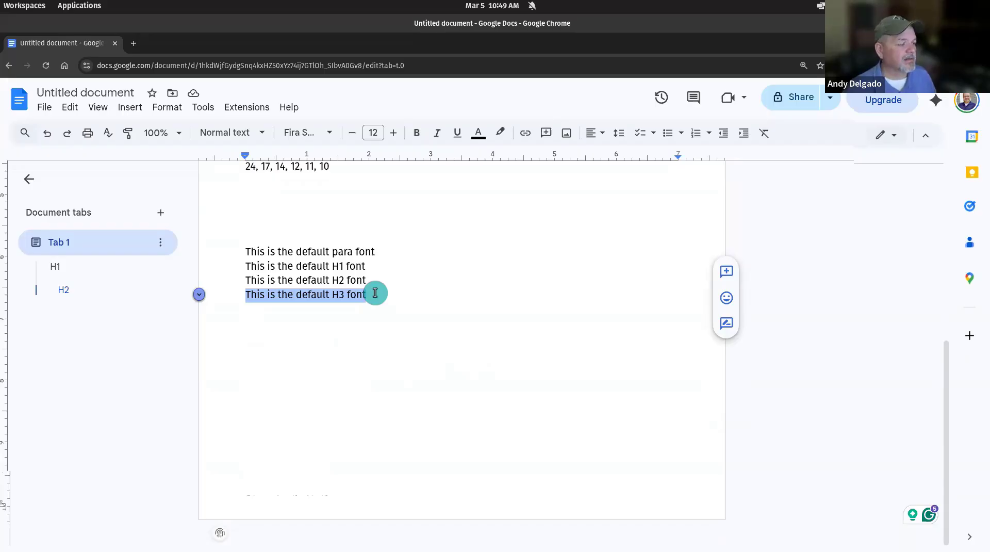
click(376, 293)
key(Return)
key(ctrl+v)
double_click(337, 309)
text(Title)
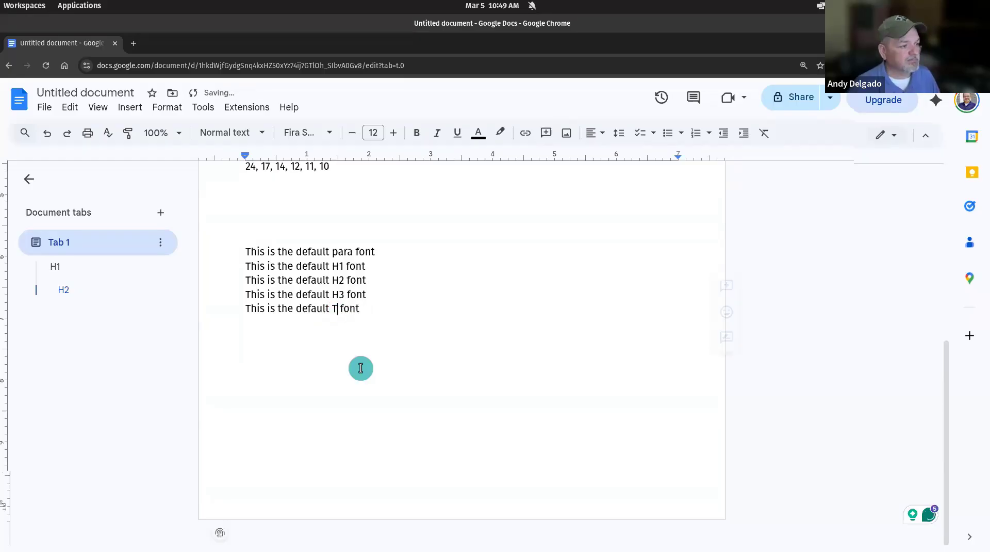
Duplicate the "This is the default Title font" line directly below it and change the word "Title" to "Subtitle".
key(shift+Home)
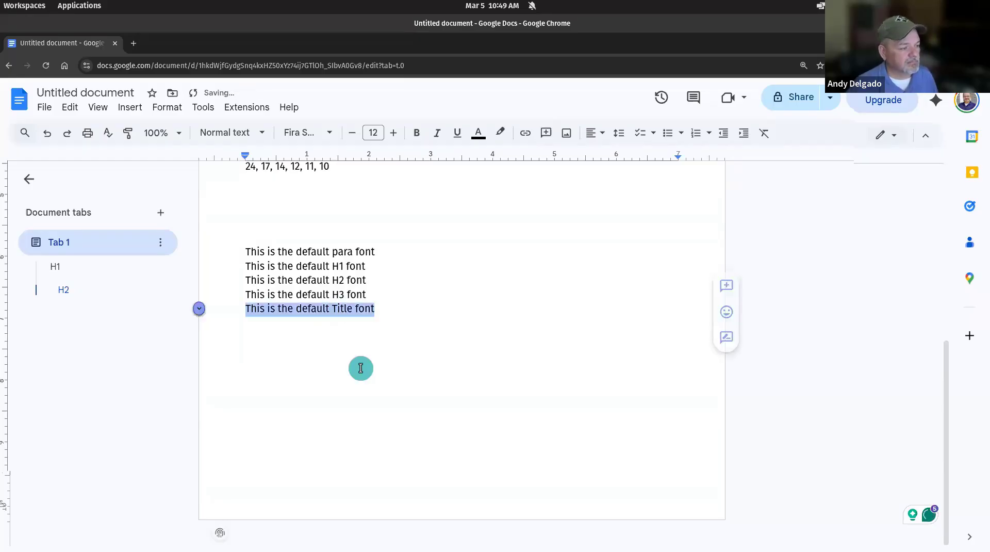
key(Right)
key(Return)
key(ctrl+v)
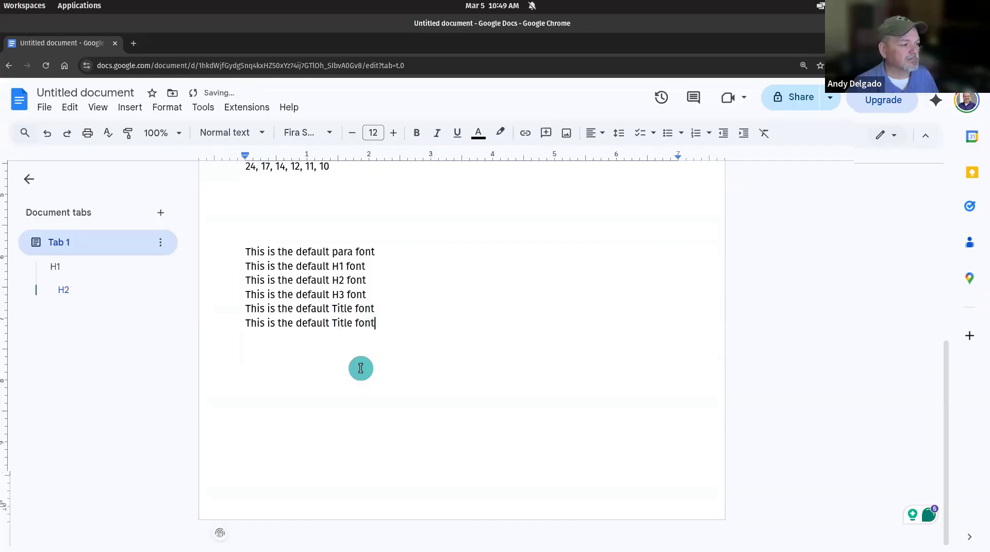
key(Left)
key(BackSpace)
text(S)
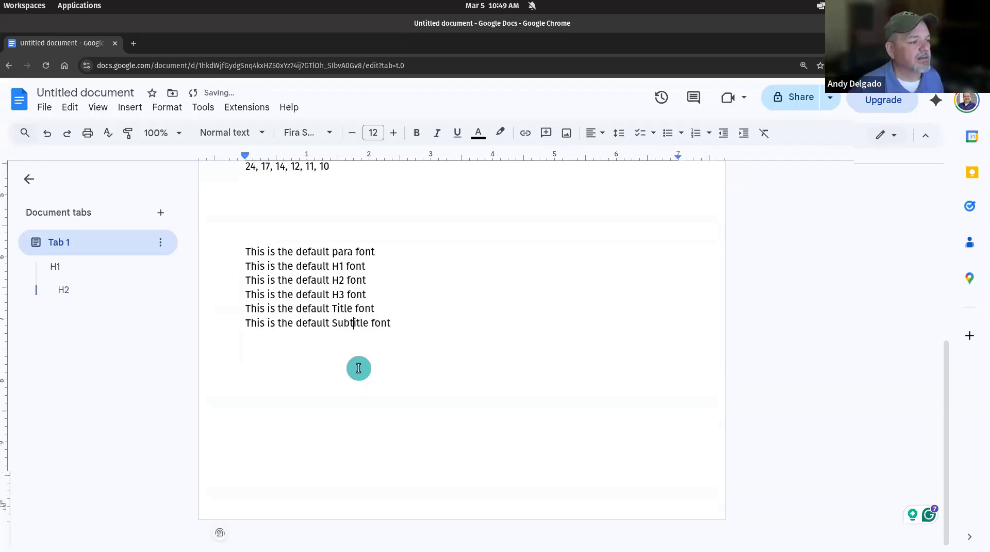
key(Right)
key(Right)
Apply the Heading 3 style to the H3 sample line near the start of the document.
scroll(454, 353, up, 5)
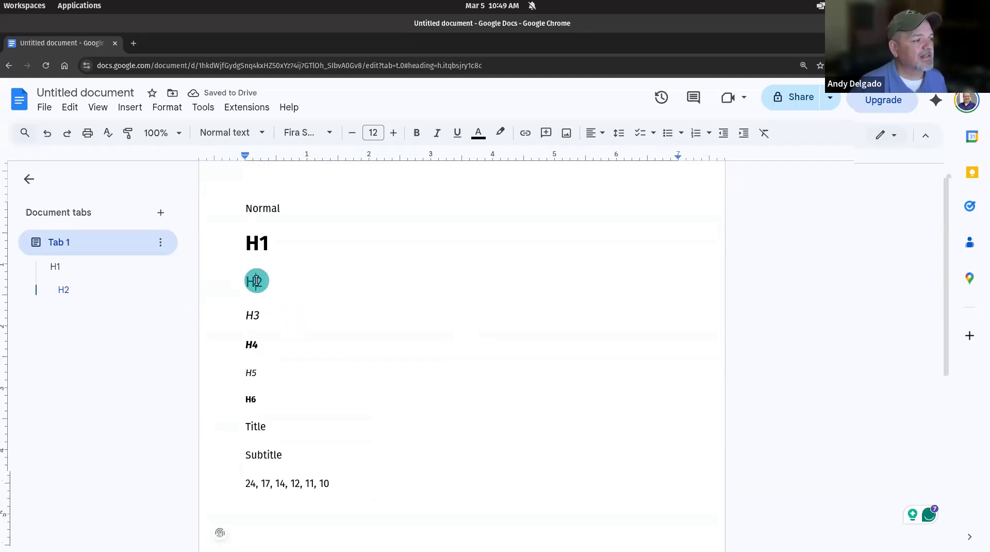
double_click(256, 281)
click(252, 314)
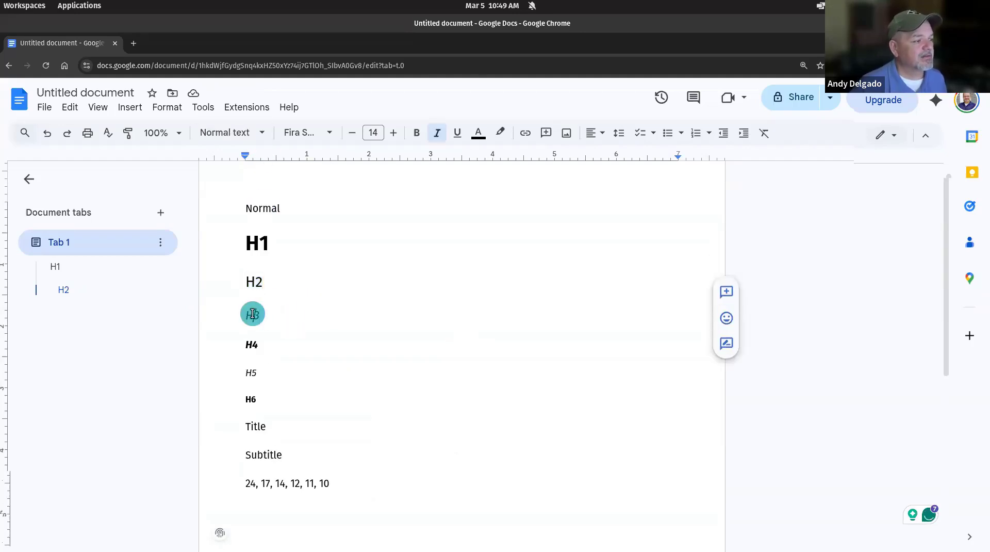
click(261, 134)
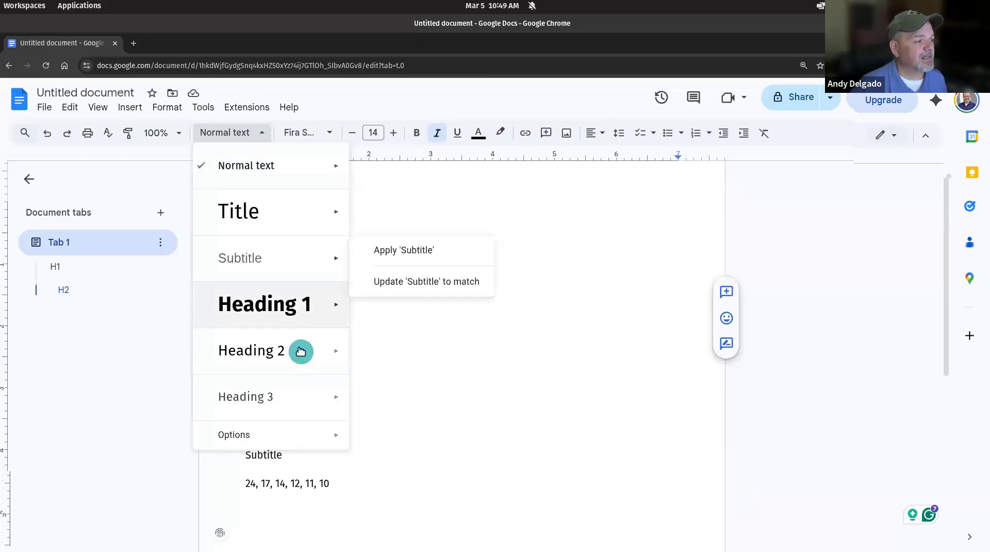
mouse_move(315, 398)
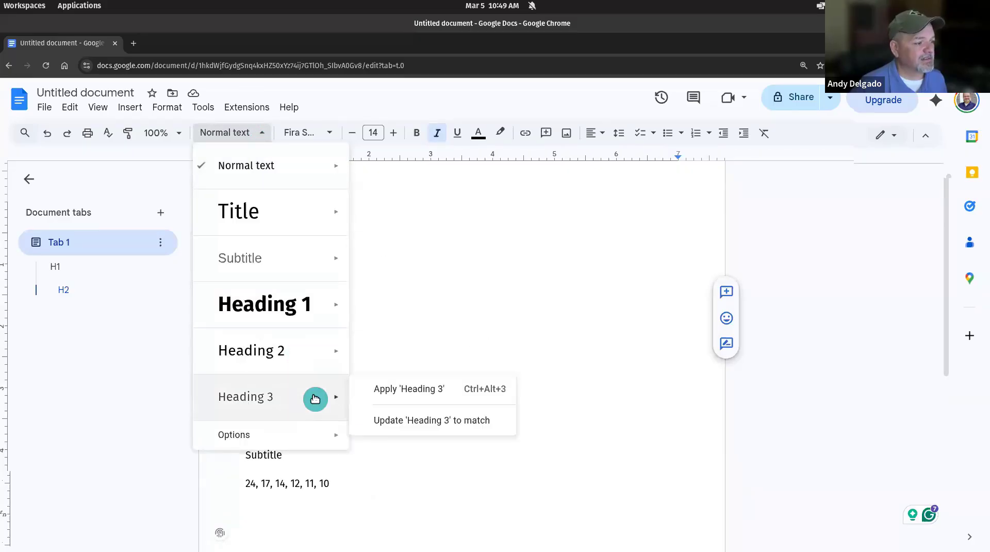
click(433, 389)
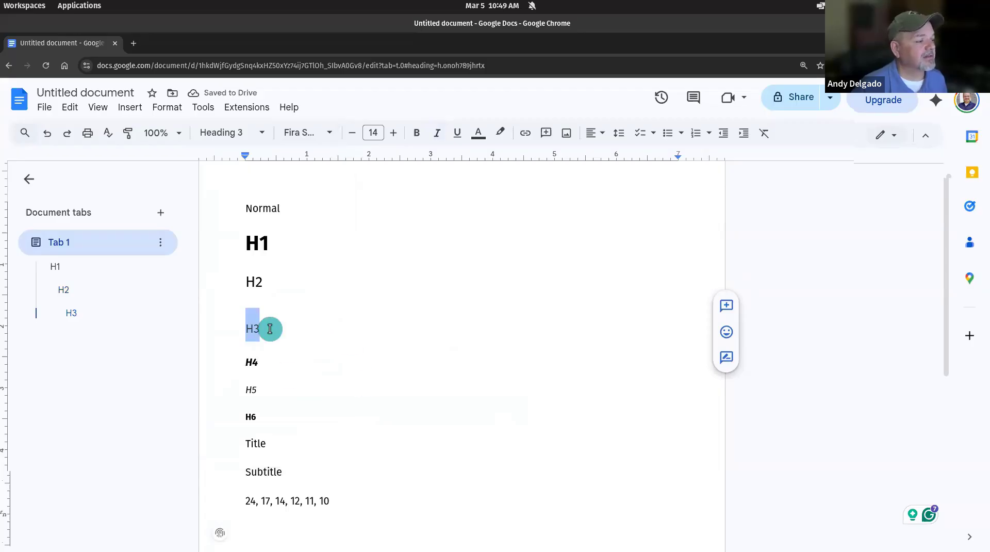
Set the H3 sample line's font to Bree Serif and update the Heading 3 style to match it.
click(329, 133)
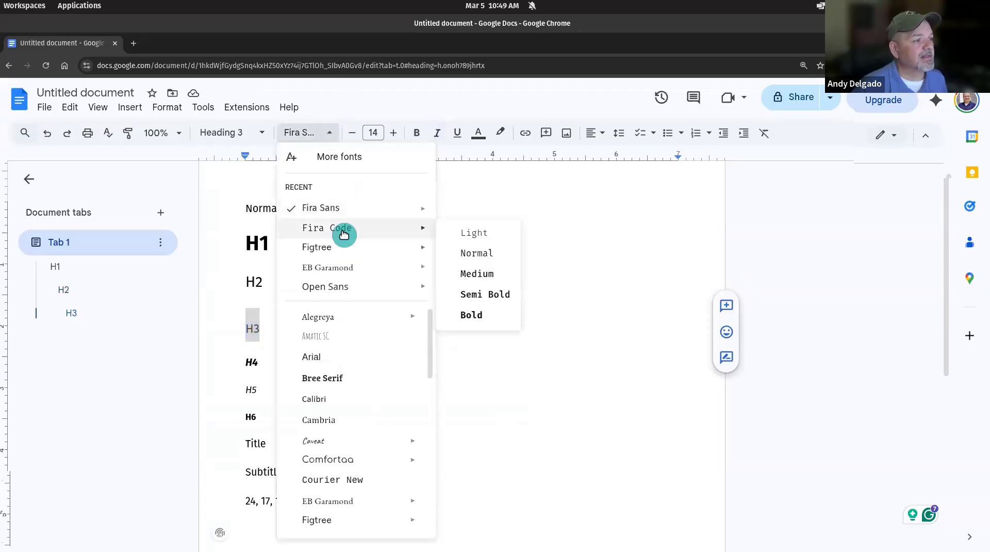
click(322, 359)
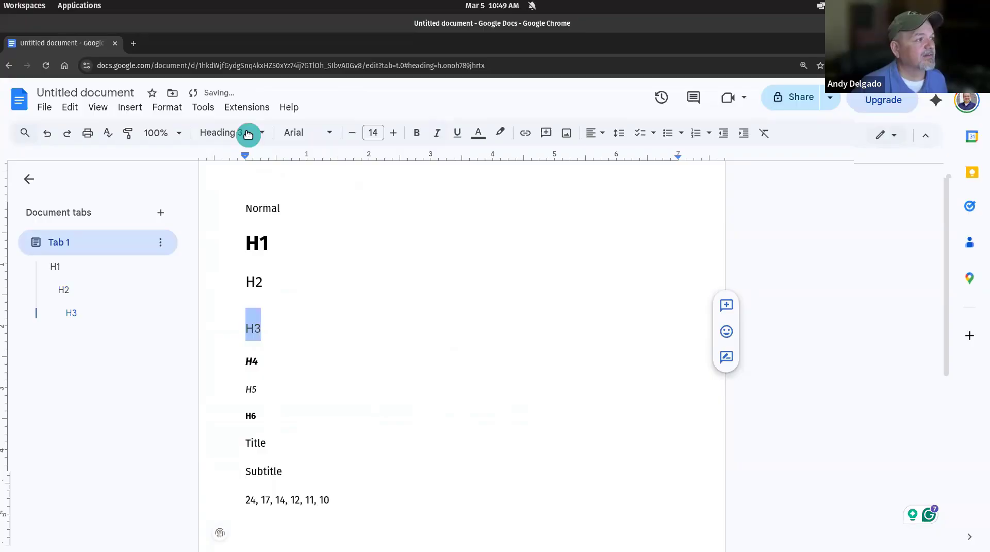
click(318, 133)
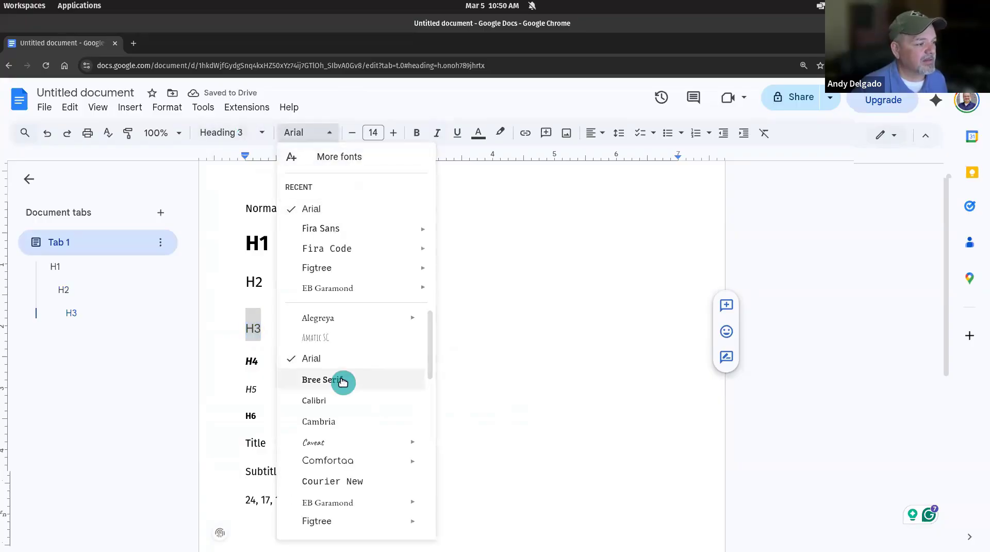
click(343, 380)
click(261, 135)
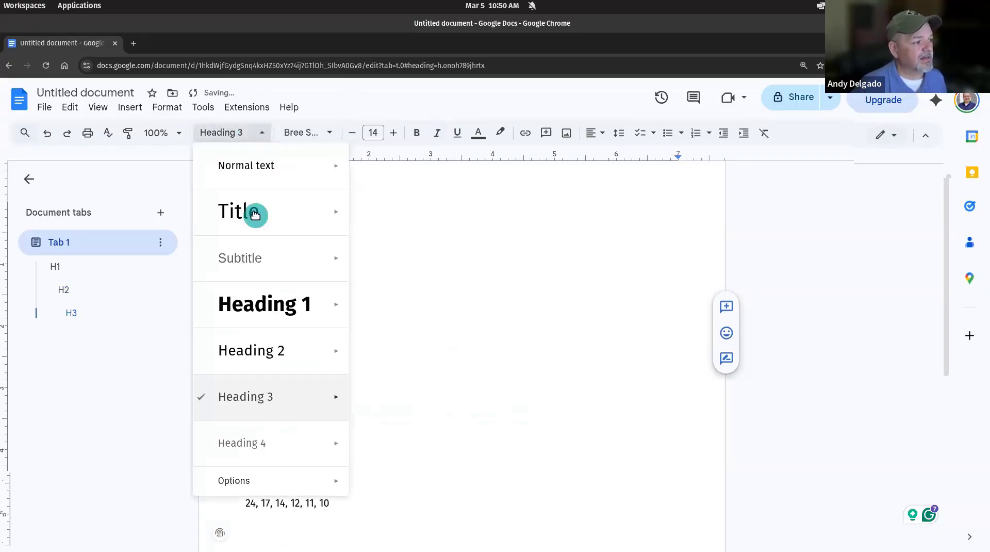
mouse_move(271, 380)
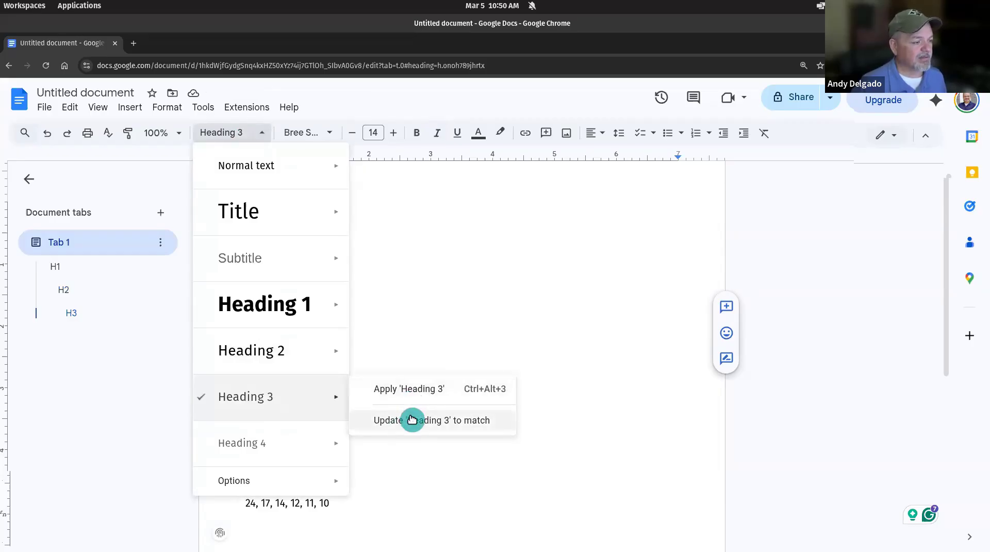
click(412, 419)
click(442, 298)
Apply the Heading 3 style to the line "This is the default H3 font".
scroll(442, 298, down, 5)
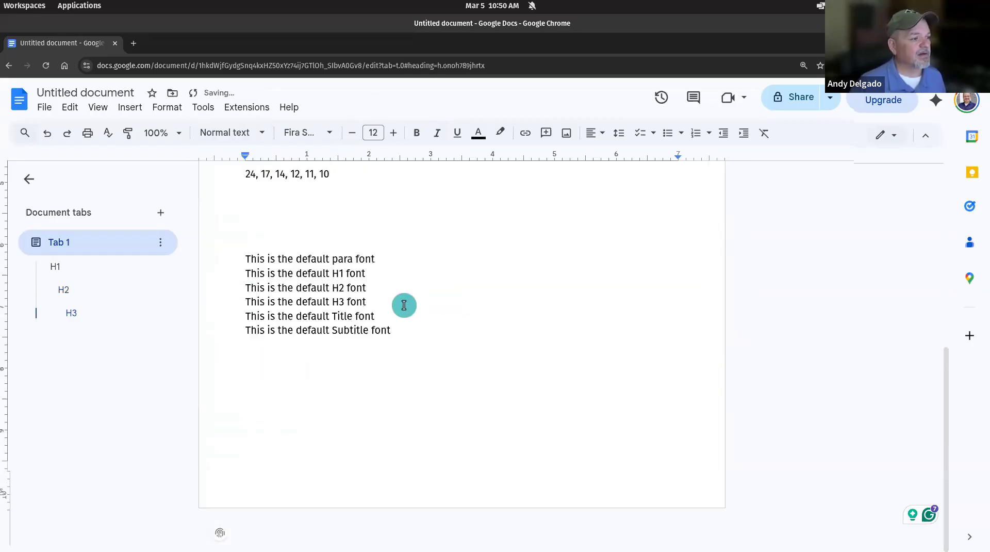
drag(368, 299, 250, 299)
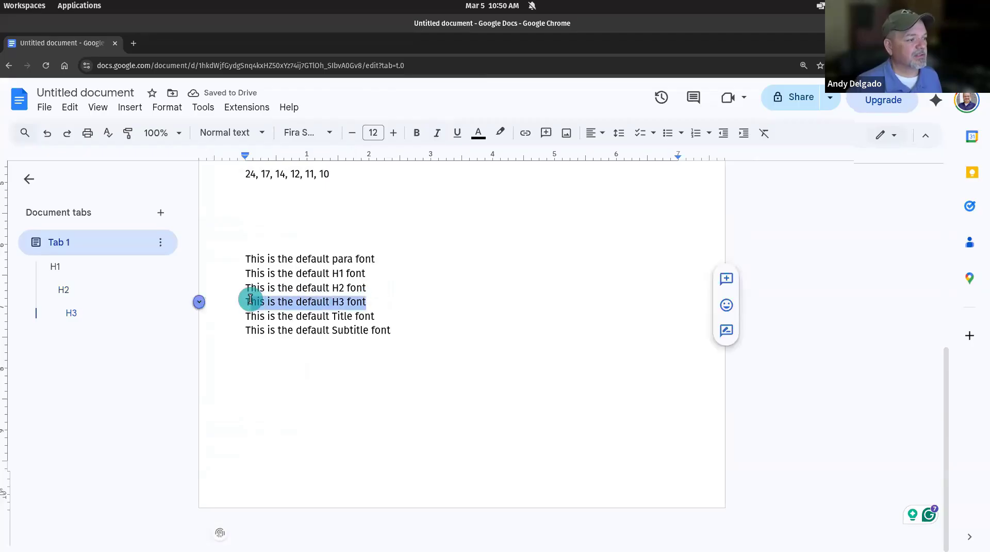
click(264, 134)
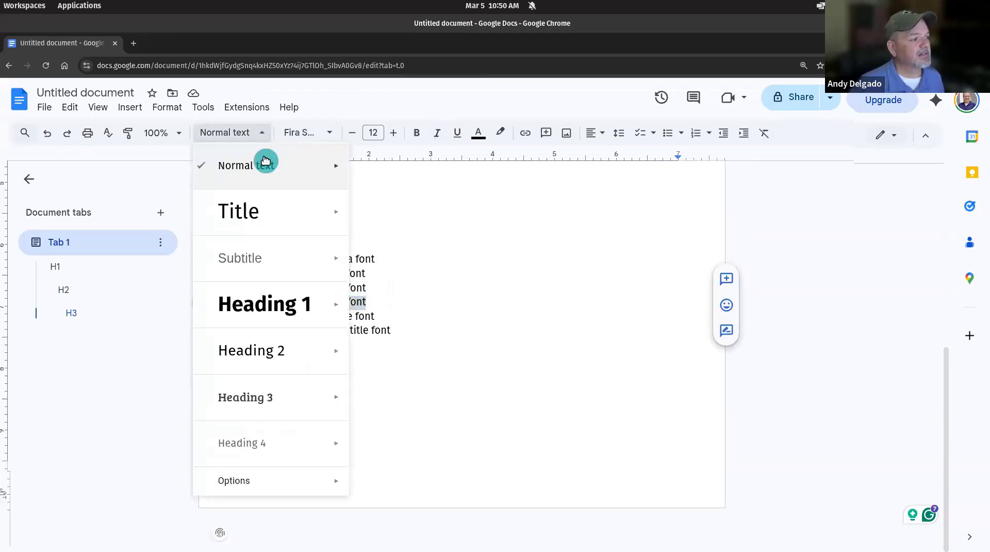
click(266, 401)
click(502, 474)
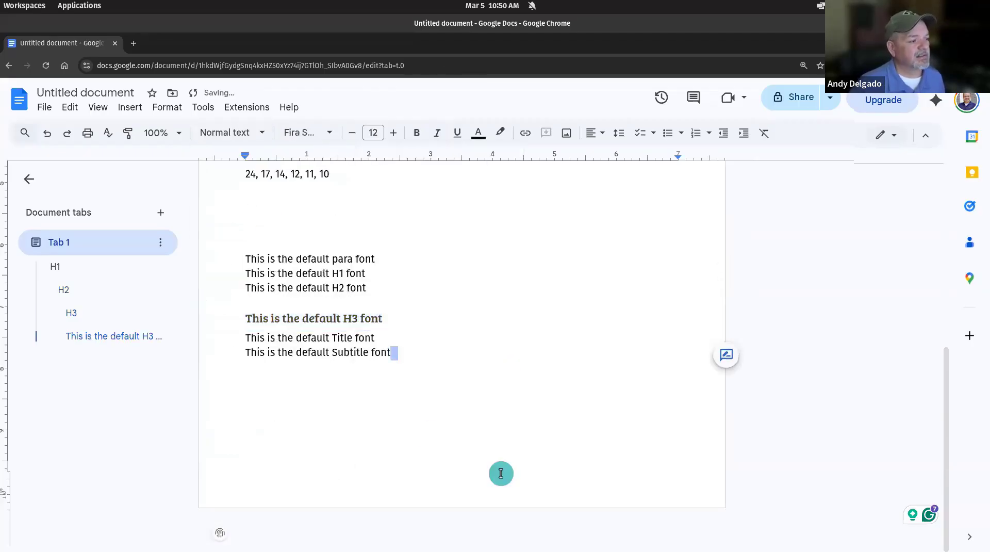
Change the font of the "This is the default H3 font" line to Figtree without updating its style.
drag(380, 318, 243, 320)
click(330, 132)
mouse_move(329, 287)
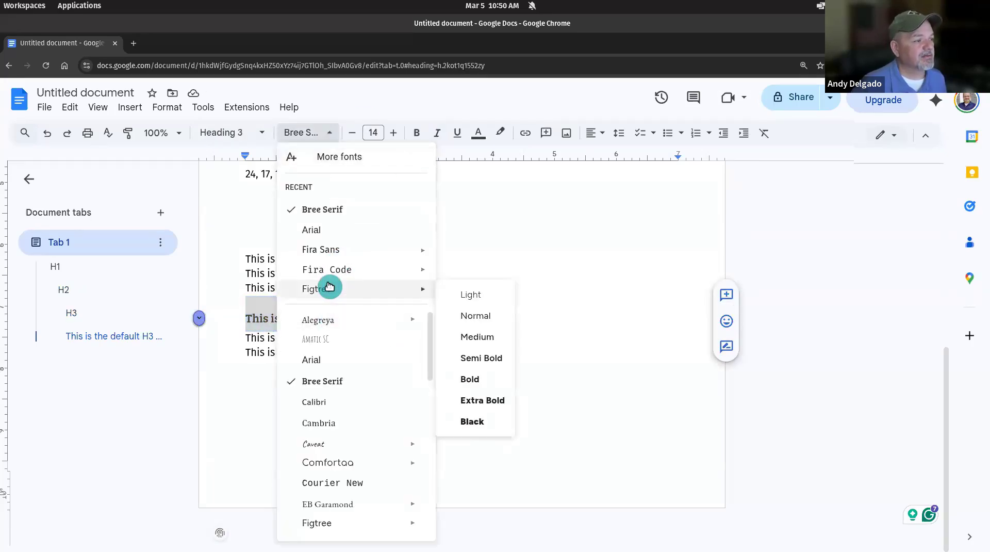
click(451, 337)
click(388, 370)
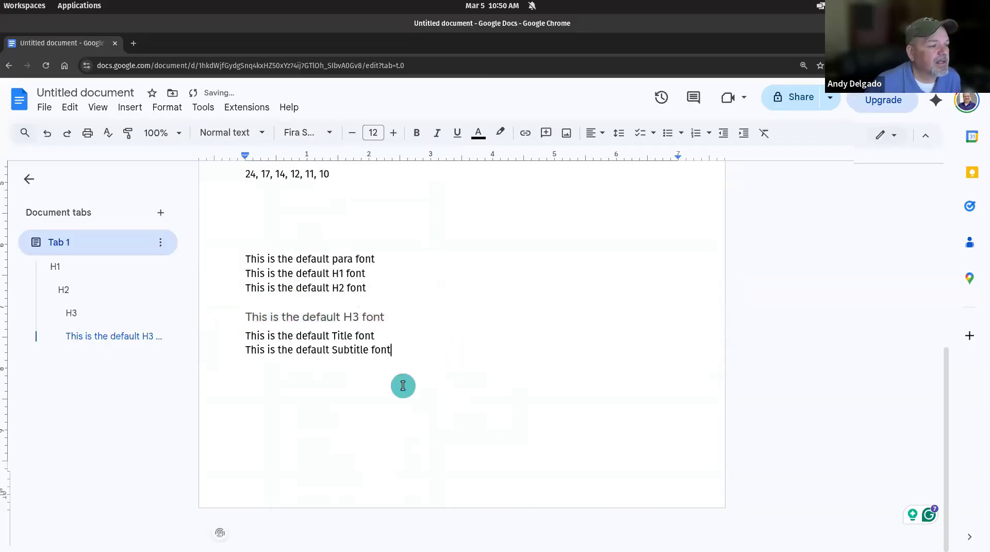
Reset the "This is the default H3 font" line to its style by applying Heading 2 and reapplying Heading 3.
drag(384, 317, 245, 317)
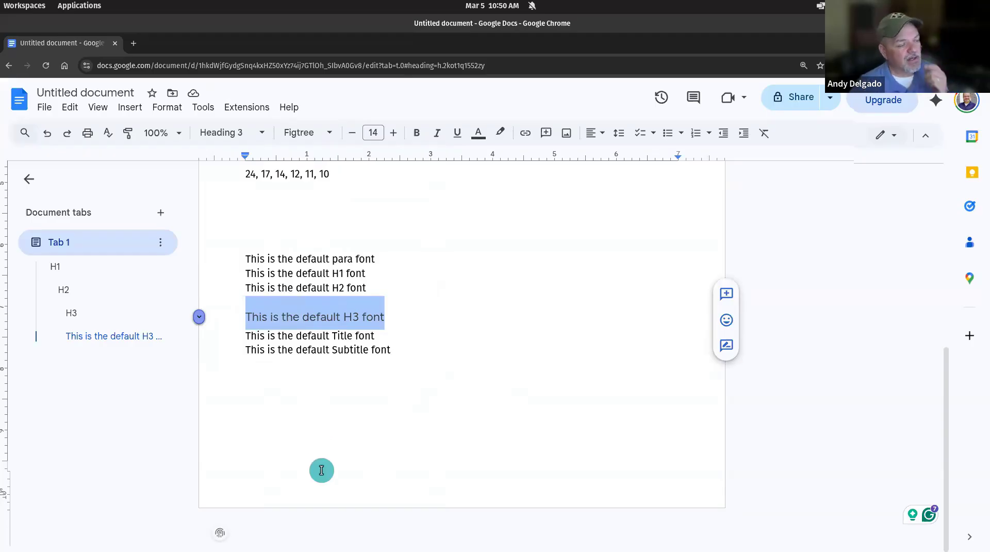
click(261, 134)
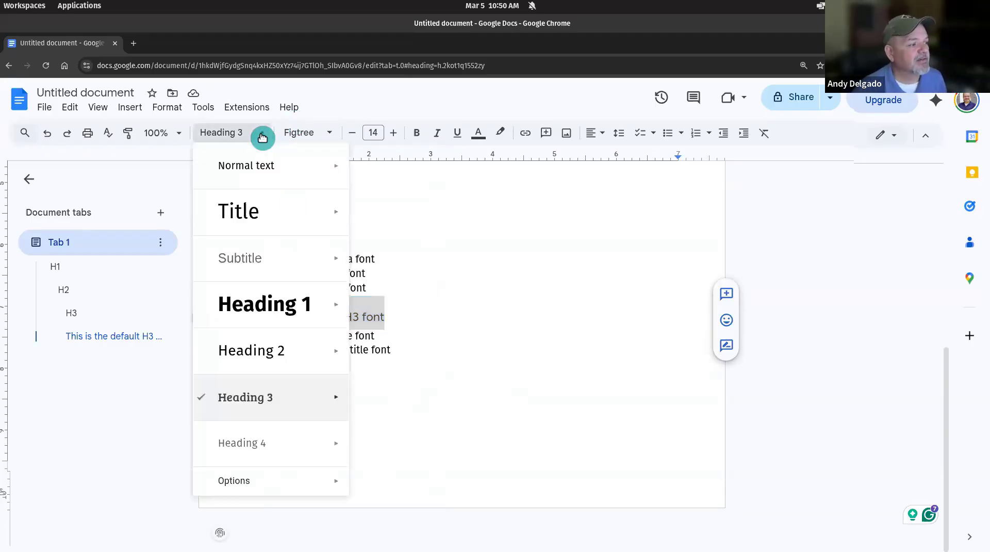
click(243, 350)
click(251, 143)
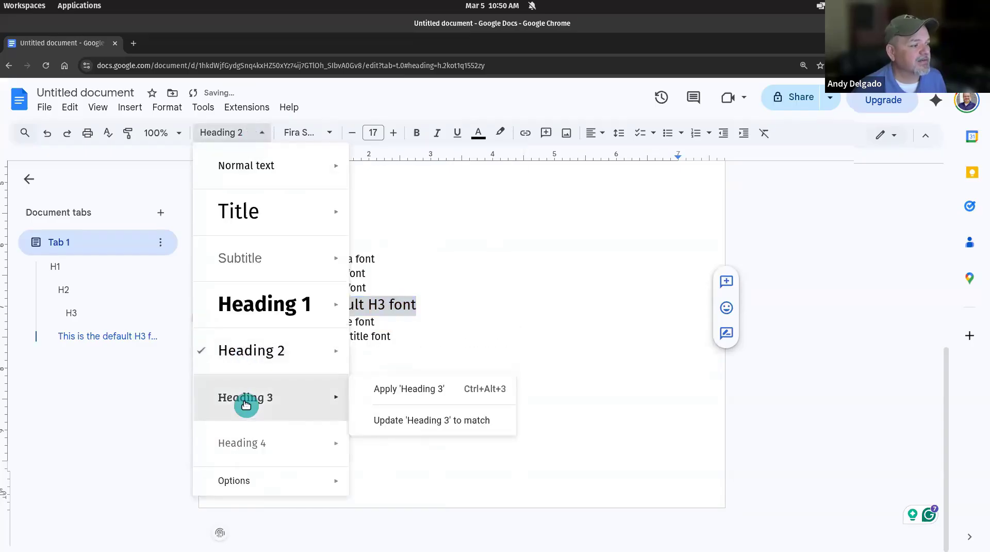
click(287, 402)
click(496, 380)
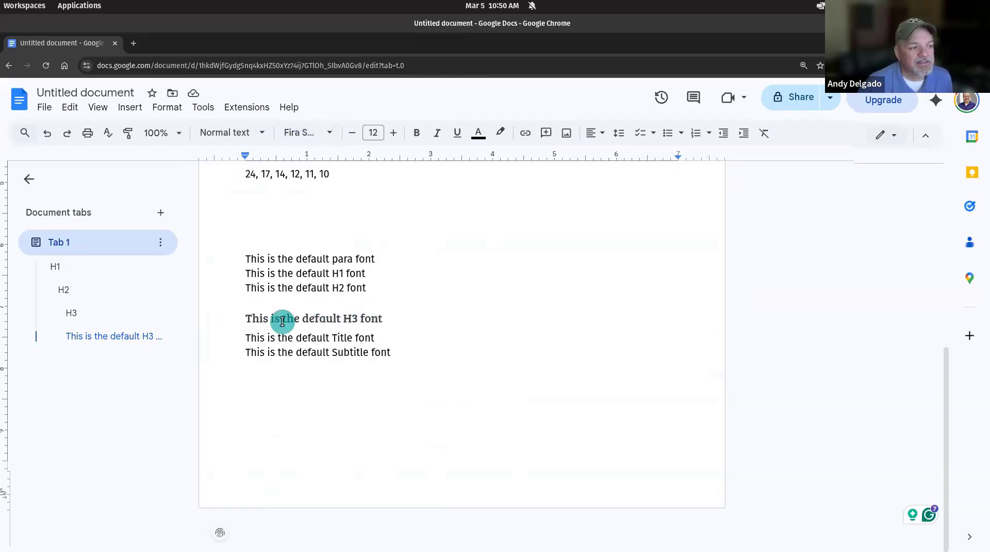
Format the "This is the default H3 font" line in bold Fira Sans and update the Heading 3 style to match.
drag(388, 319, 243, 317)
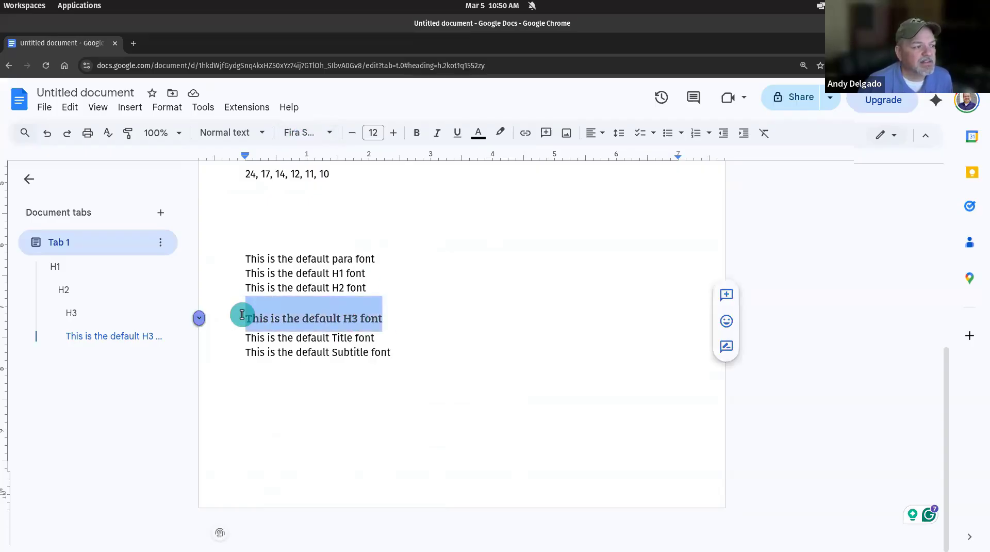
click(336, 140)
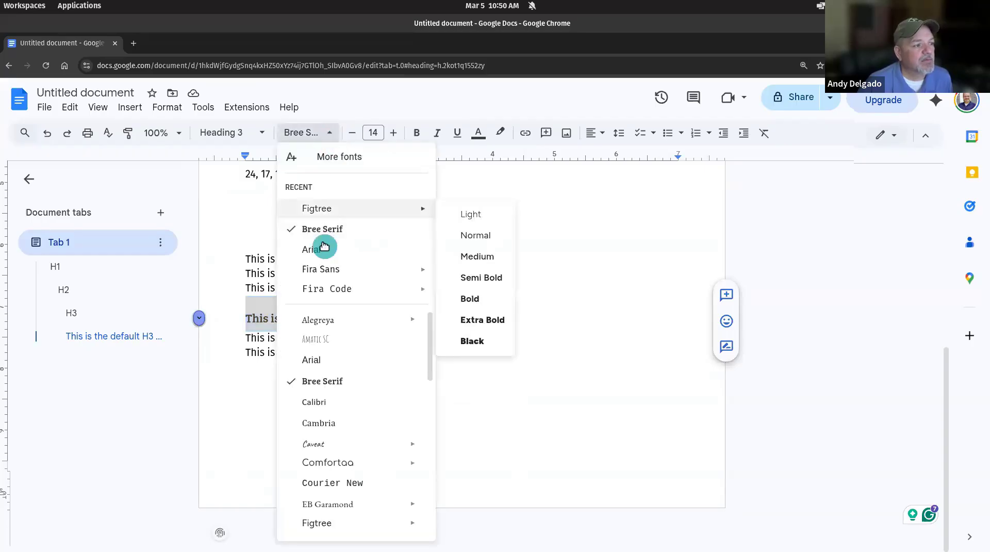
click(323, 273)
click(417, 135)
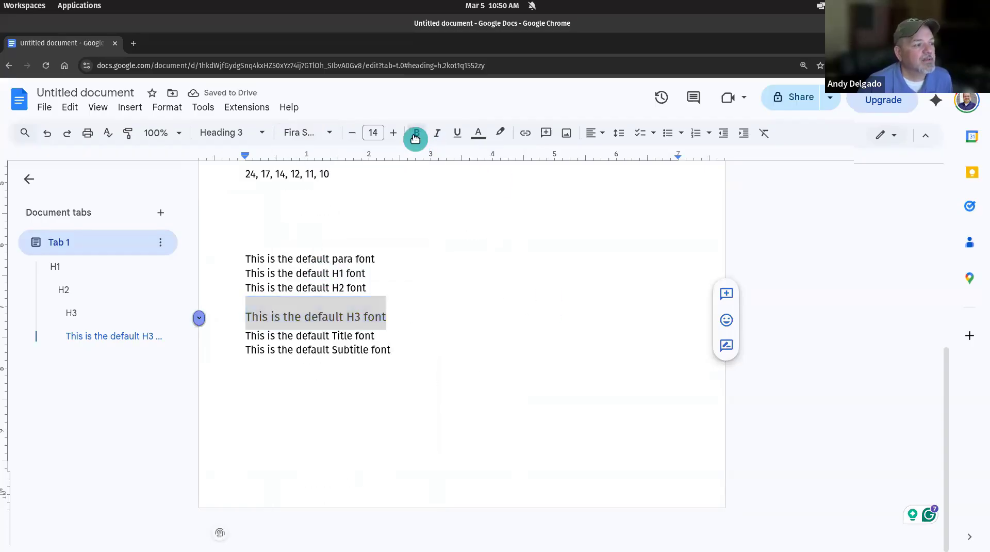
click(263, 135)
mouse_move(309, 408)
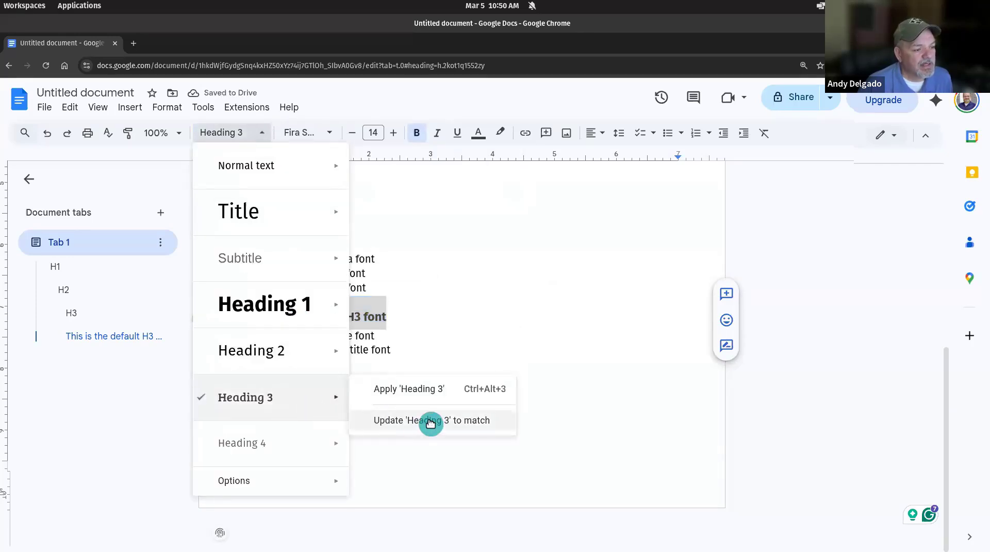
click(464, 420)
click(390, 432)
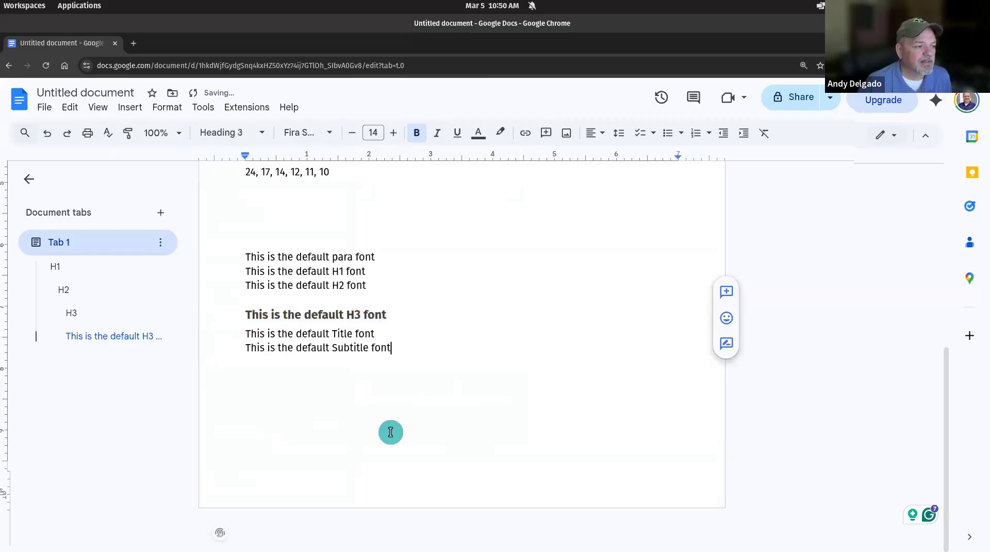
scroll(325, 322, up, 5)
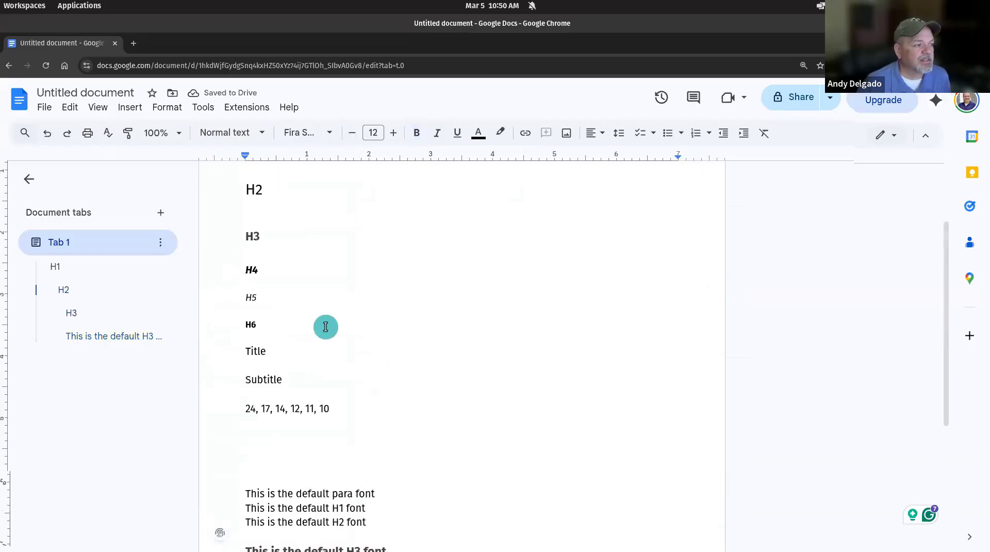
double_click(249, 281)
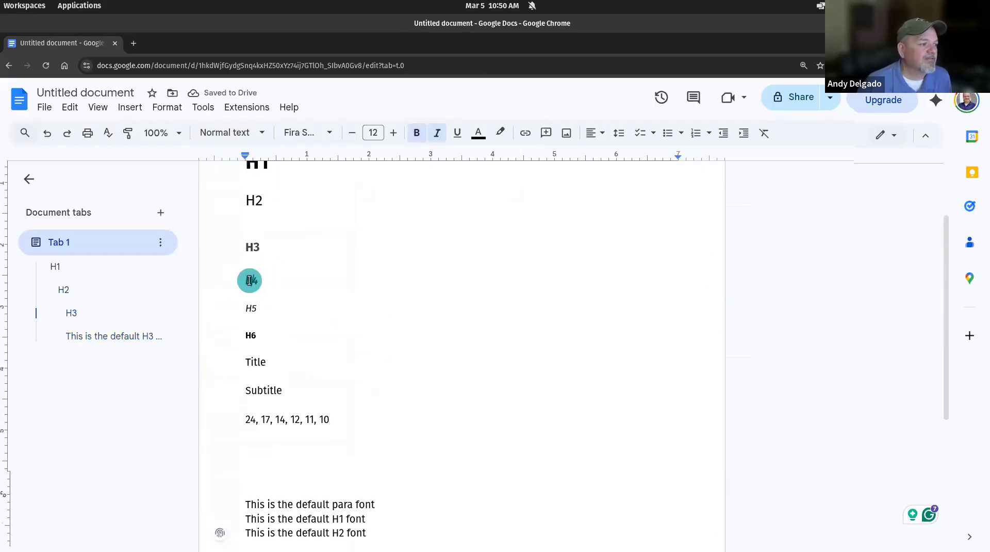
click(265, 136)
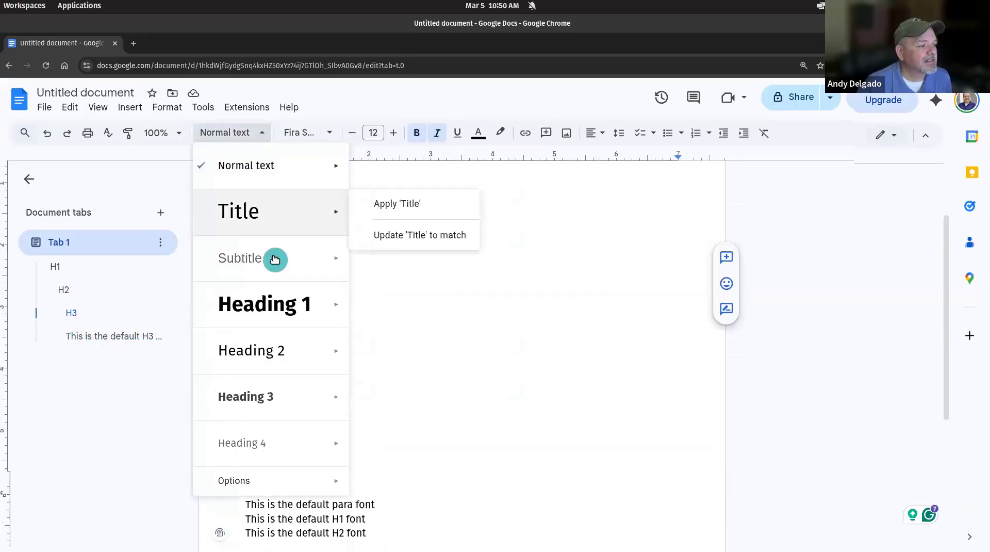
click(511, 267)
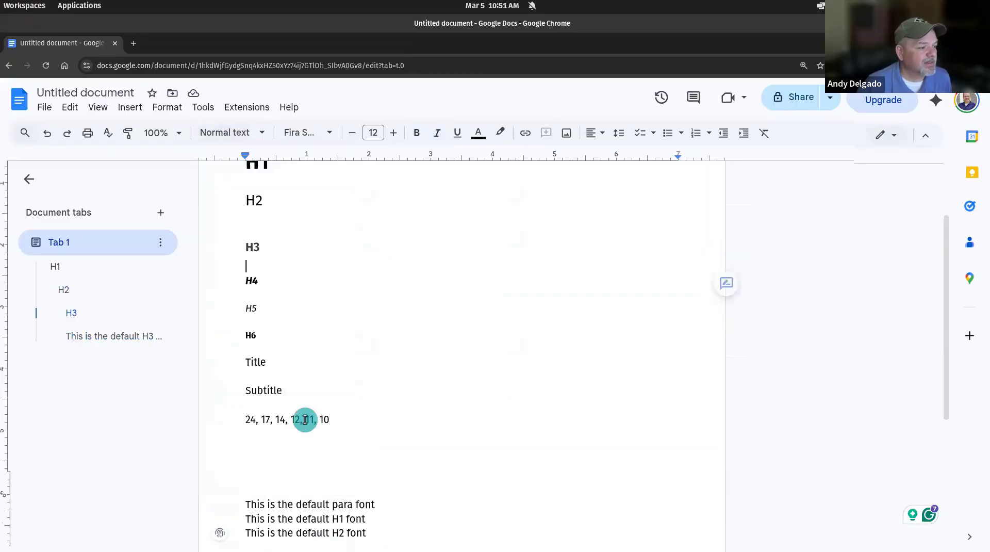
Set the "Title" sample line to 48 pt in the Black weight of Fira Sans.
double_click(255, 361)
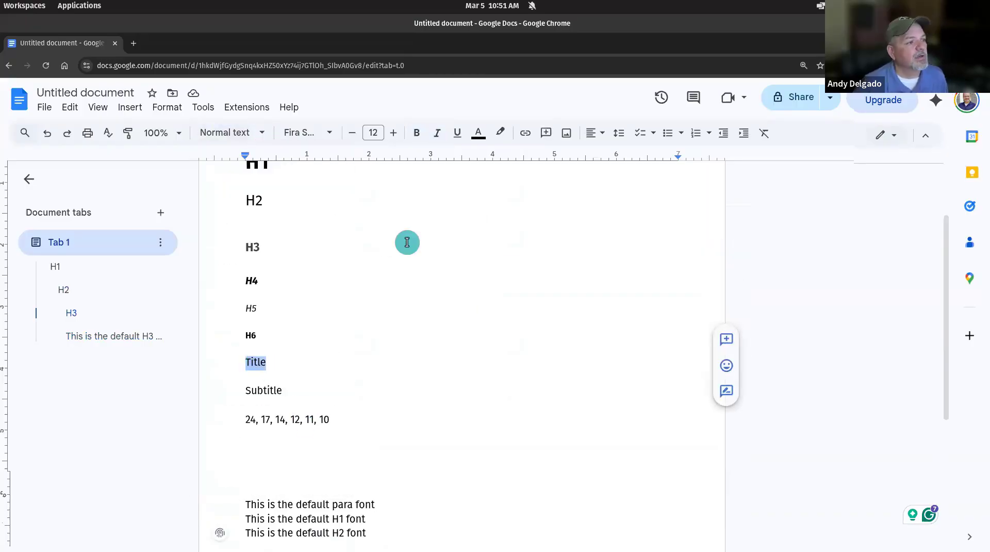
click(373, 132)
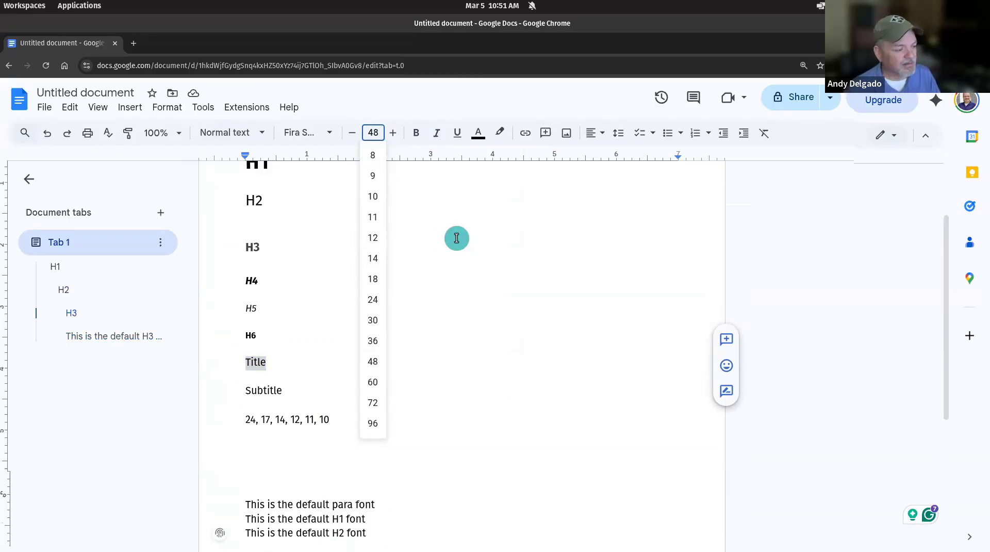
key(Return)
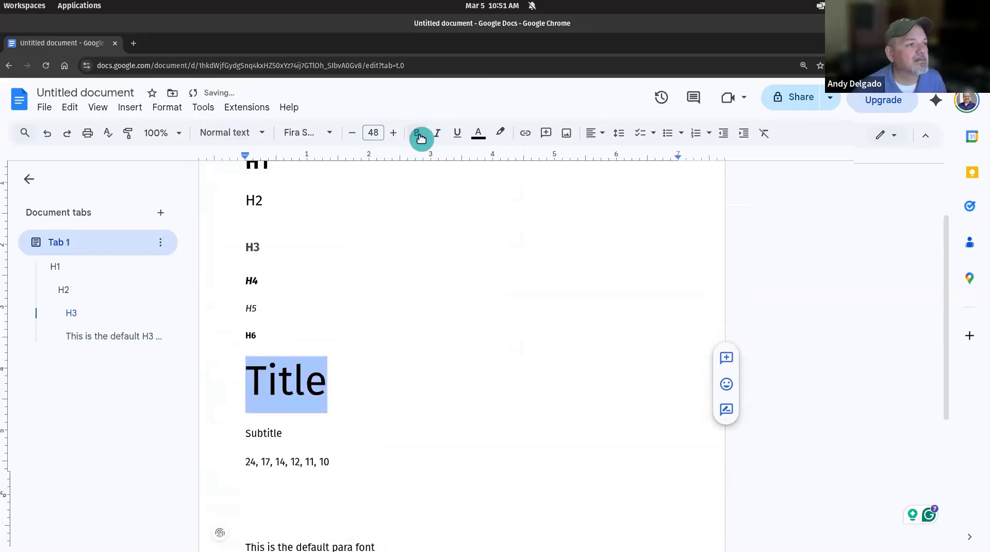
click(330, 136)
mouse_move(361, 208)
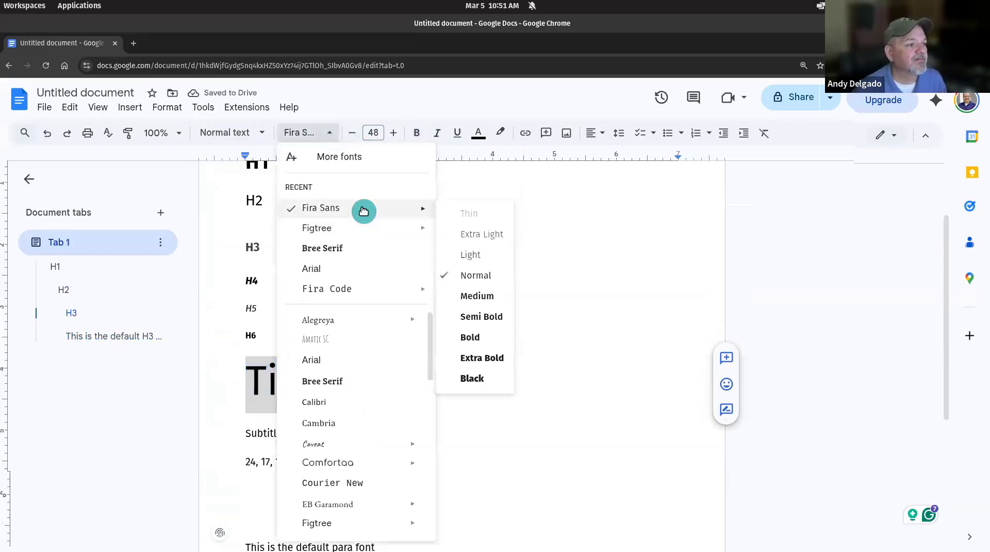
click(469, 378)
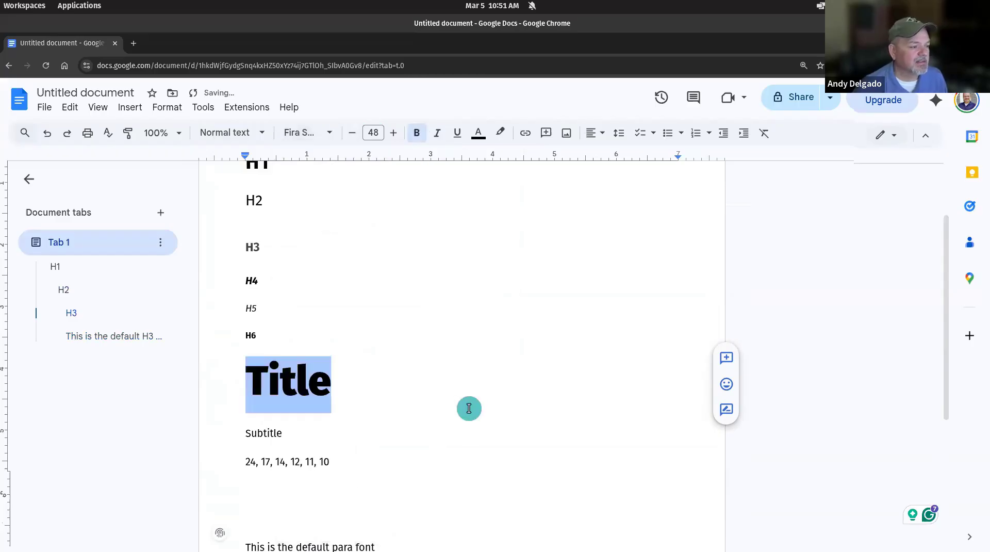
Set the font size of the "Title" sample line to 36.
click(448, 424)
click(282, 385)
double_click(282, 385)
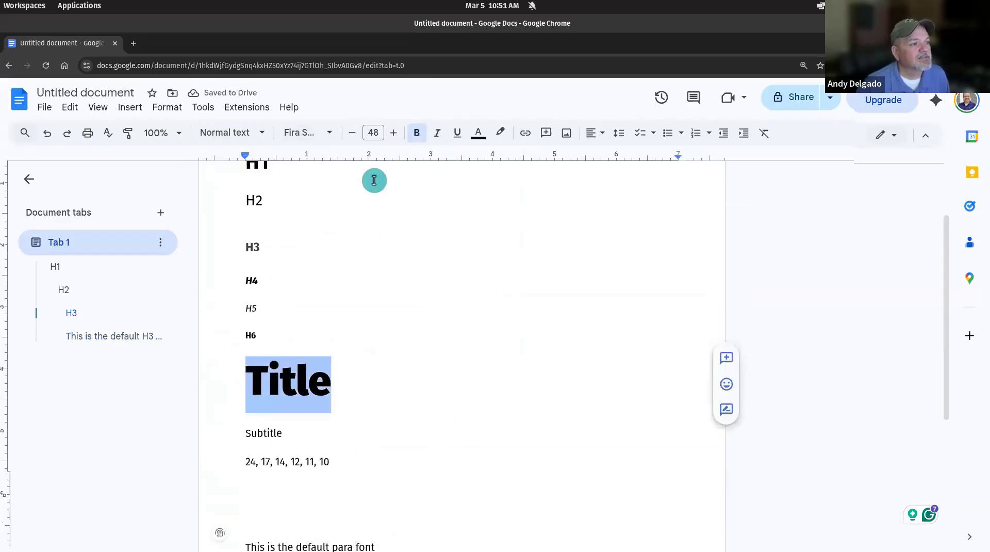
click(373, 132)
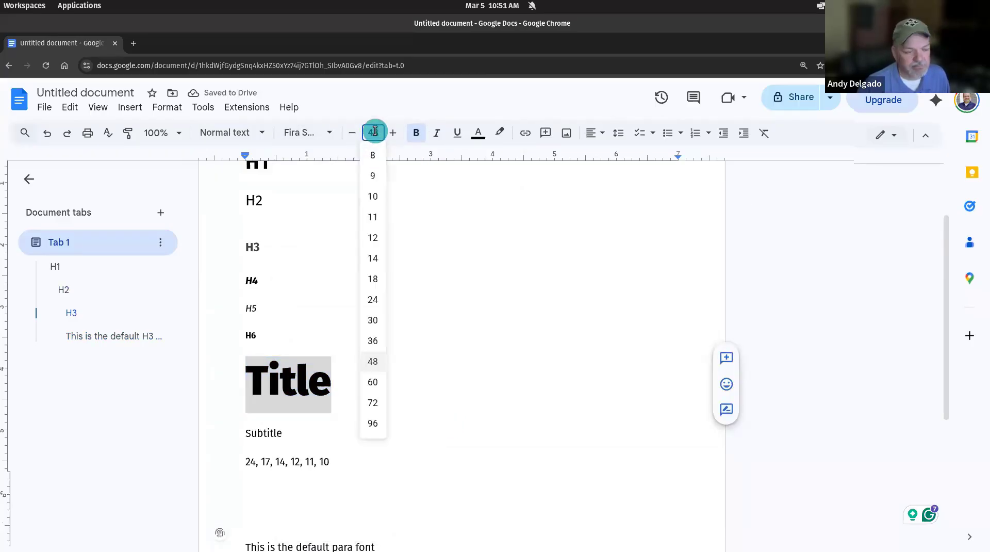
text(36)
key(Return)
click(422, 391)
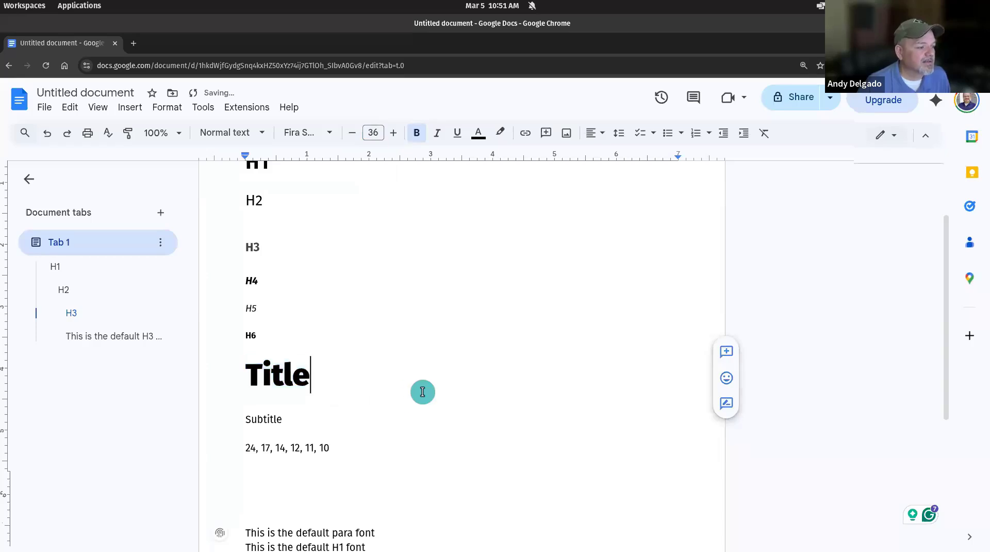
Update the Title style to match the formatted "Title" sample line.
double_click(279, 381)
click(265, 133)
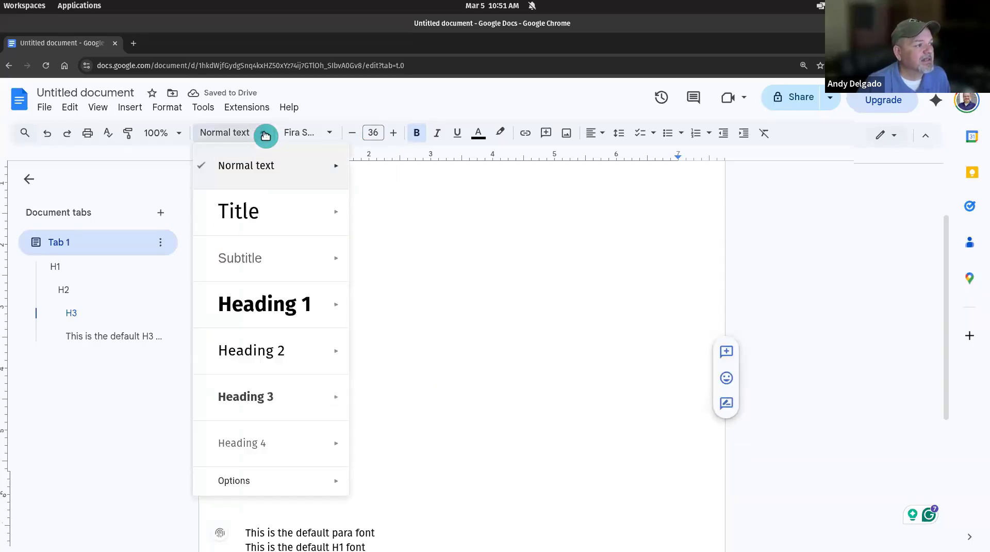
mouse_move(308, 223)
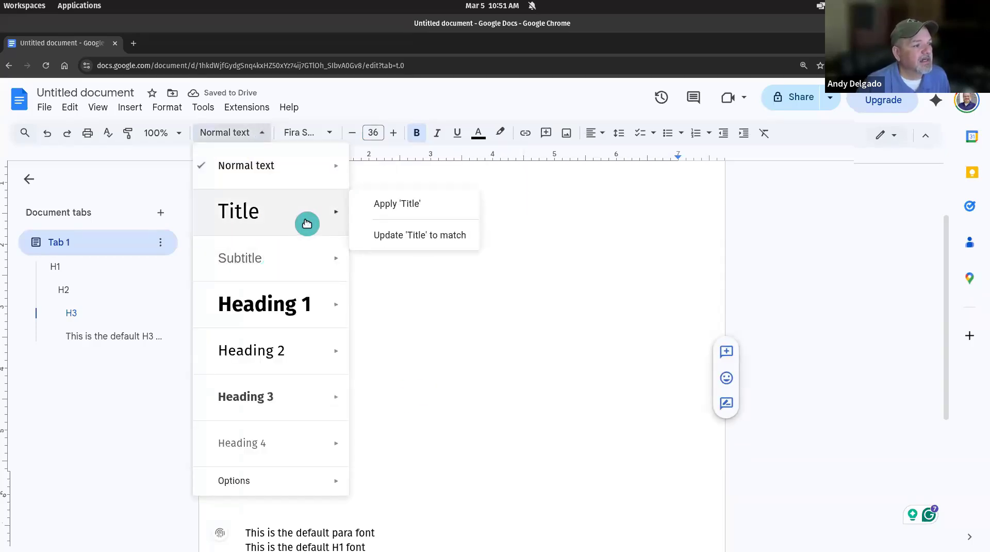
click(402, 239)
click(420, 453)
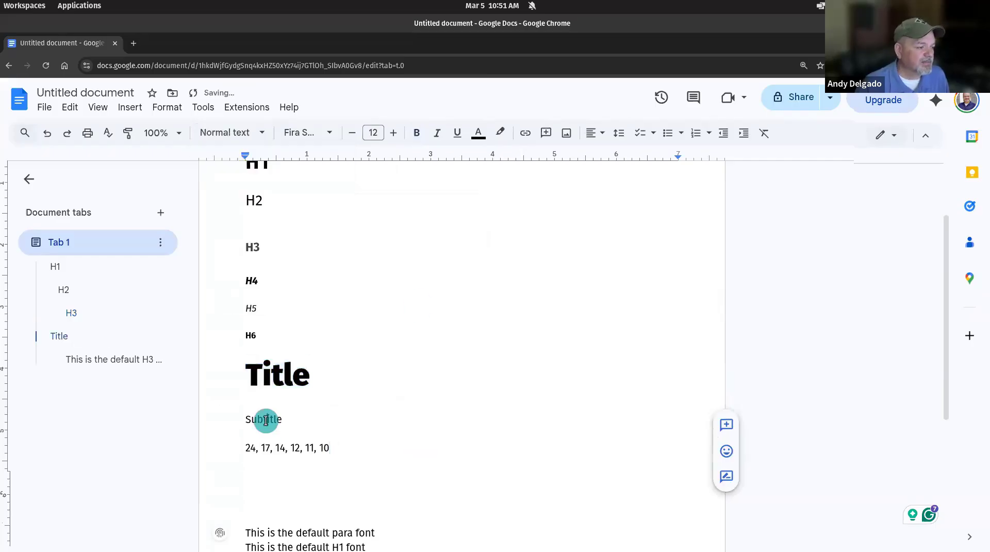
Set the "Subtitle" sample line to 24 pt in the Light weight of Fira Sans.
double_click(266, 419)
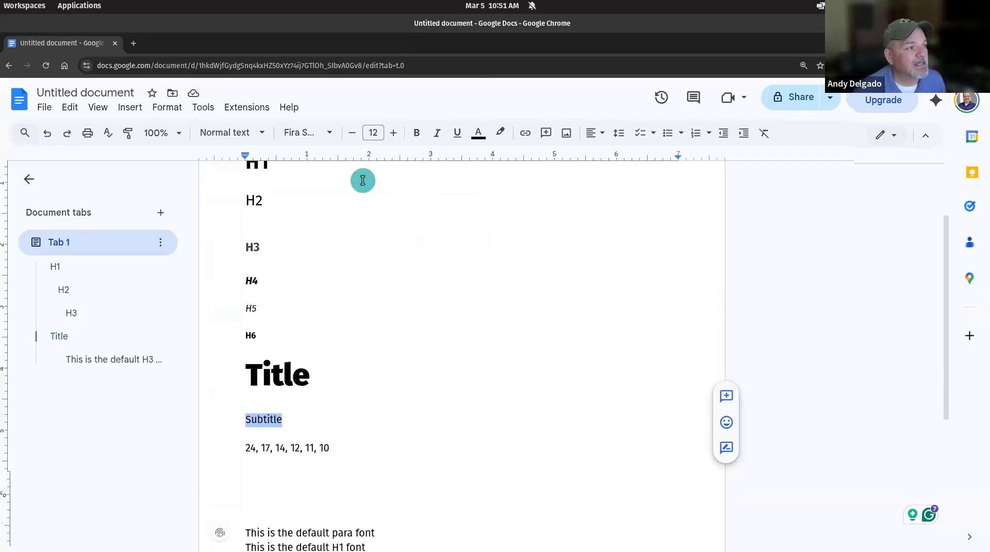
click(329, 134)
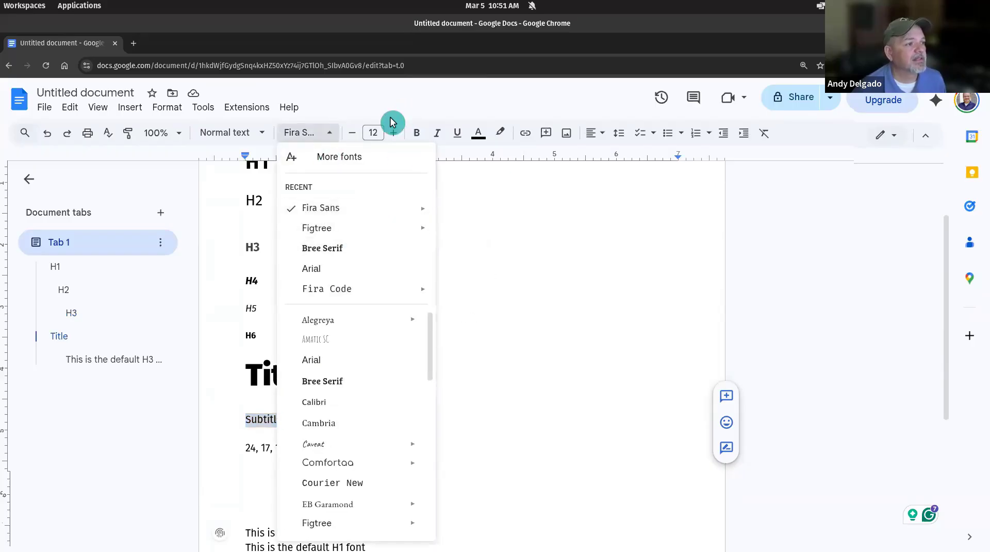
click(373, 132)
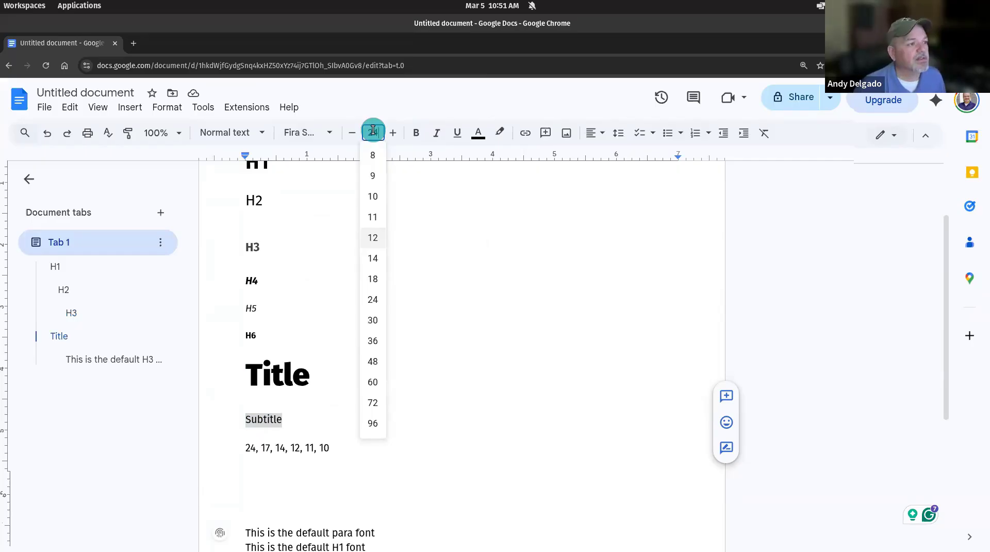
text(24)
key(Return)
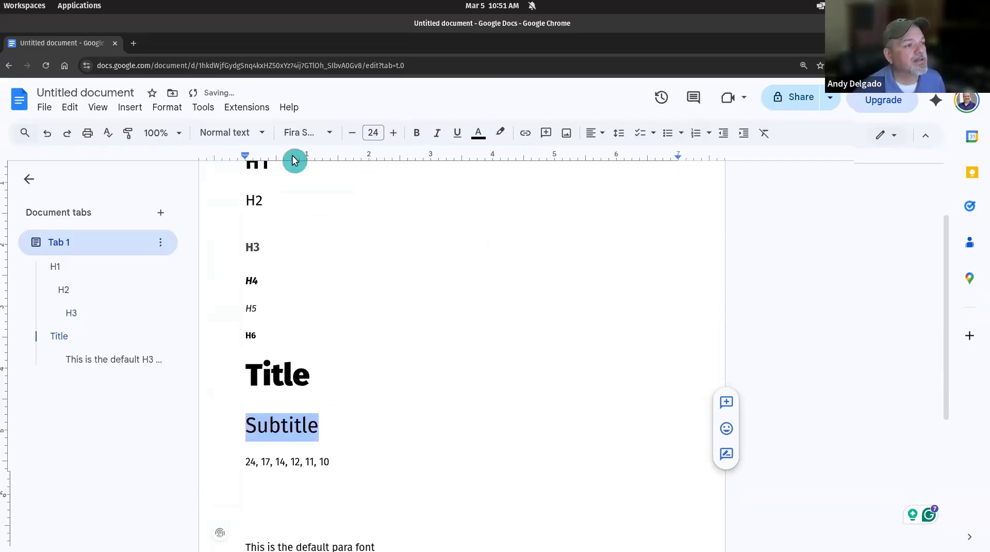
click(328, 134)
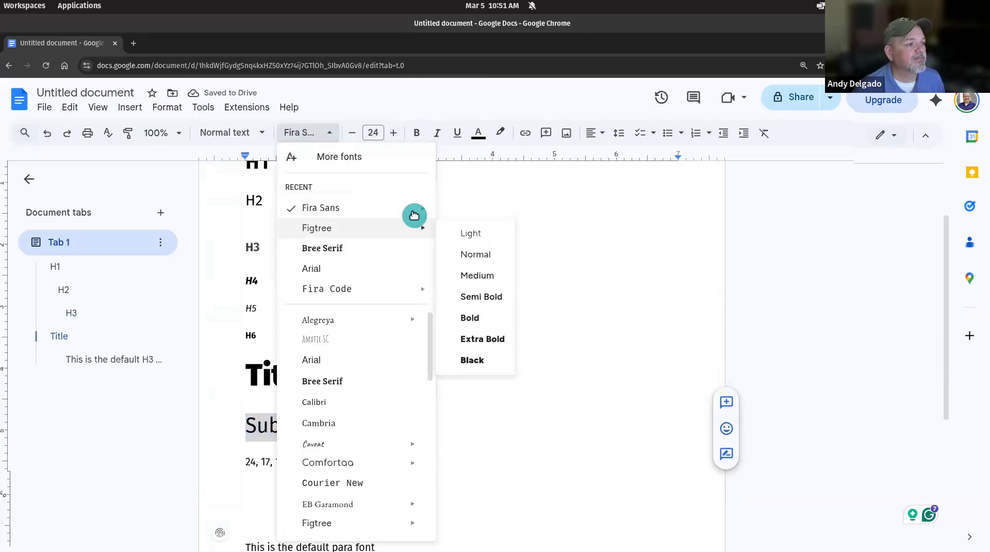
mouse_move(418, 207)
click(471, 254)
click(452, 384)
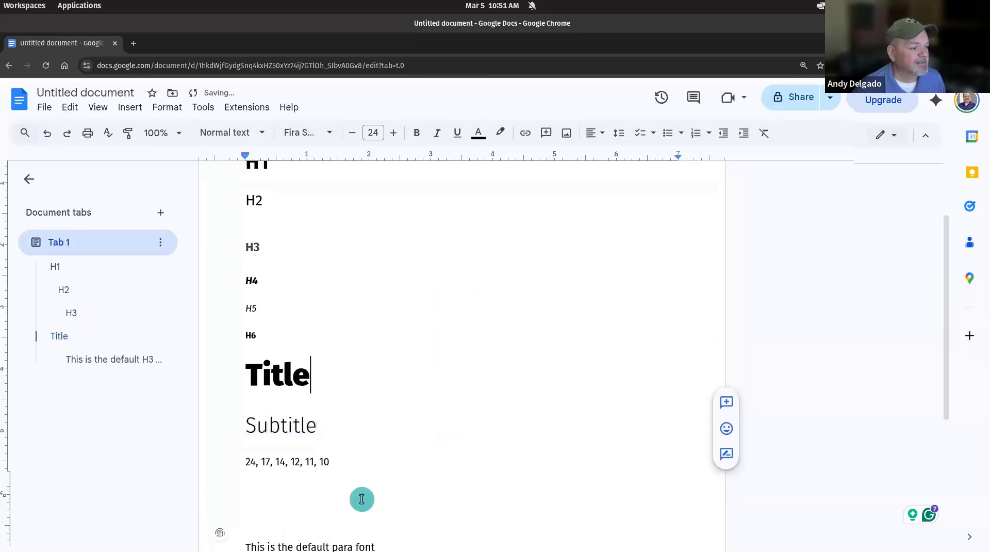
click(468, 451)
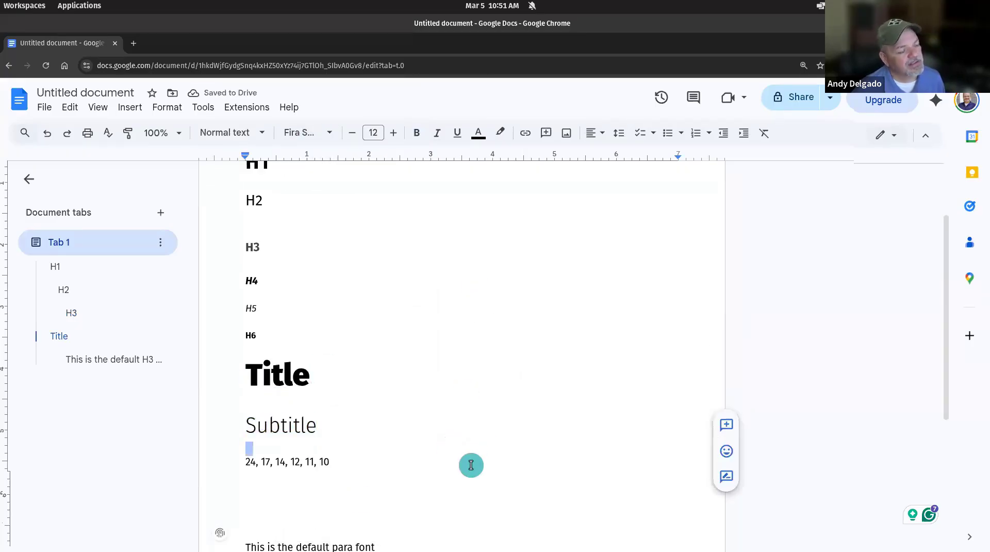
Update the Subtitle style to match the formatted "Subtitle" sample line.
double_click(283, 424)
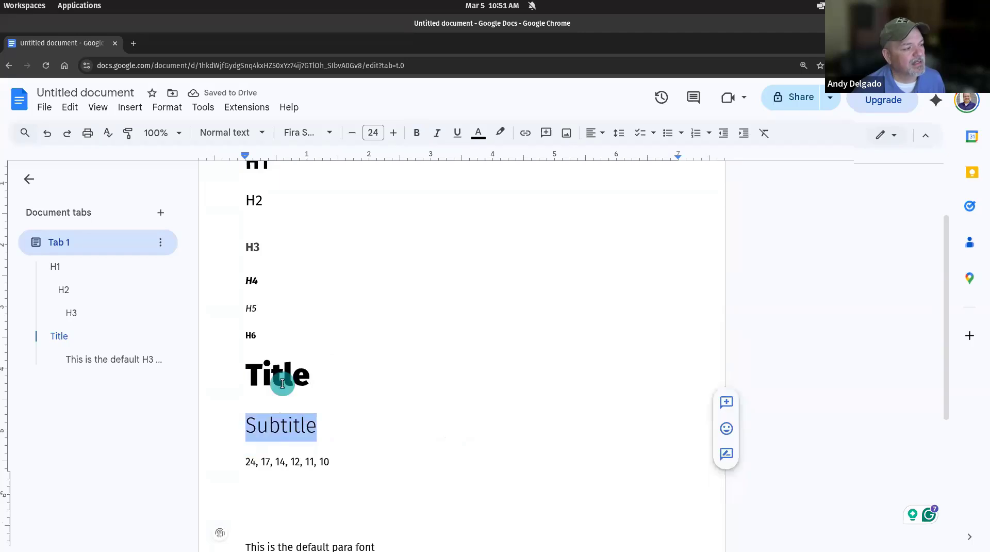
click(260, 135)
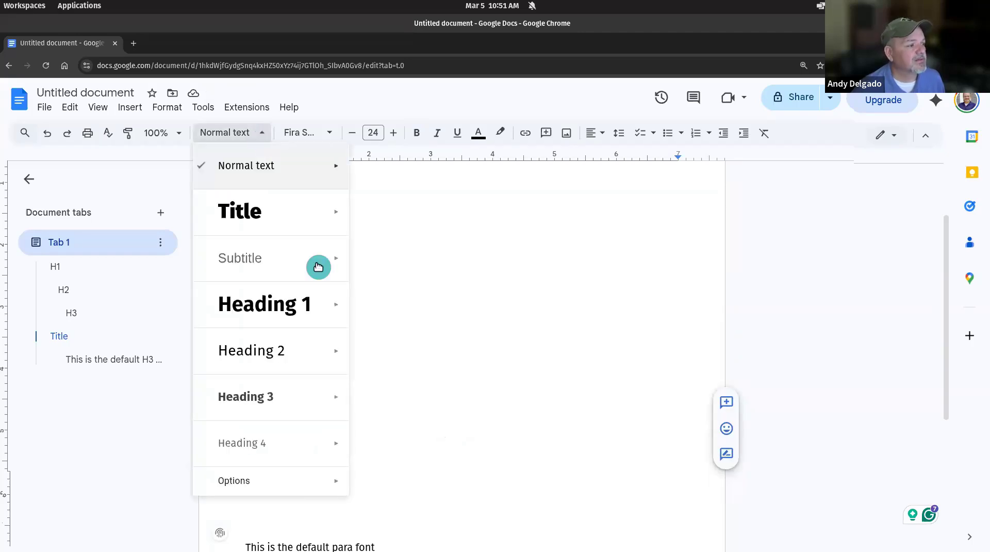
mouse_move(324, 271)
click(430, 282)
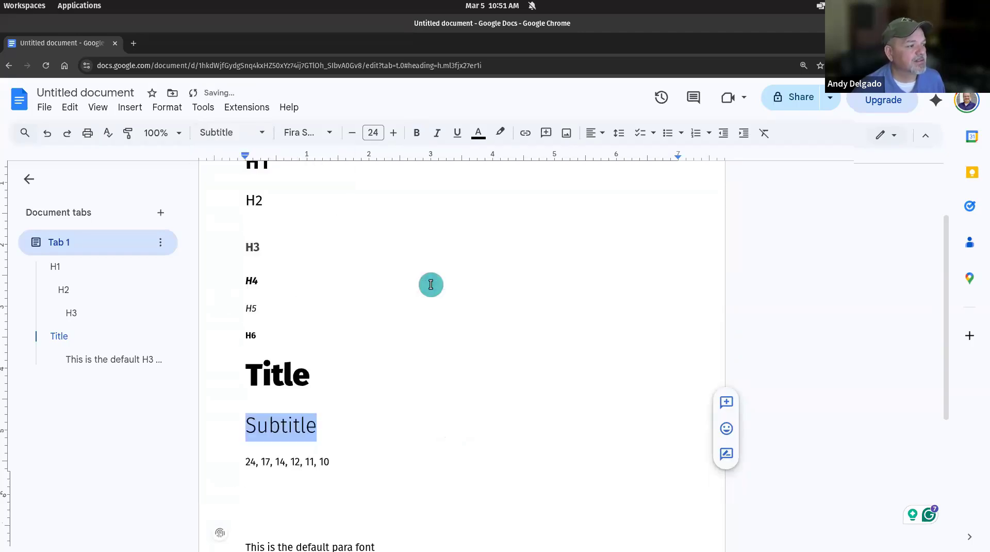
click(473, 496)
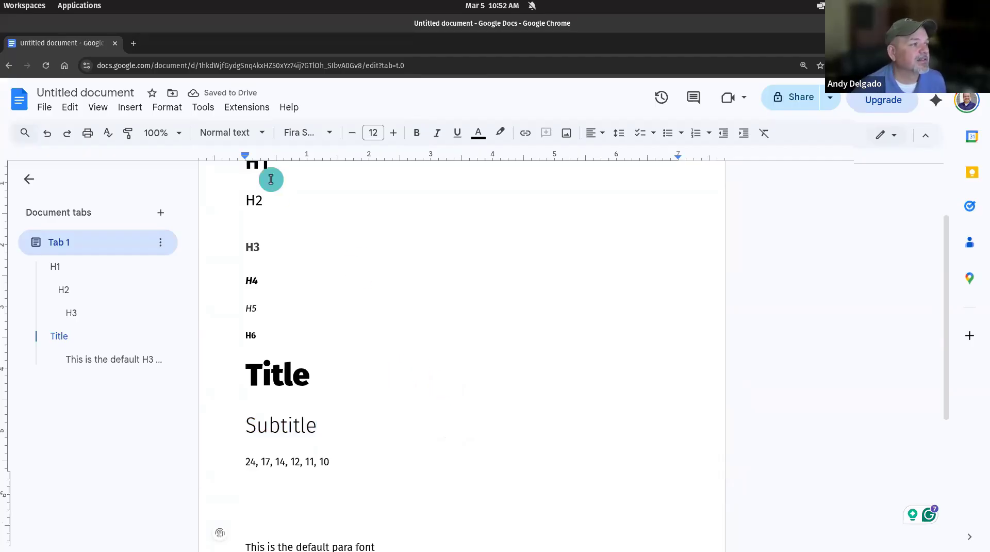
Review how the Title, Subtitle and heading styles look among the available paragraph styles.
click(264, 133)
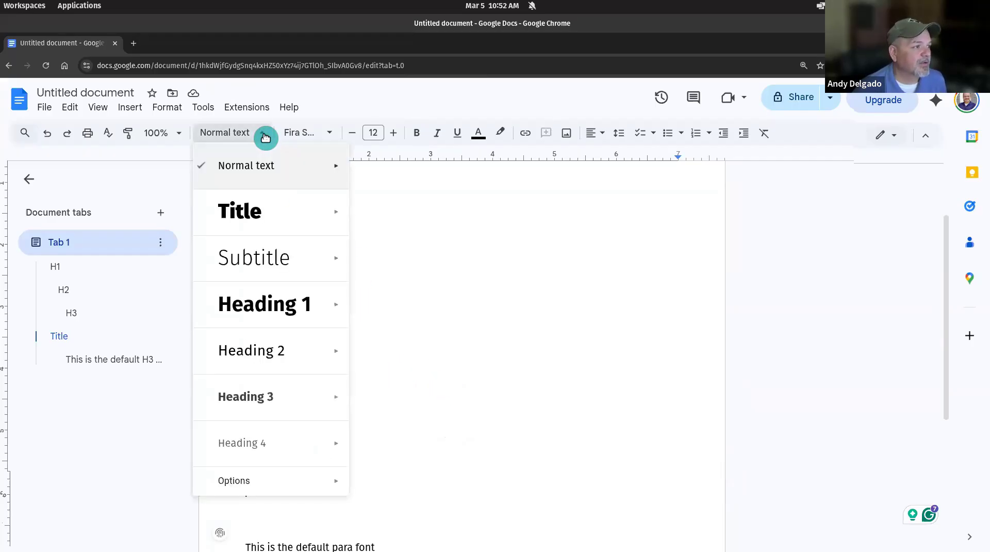
mouse_move(299, 214)
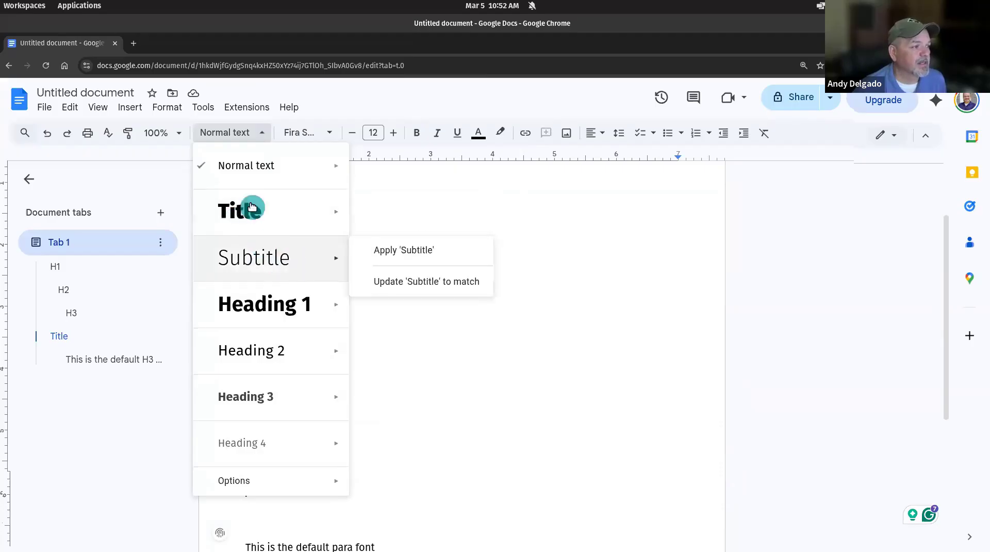
mouse_move(255, 213)
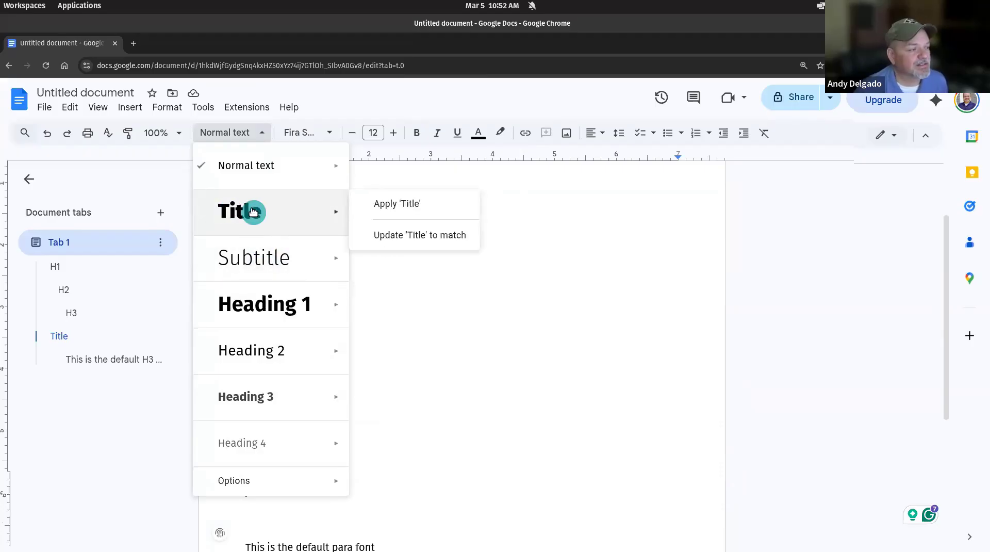
mouse_move(296, 264)
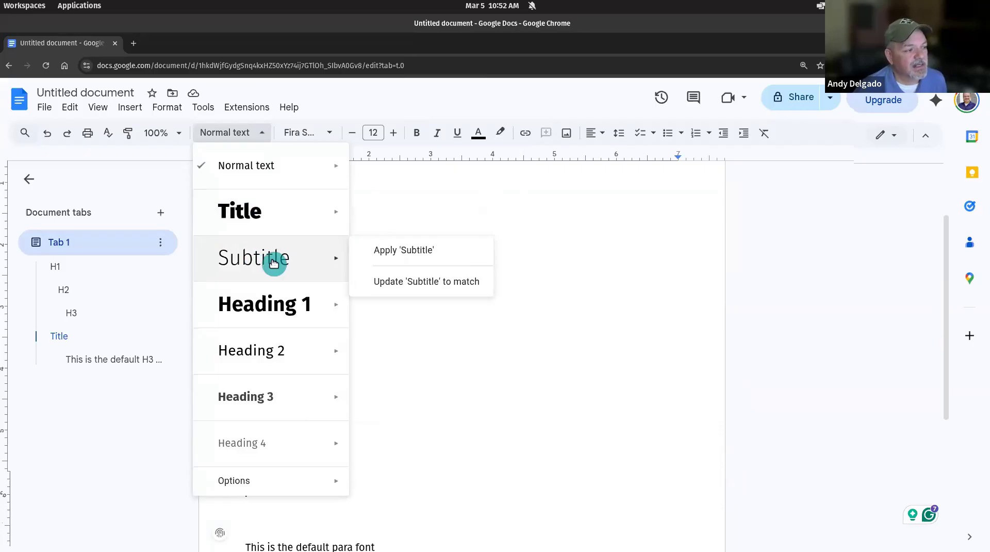
mouse_move(293, 308)
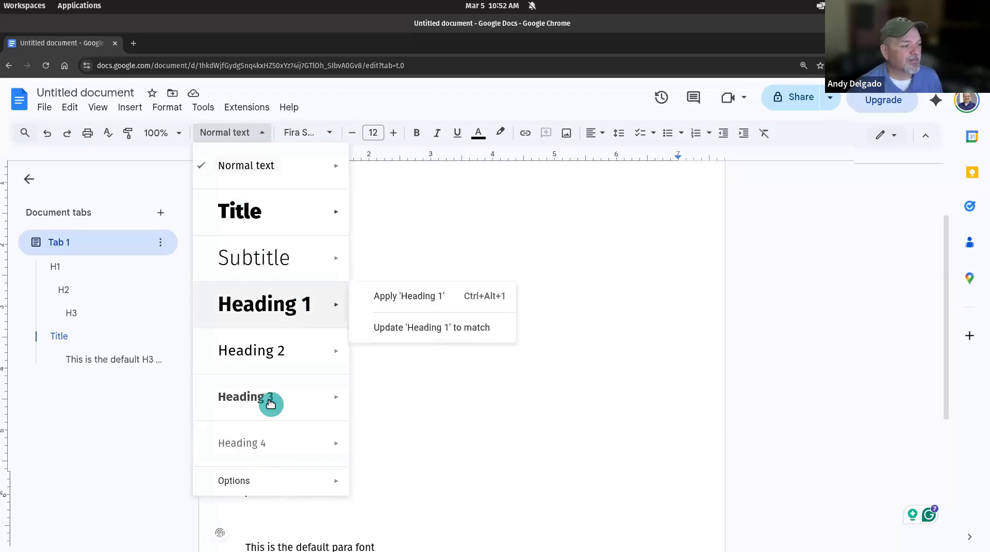
click(568, 270)
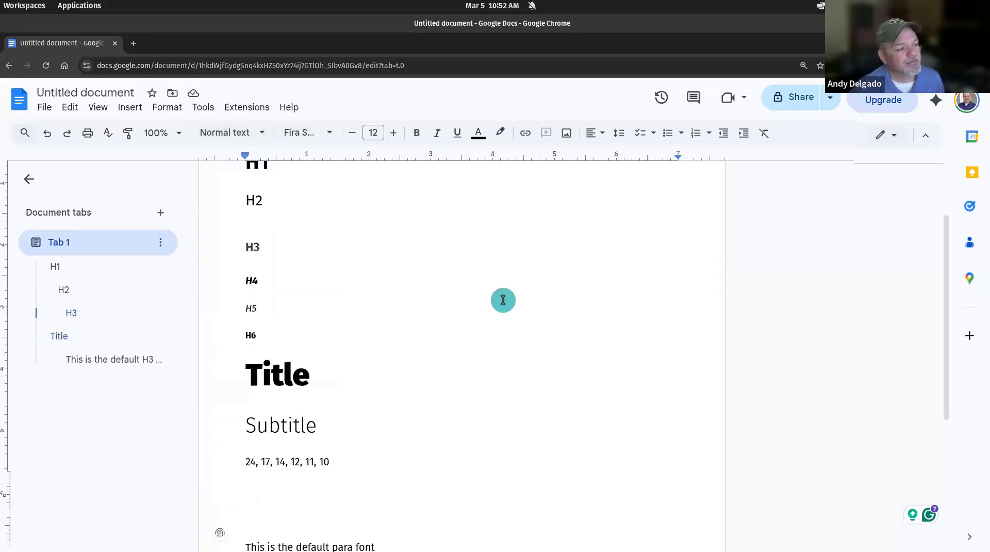
Replace the default paragraph sample line below the font sizes with three lines reading "Primary", "Warning" and "Danger".
scroll(503, 300, up, 2)
scroll(502, 299, down, 3)
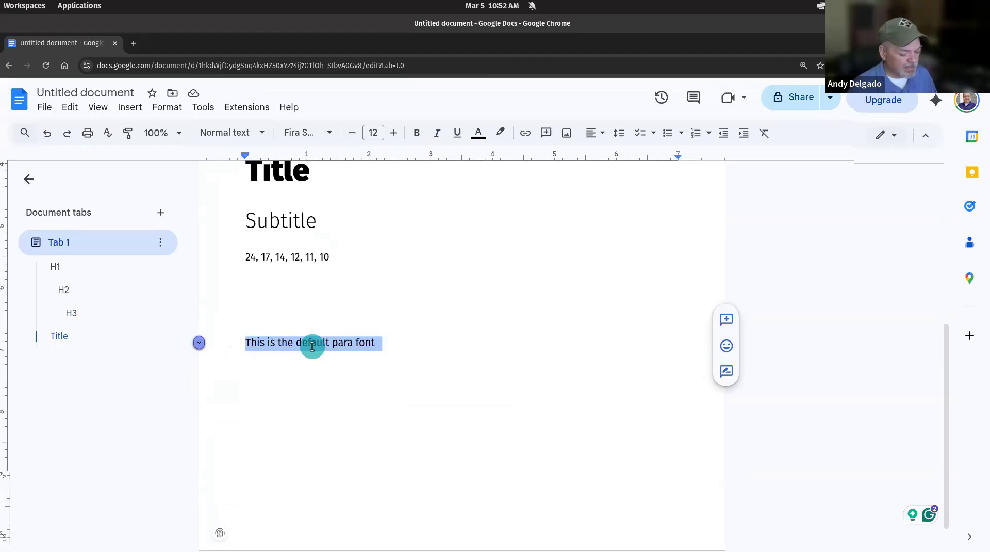
text(Primary)
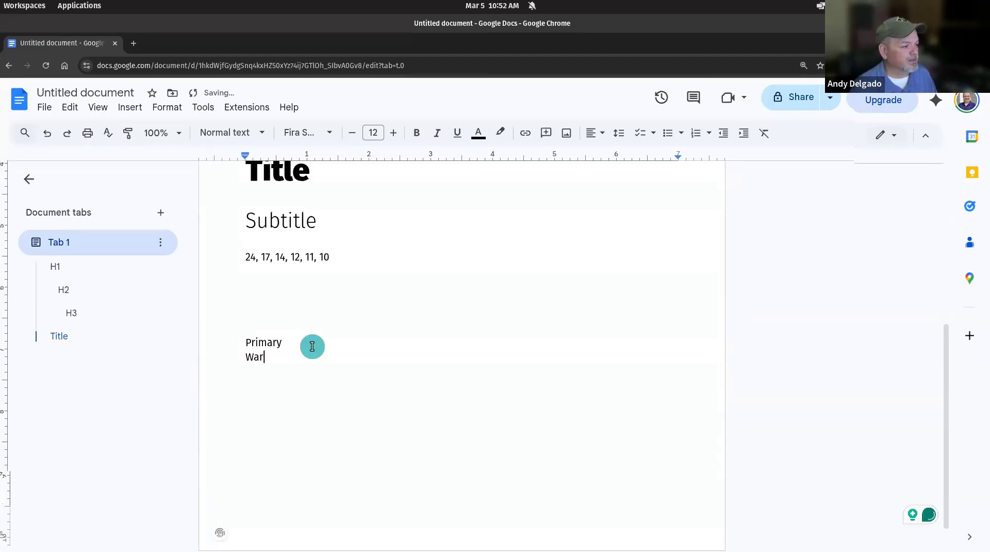
key(Return)
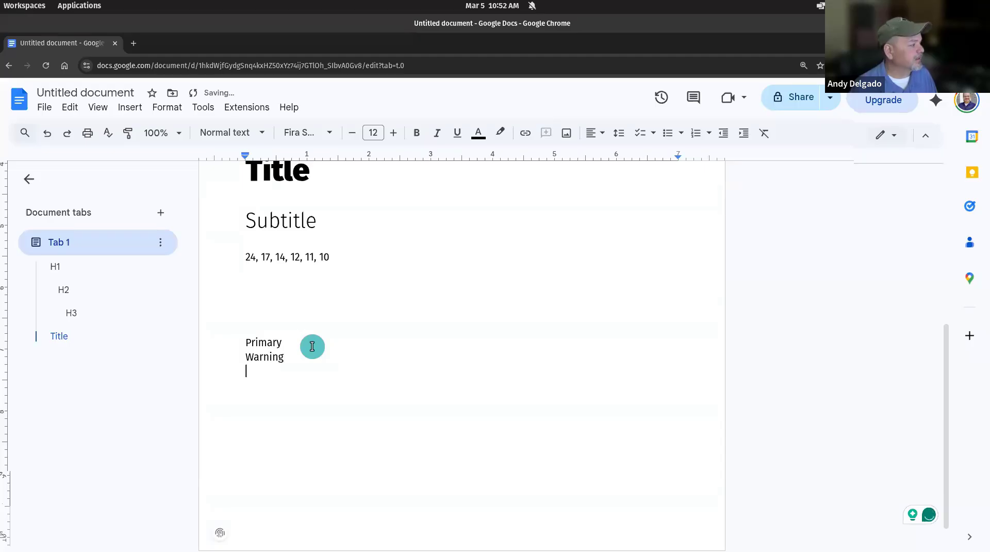
text(Danger)
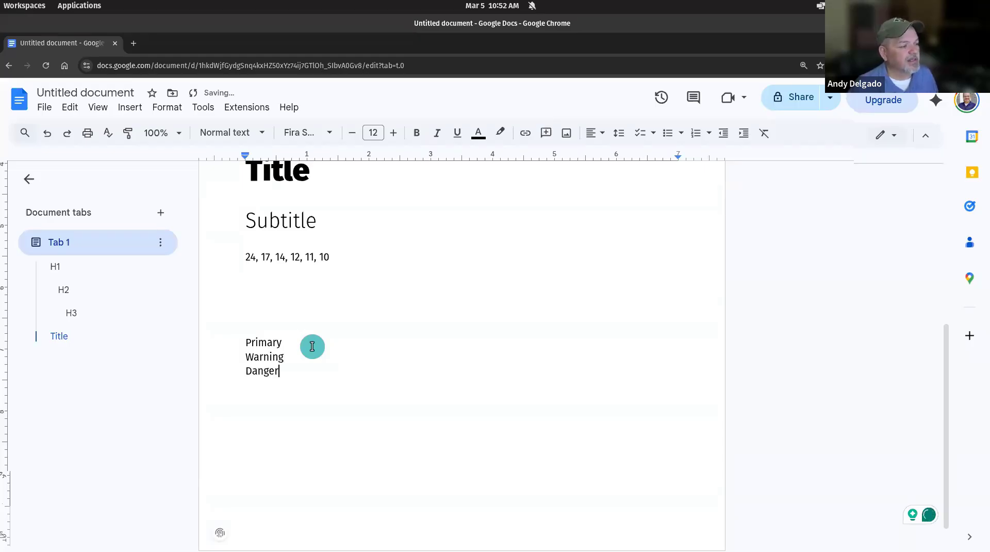
Set the text color of the word "Primary" to the custom hex color 0d6efd.
double_click(258, 342)
click(478, 132)
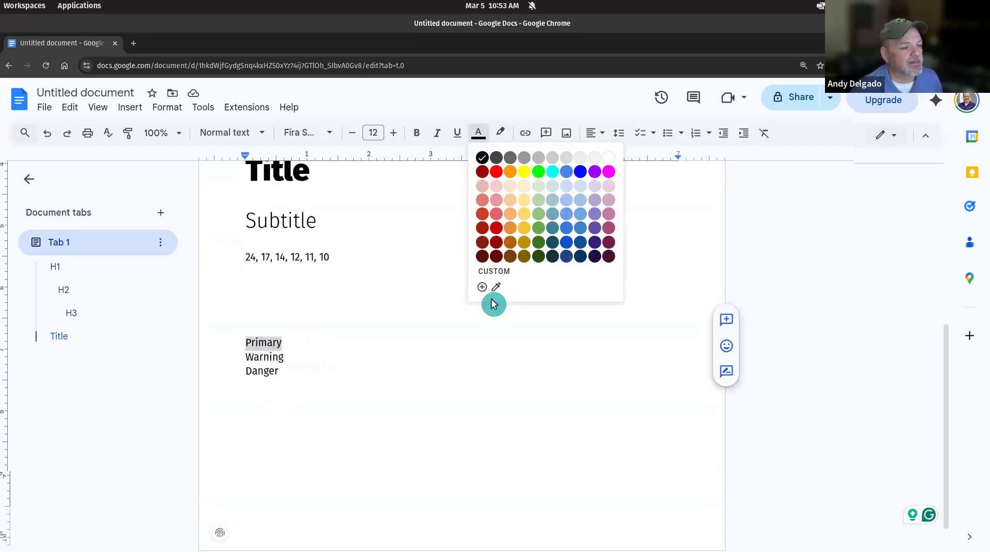
click(482, 288)
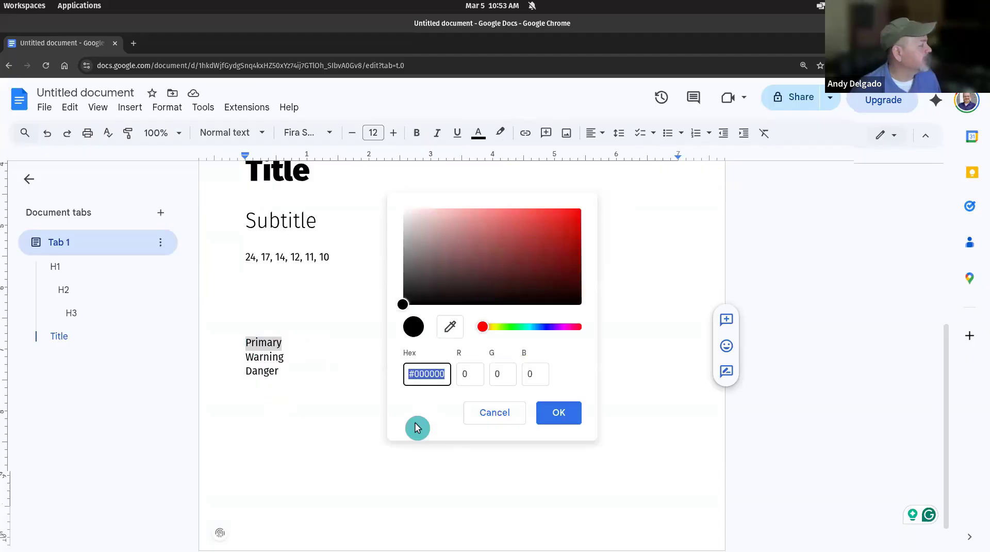
text(0)
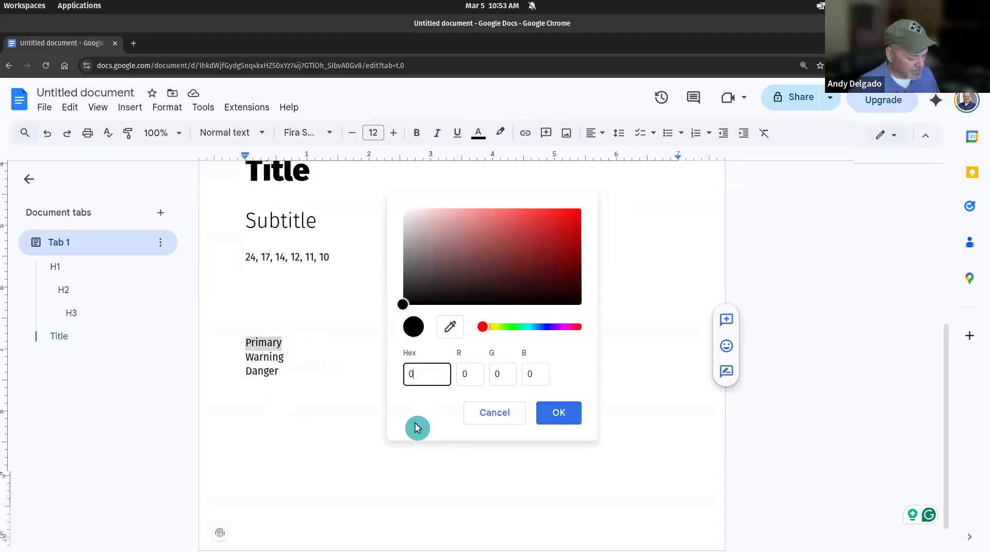
text(d)
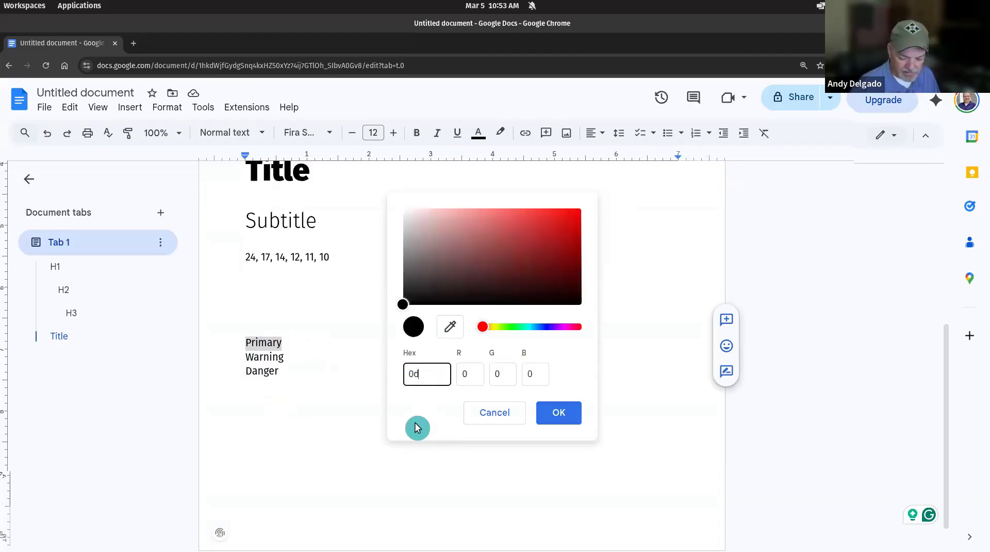
text(6efd)
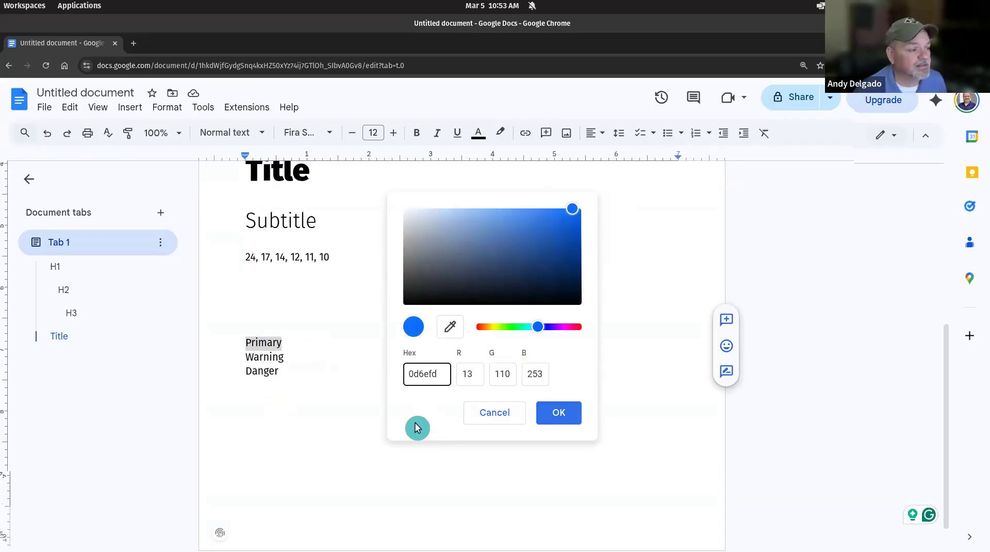
click(555, 415)
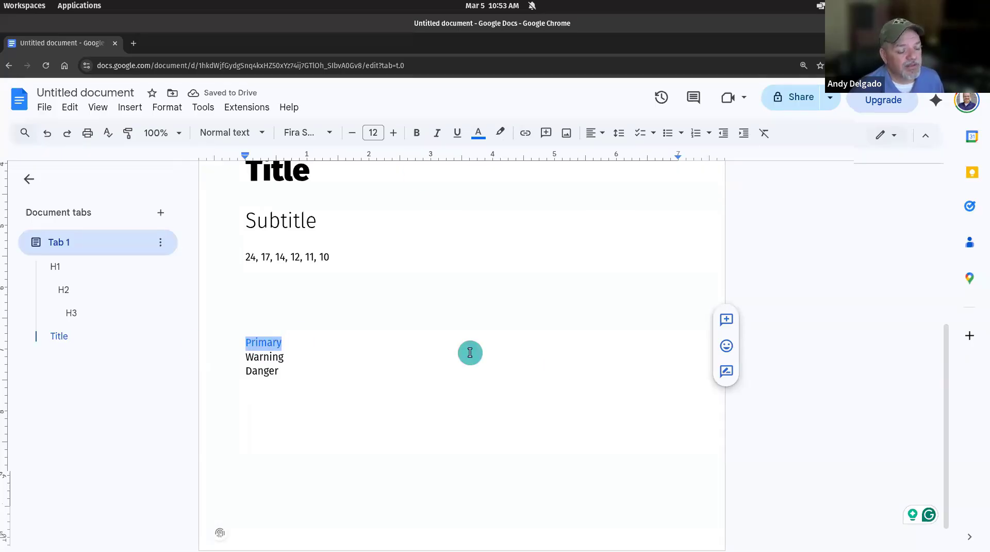
click(478, 133)
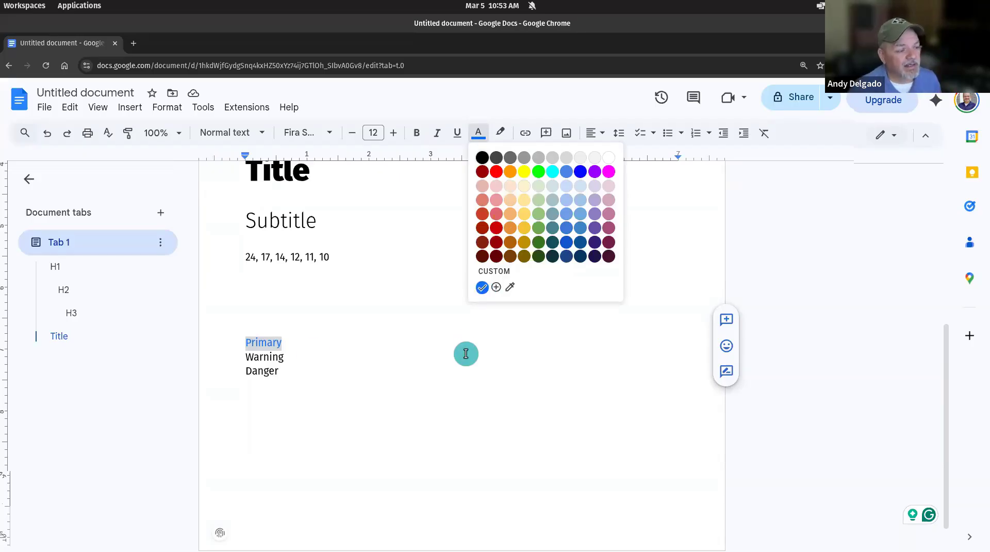
Set the text color of the word "Warning" to the custom hex color ffc107.
double_click(263, 357)
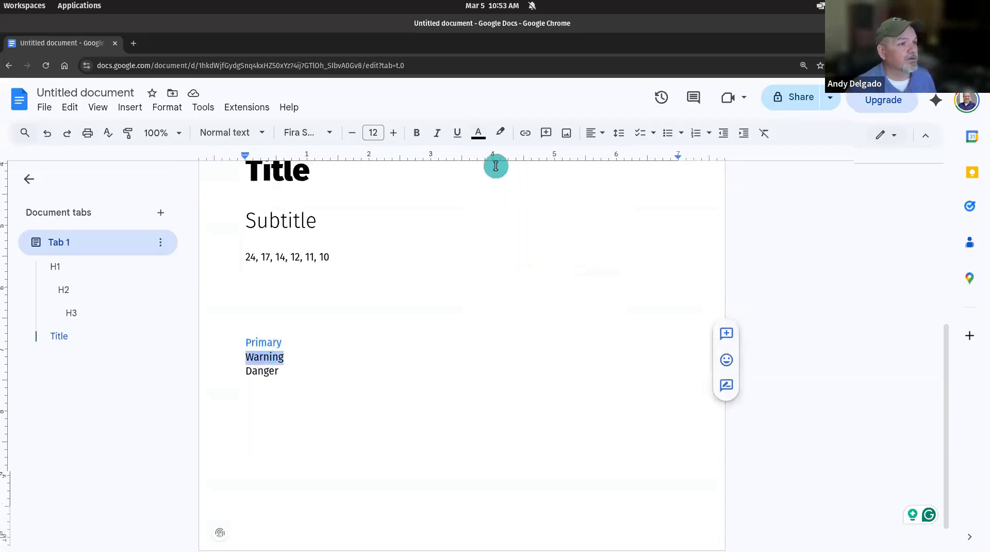
click(479, 137)
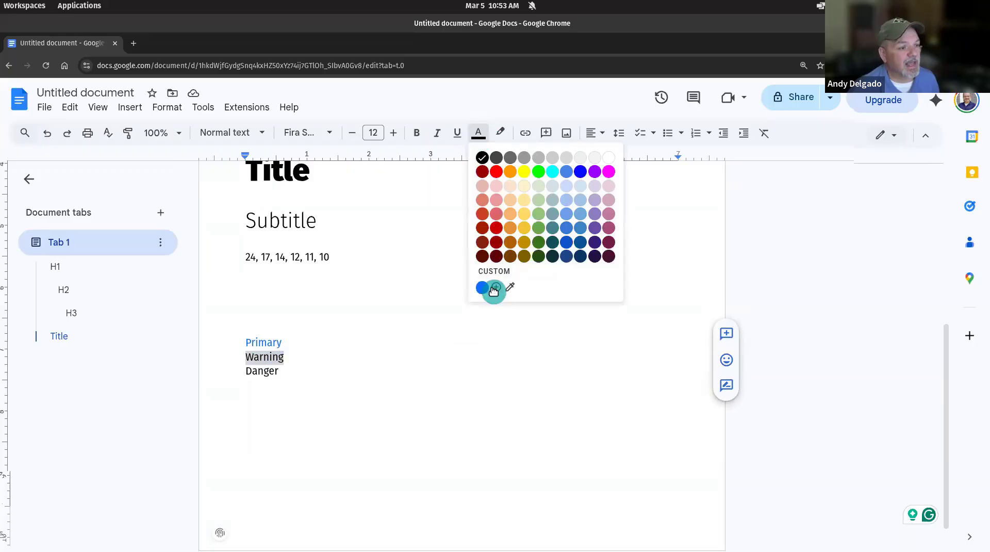
click(496, 291)
text(ffc107)
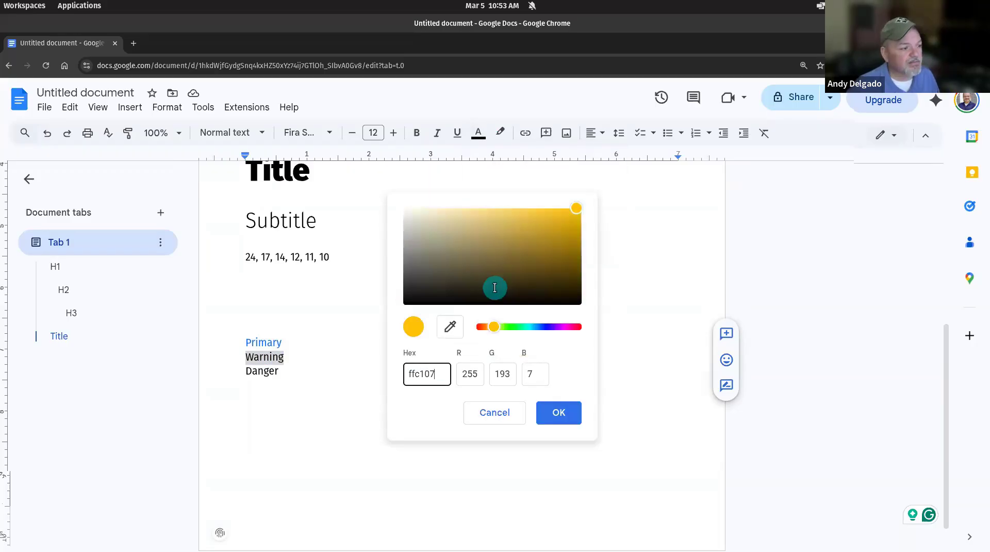
key(Return)
click(495, 287)
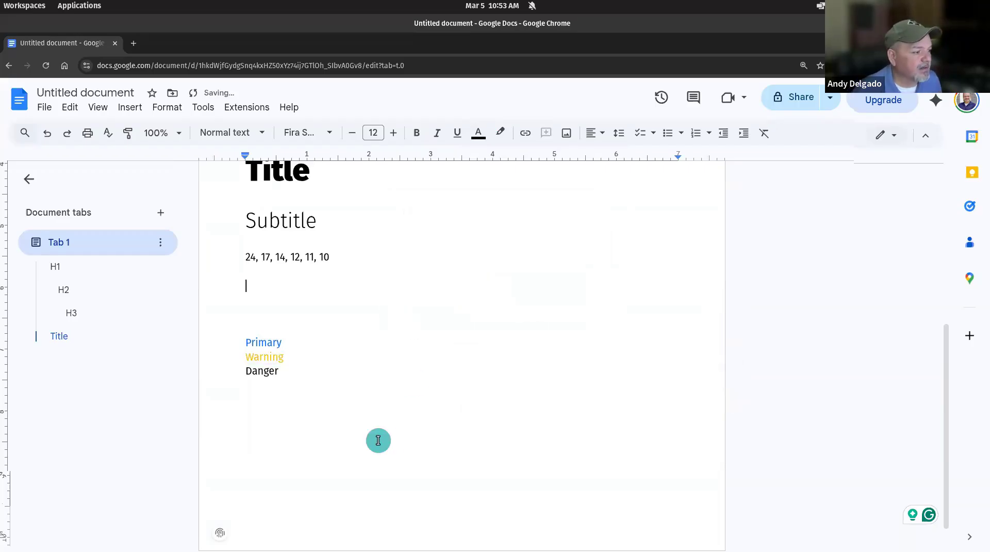
Set the text color of the word "Danger" to the custom hex color dc3545.
double_click(265, 371)
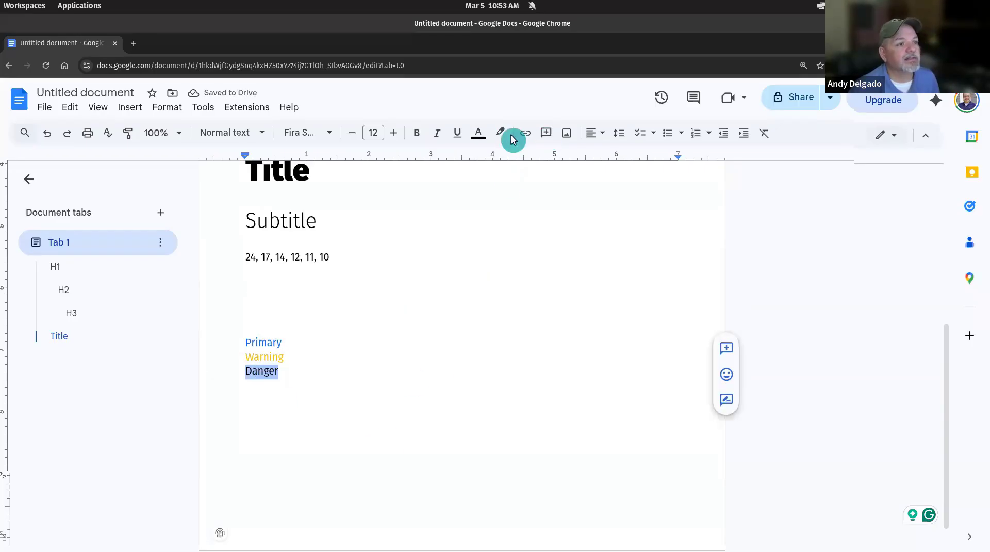
click(479, 138)
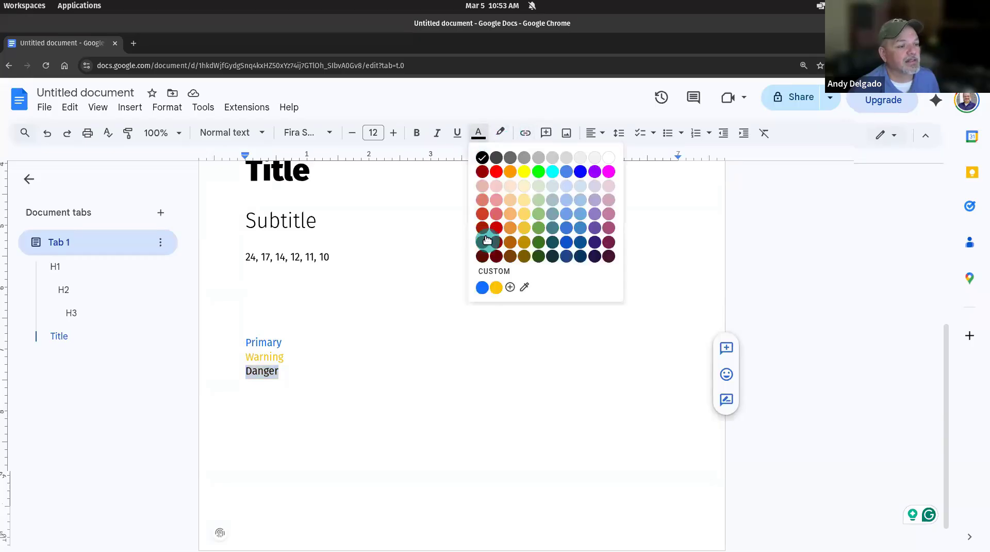
click(511, 289)
text(dc3545)
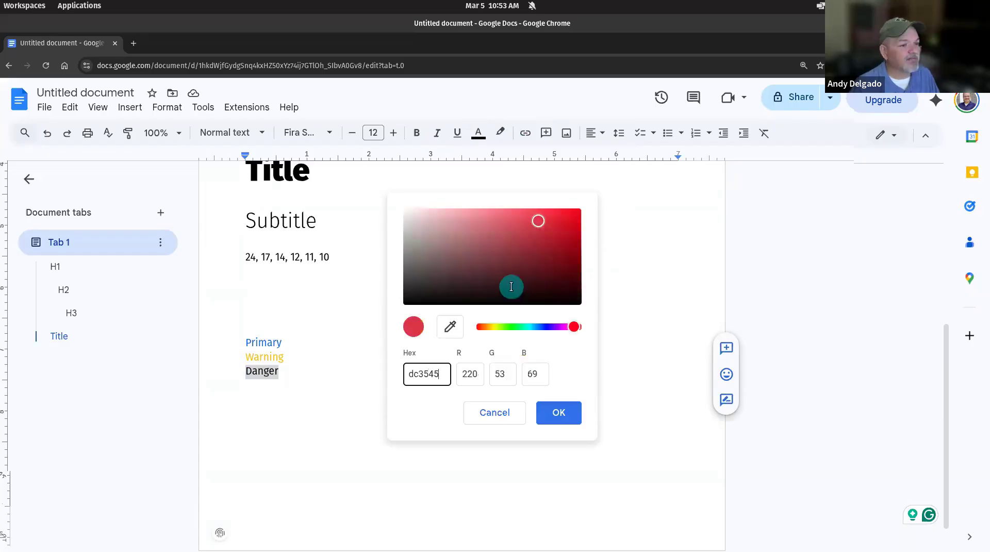
key(Return)
click(511, 286)
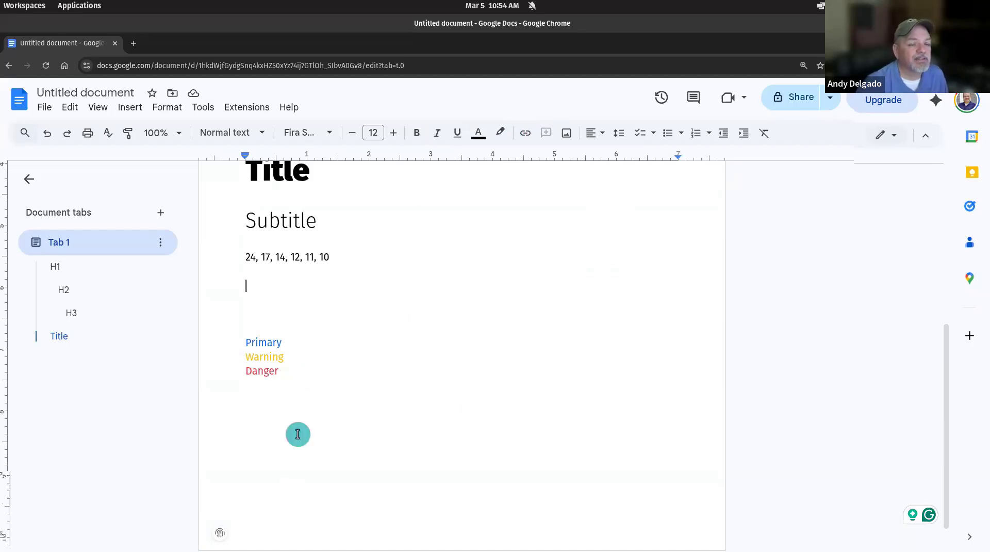
click(450, 305)
Rename the document as "Fira Sans Template".
scroll(452, 307, up, 6)
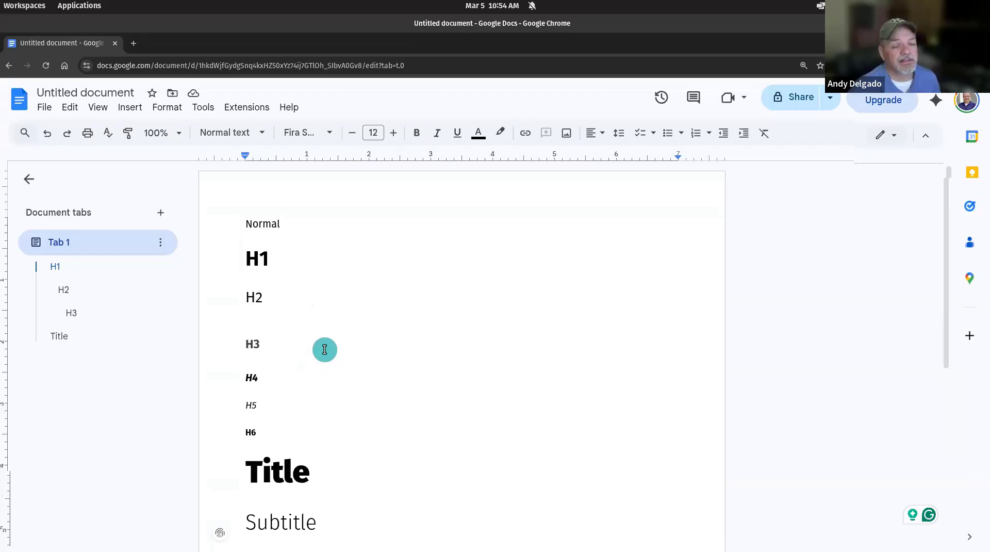
click(100, 93)
text(Normal)
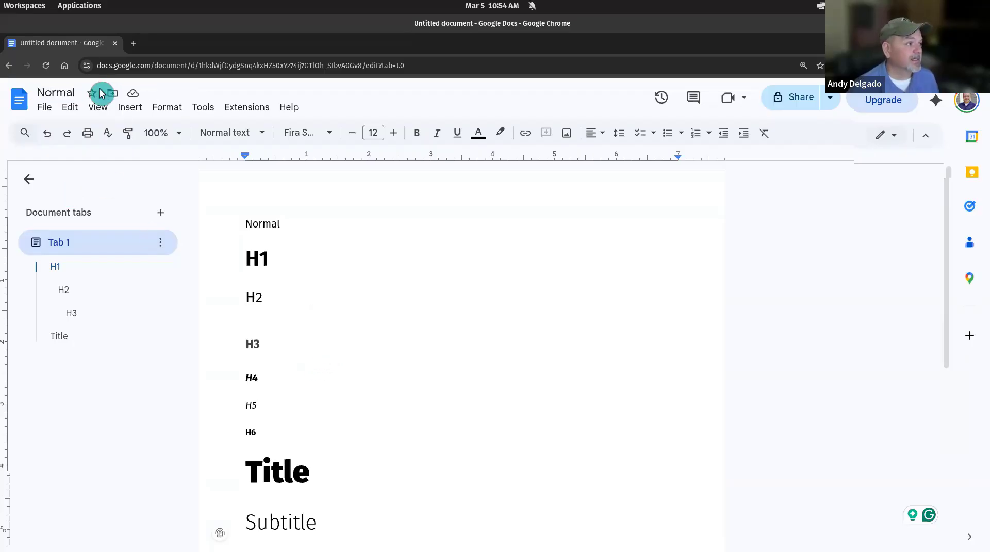
key(Return)
click(69, 88)
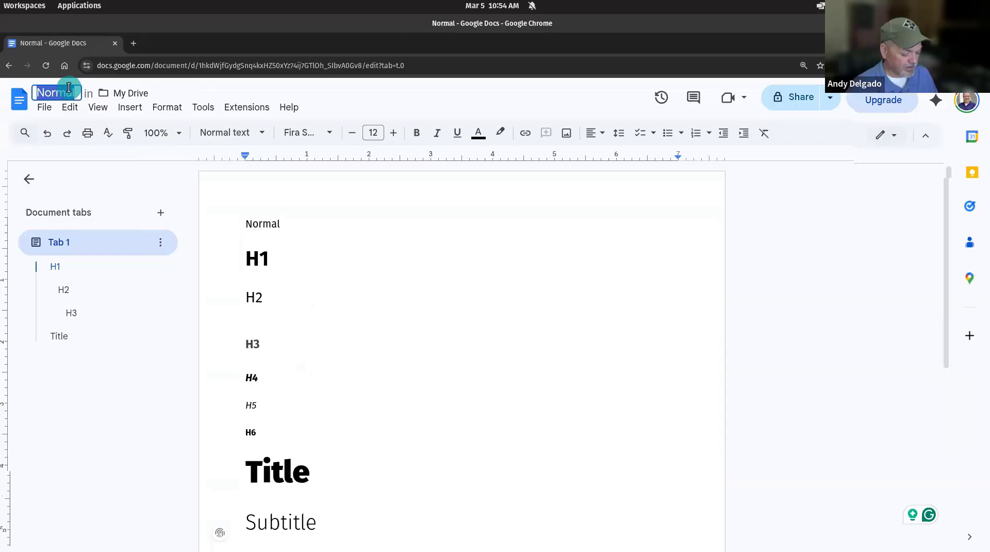
text(Fira Sans Template)
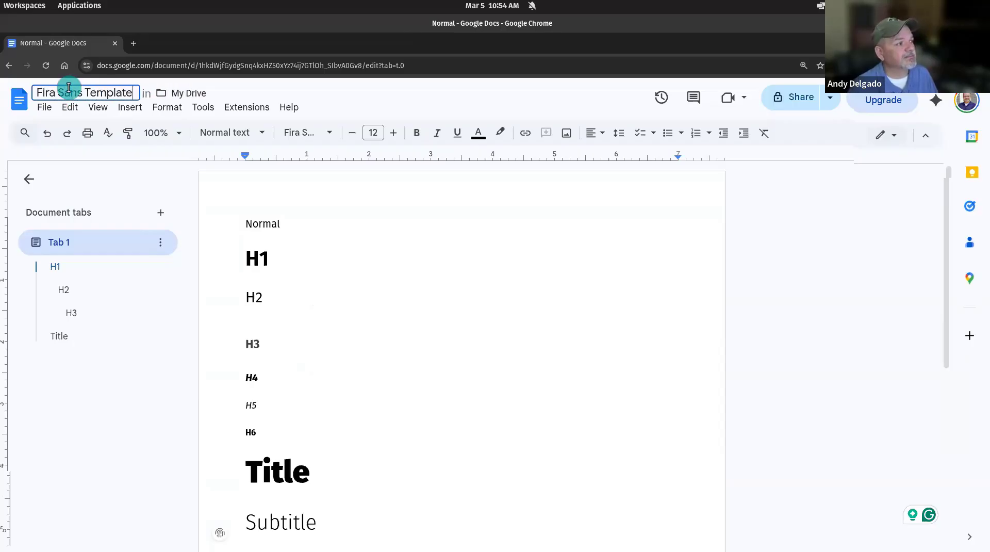
click(338, 315)
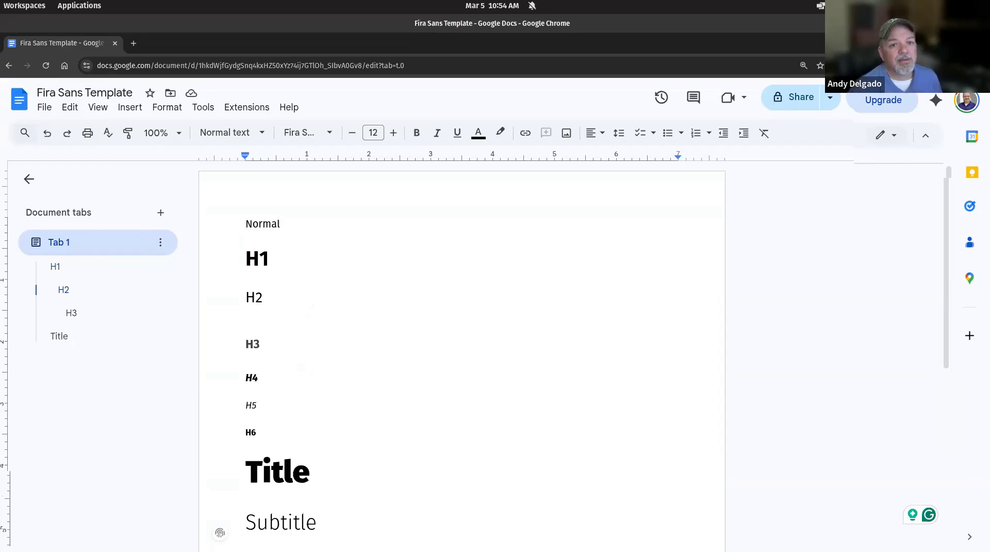
Return to the Docs home page and reopen the most recently opened "Fira Sans Template" document.
click(550, 226)
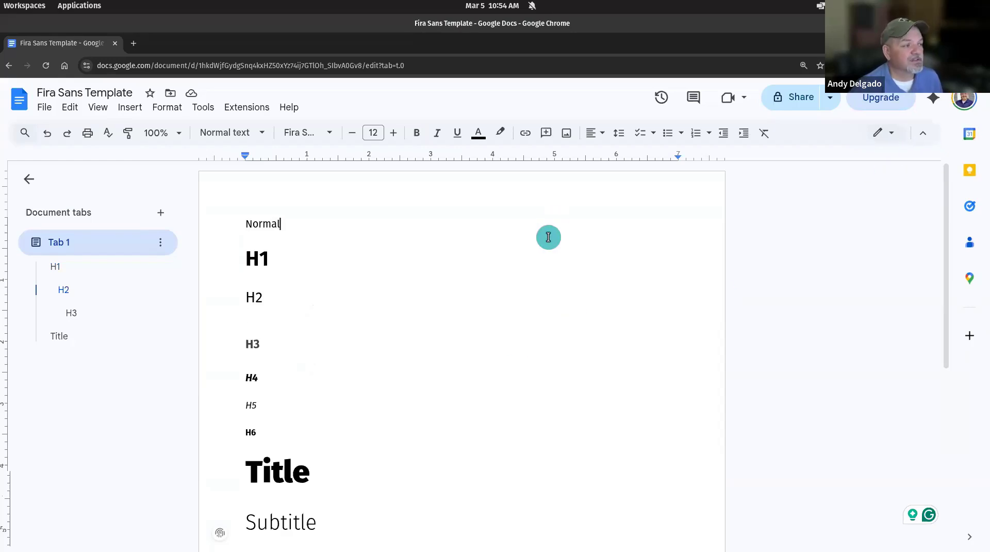
click(19, 99)
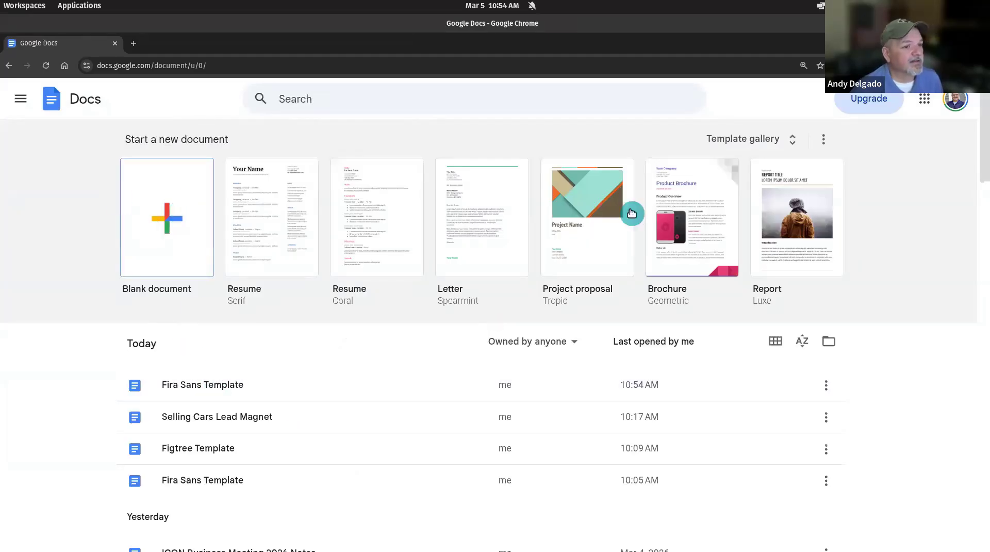
click(166, 385)
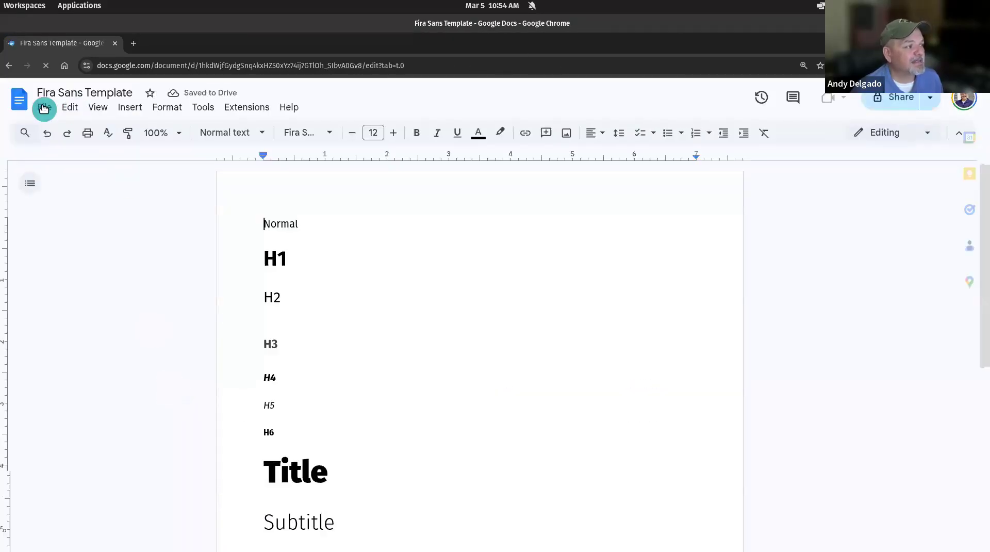
Make a copy of the template named "How to Create a Template in Google Docs" and switch back to the original template.
click(44, 107)
click(74, 169)
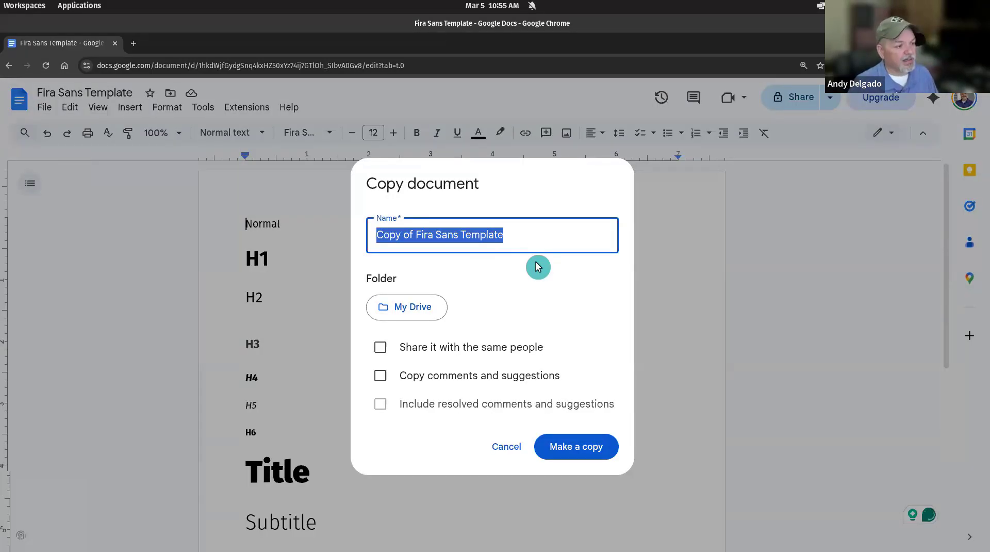
text(How to )
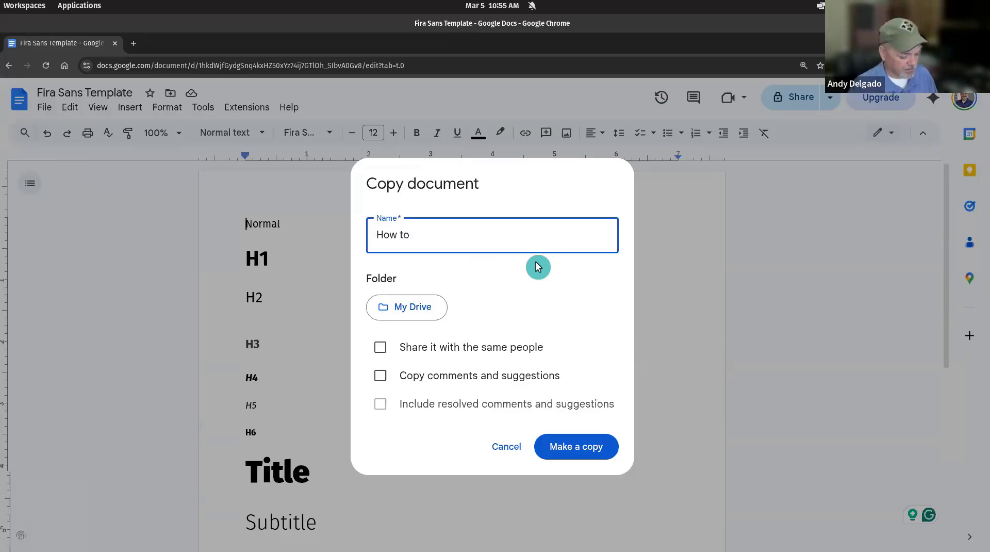
text(Create a )
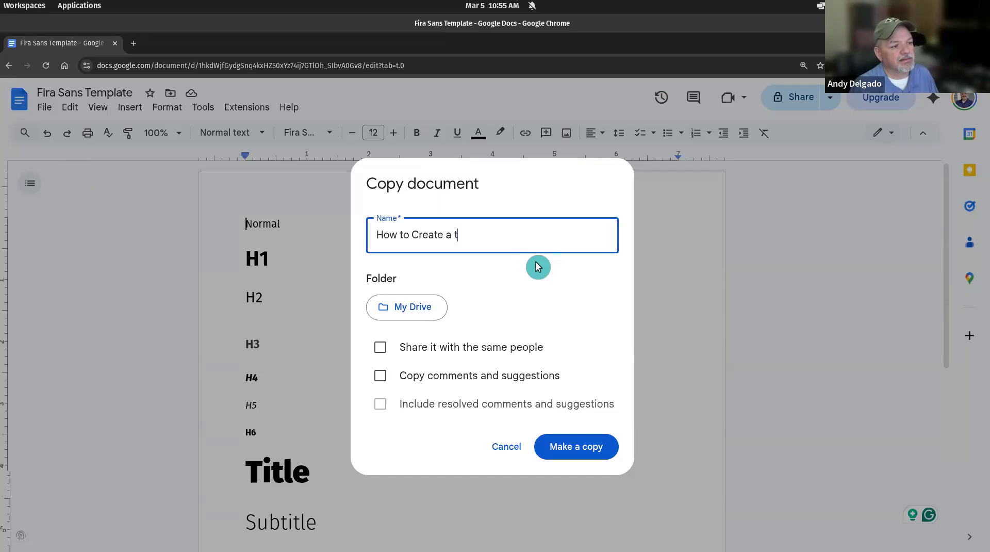
text(t)
key(BackSpace)
text(TEe)
key(BackSpace)
key(BackSpace)
text(emplage)
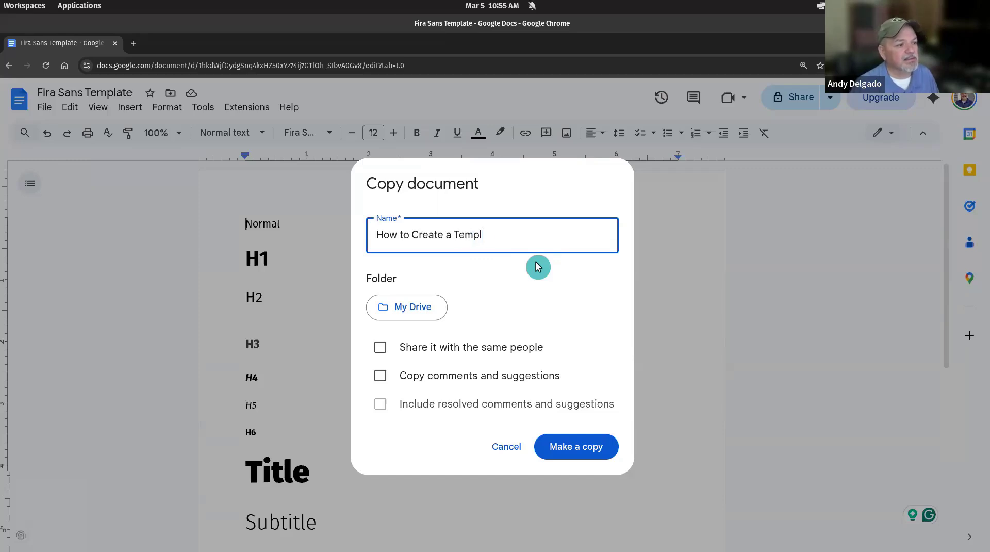
key(BackSpace)
key(BackSpace)
text(te in)
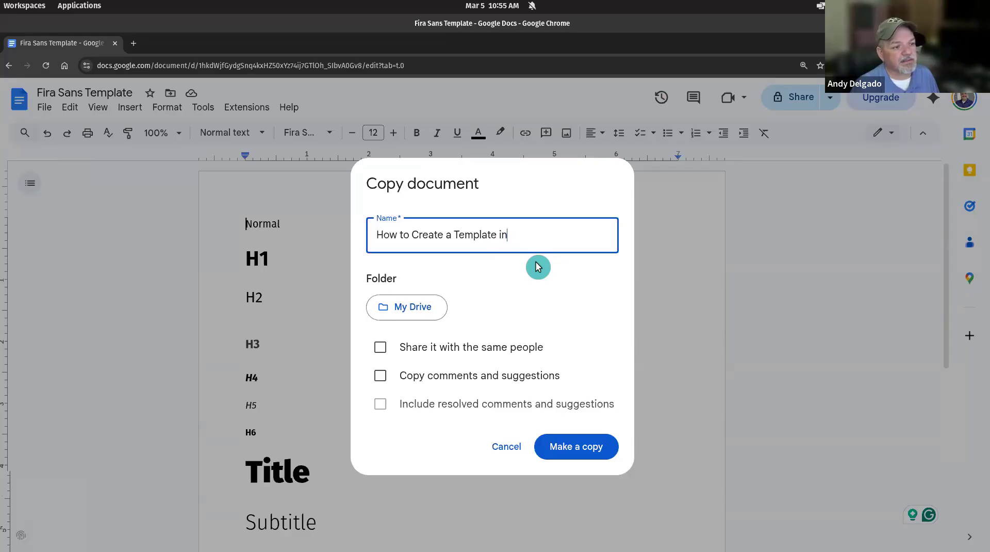
text( Google Docs)
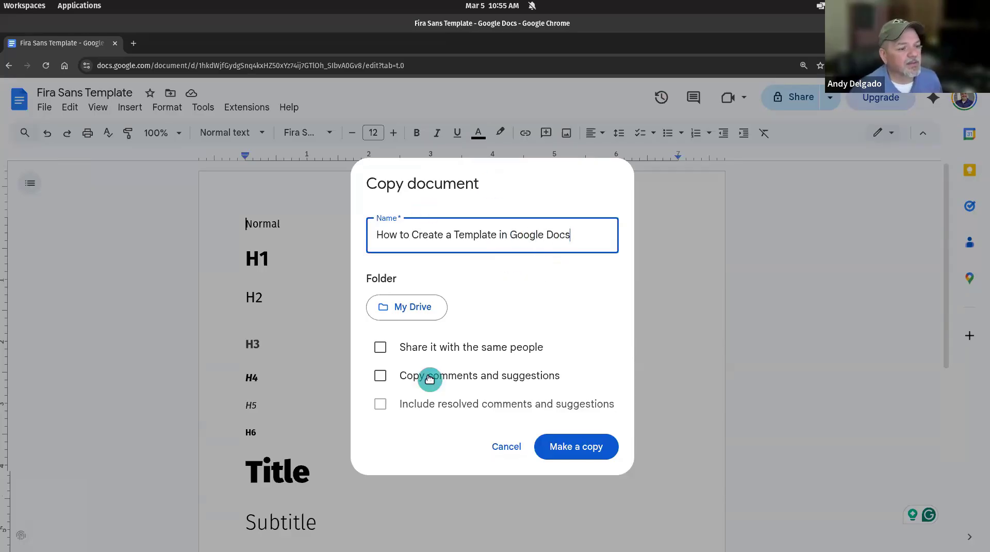
click(576, 453)
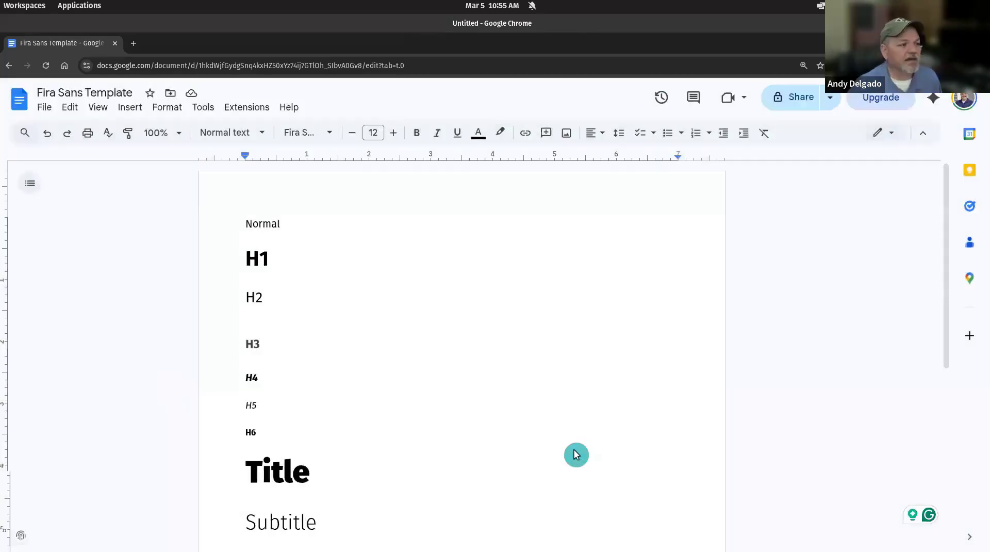
click(64, 44)
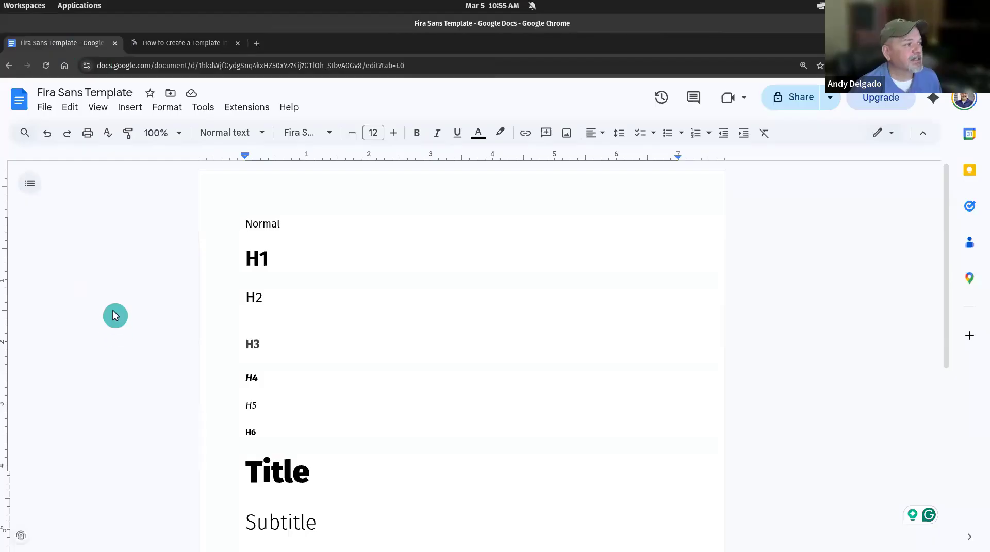
Switch to the "How to Create a Template in Google Docs" copy and insert a page break below the colored word "Danger".
click(149, 45)
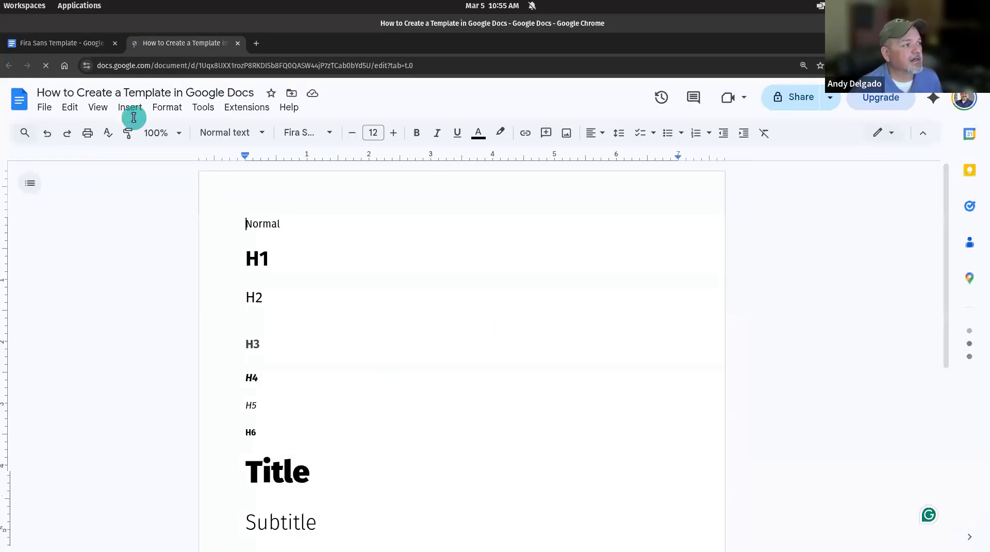
scroll(414, 375, down, 5)
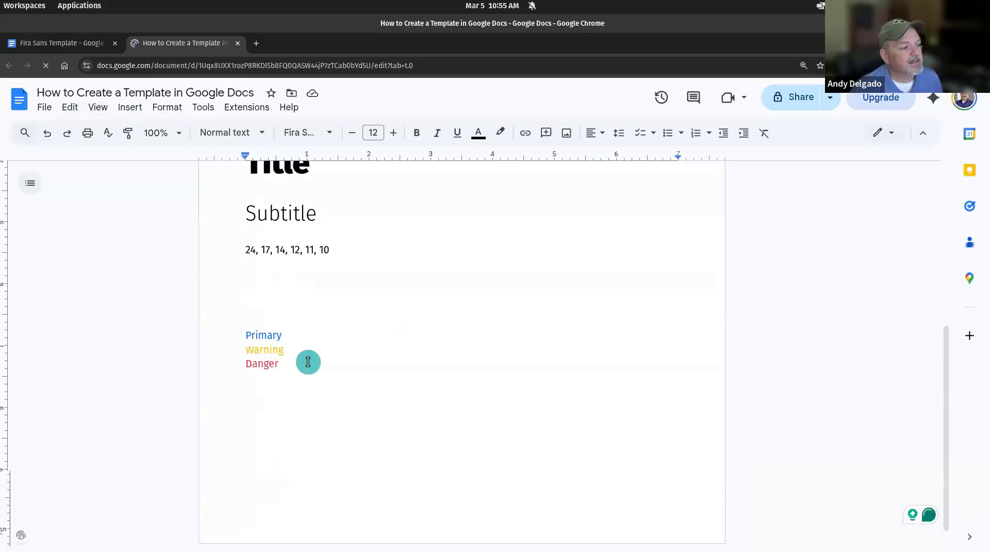
drag(232, 327, 431, 400)
click(432, 402)
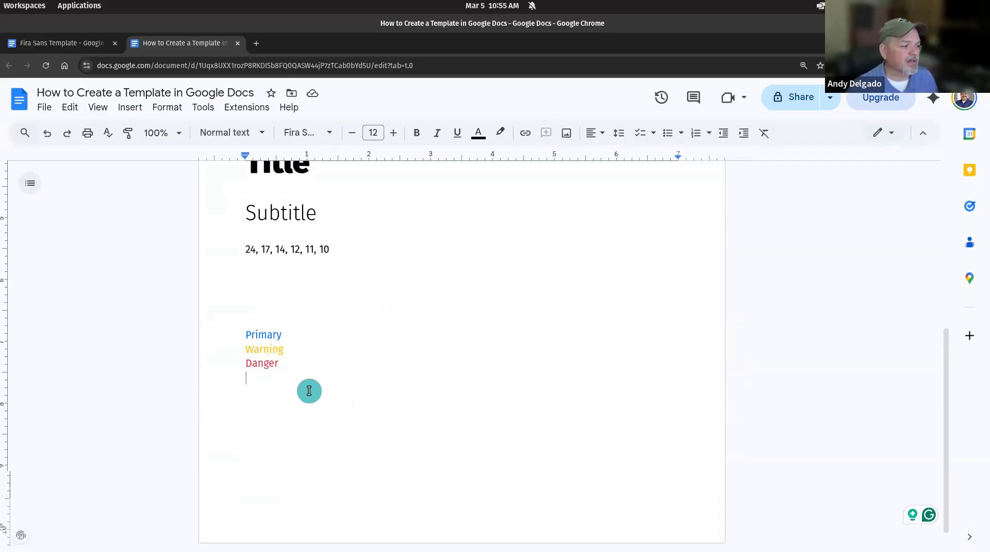
key(ctrl+Return)
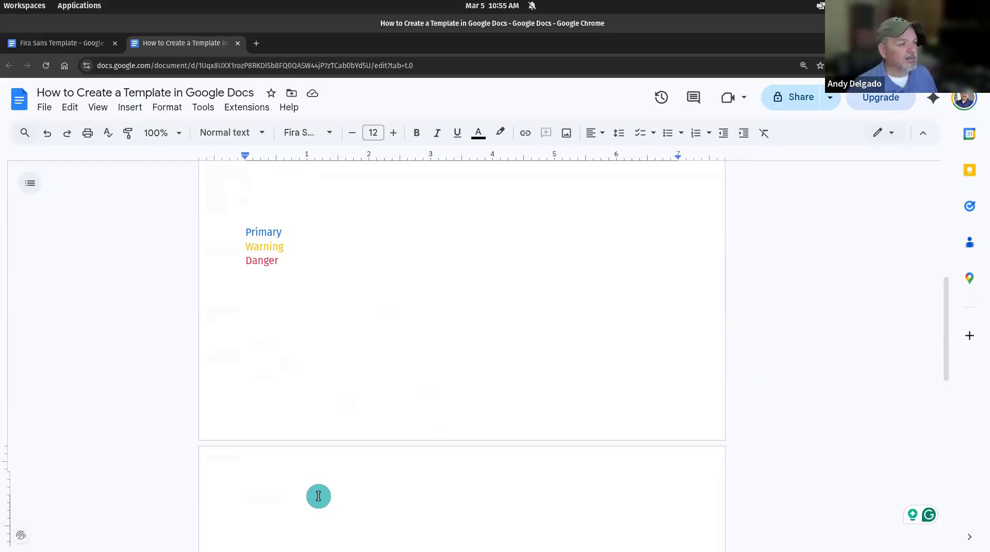
Copy the document's name and paste it as the first line of the new page.
click(171, 88)
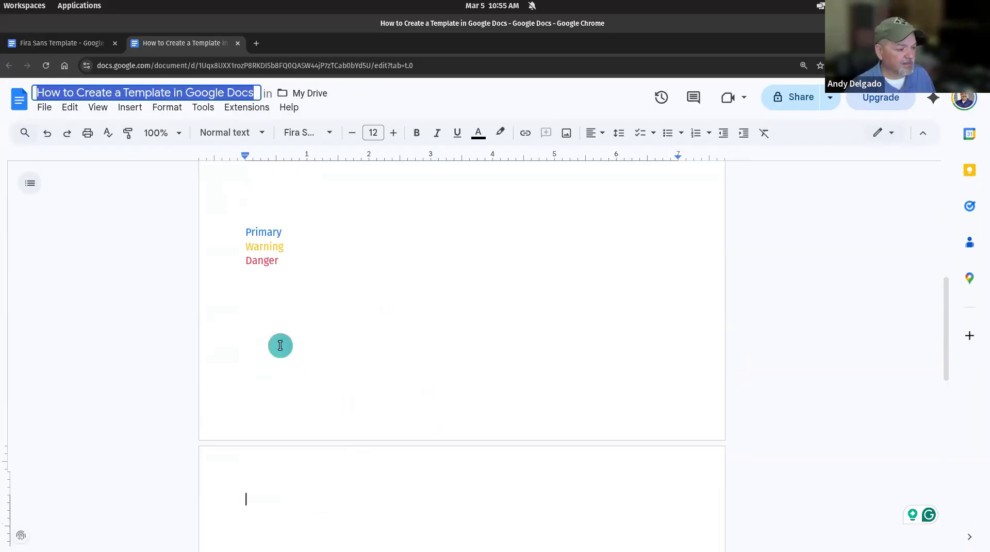
click(277, 496)
key(ctrl+v)
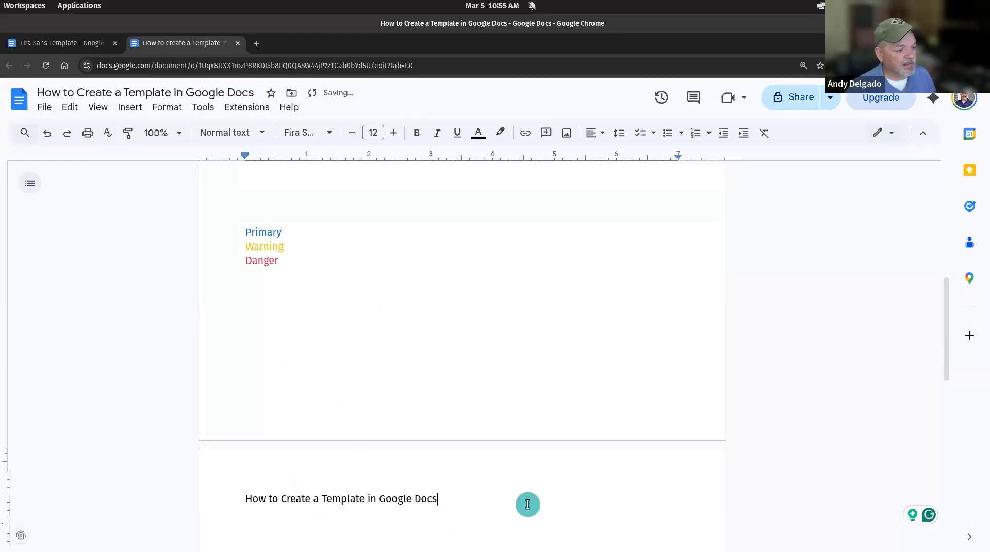
Add the line "Subtitle for the template doc" directly below the pasted document name.
key(Return)
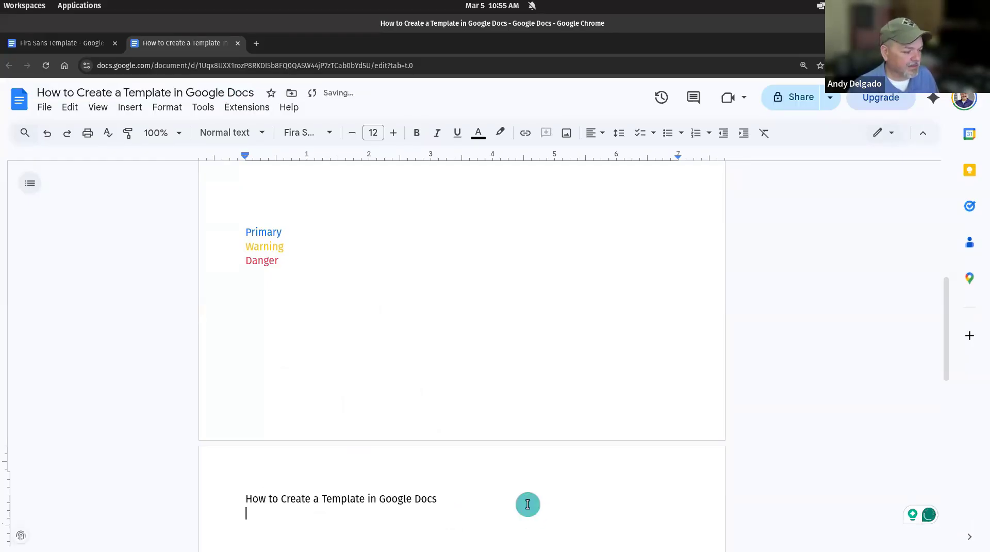
text(Subti)
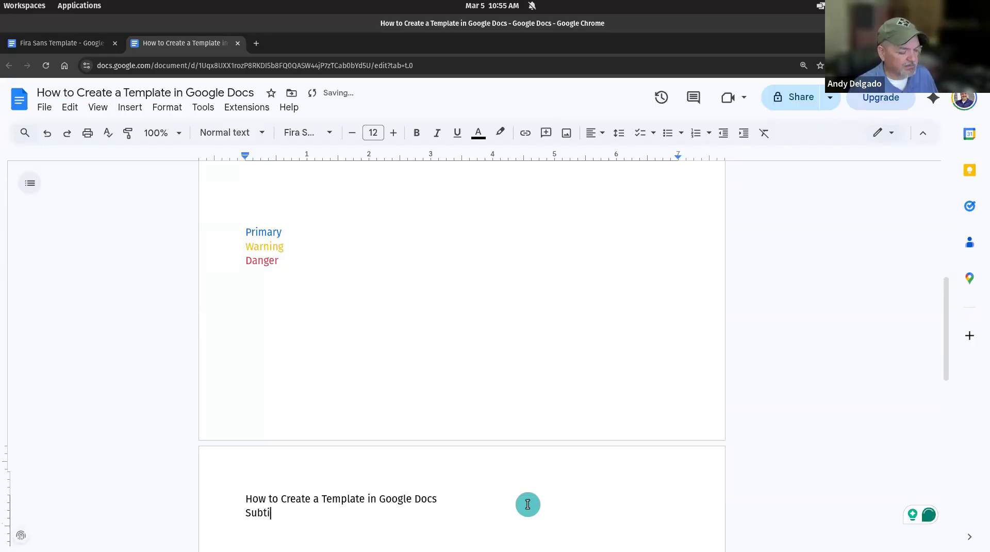
text(tle for the templag)
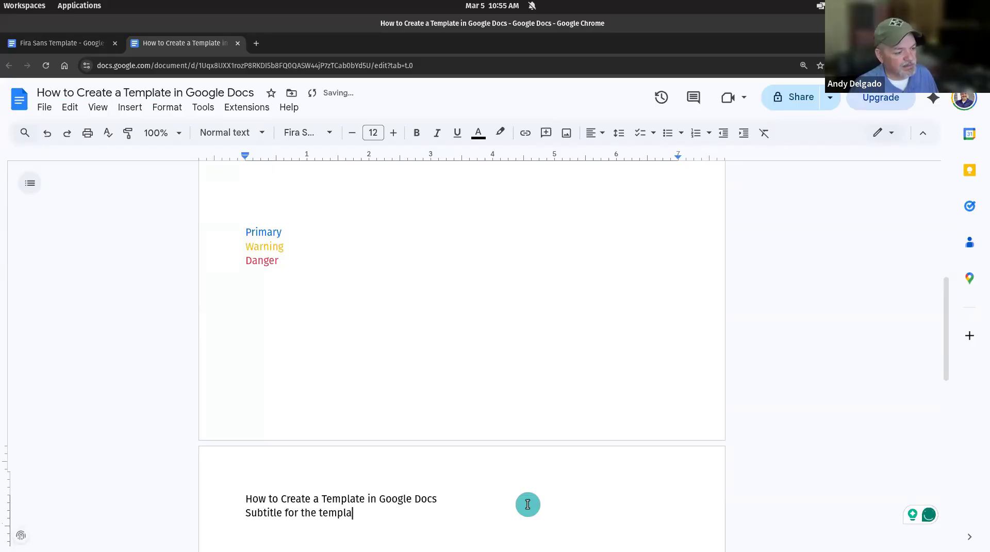
key(BackSpace)
text(te docs)
key(Return)
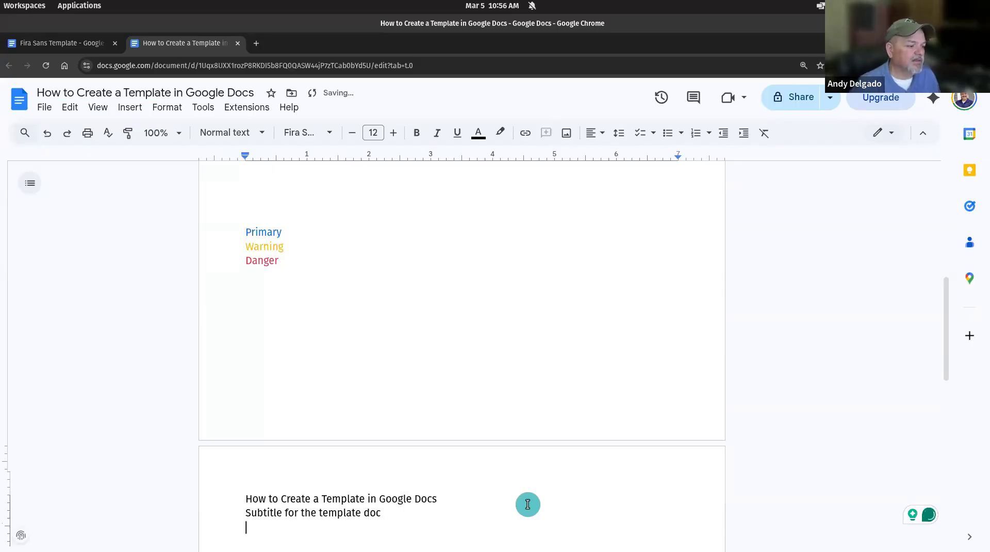
Add the lines "Heading 1", "Heading 2" and "Normal Text" below the subtitle line, each preceded by a blank line.
key(Return)
text(Heading 1)
key(Return)
key(Return)
text(Heading 2)
key(Return)
key(Return)
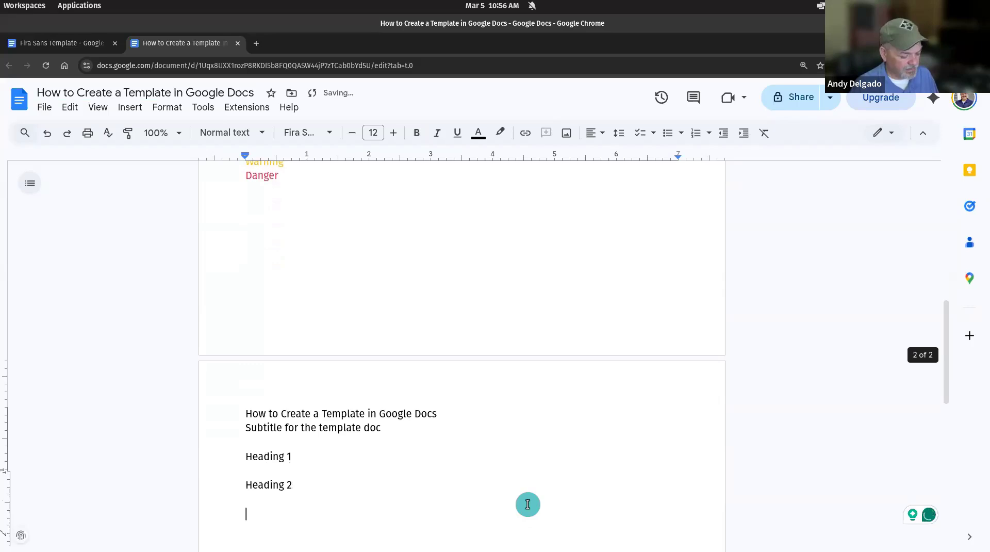
text(Normal)
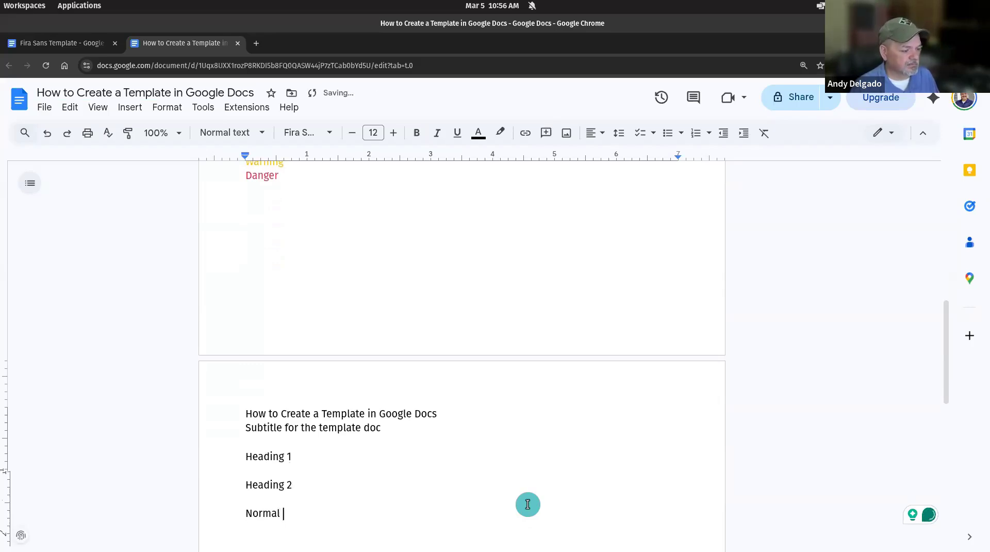
text( Text)
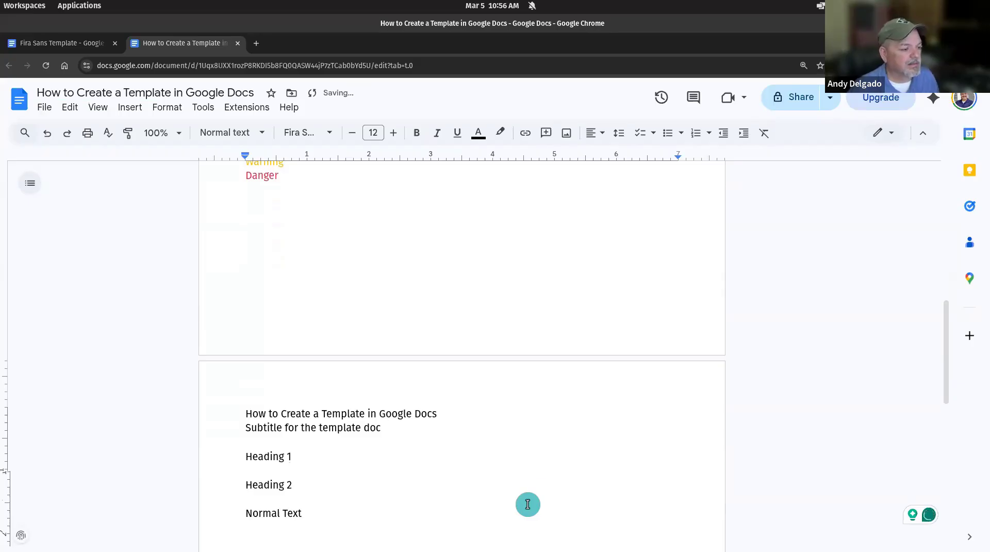
Apply the Title style to the line "How to Create a Template in Google Docs" on the second page.
click(480, 428)
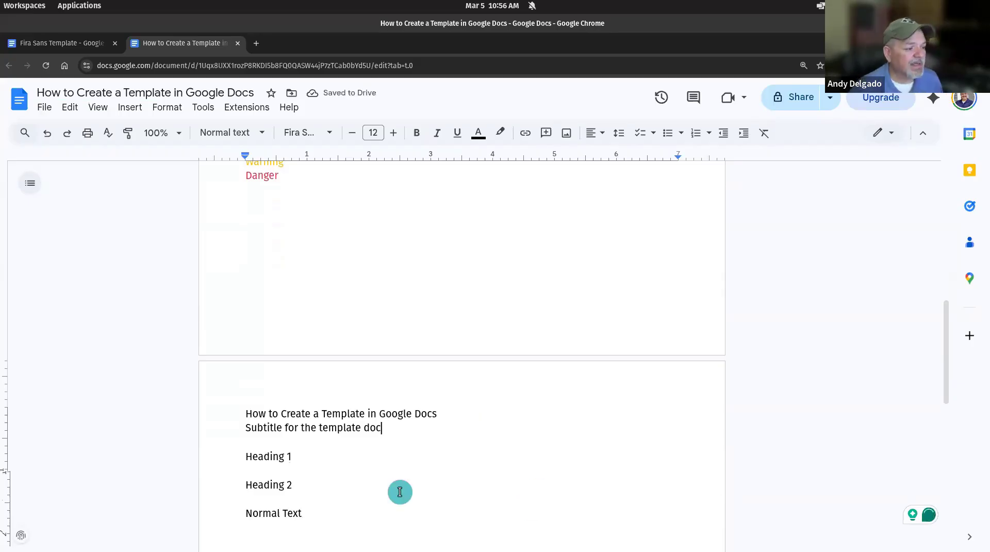
scroll(415, 470, down, 3)
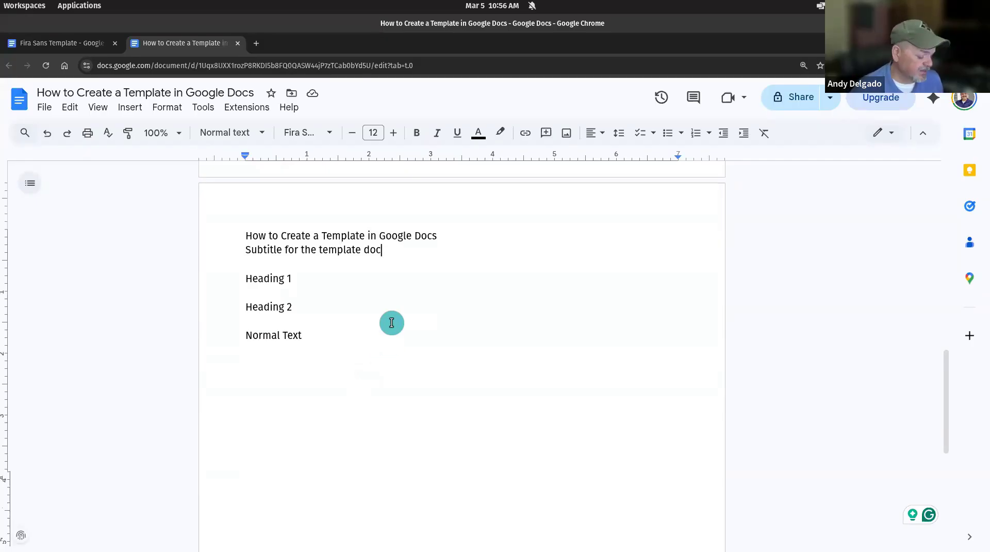
double_click(424, 235)
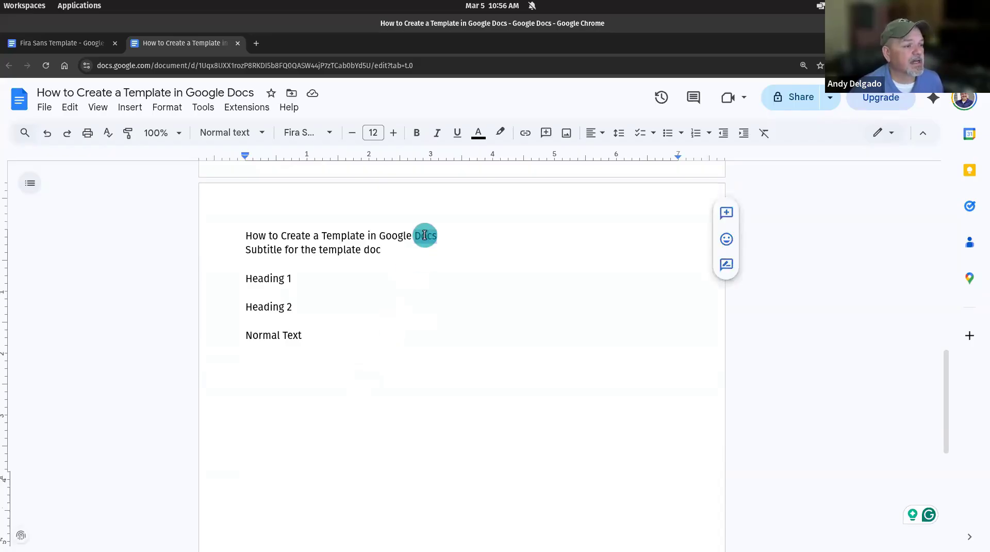
triple_click(426, 235)
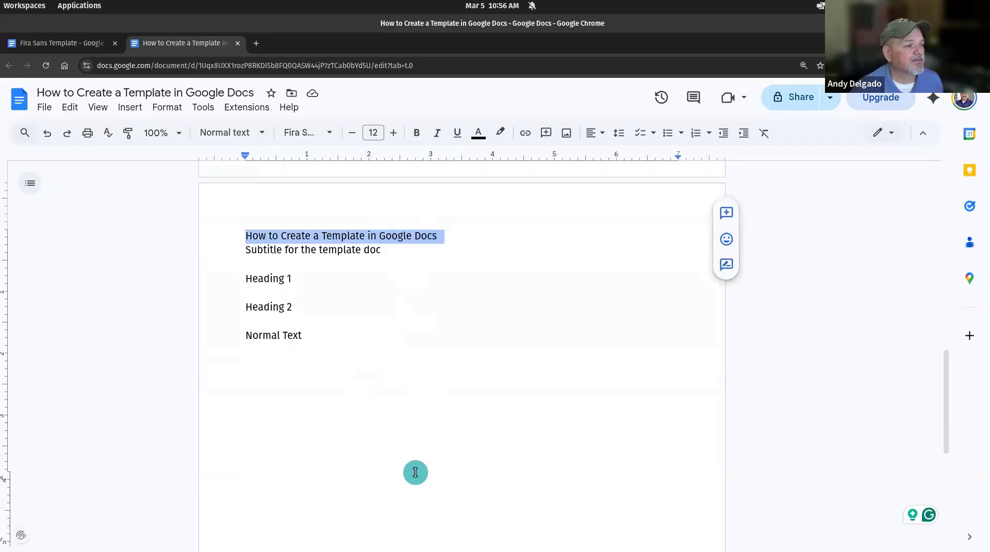
click(221, 134)
click(242, 213)
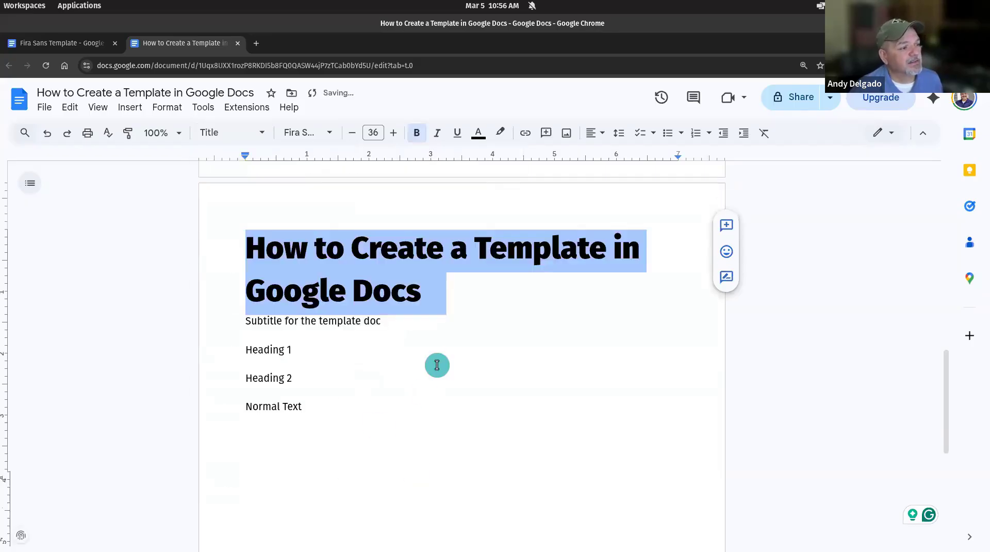
Apply the Subtitle style to the line "Subtitle for the template doc".
triple_click(365, 322)
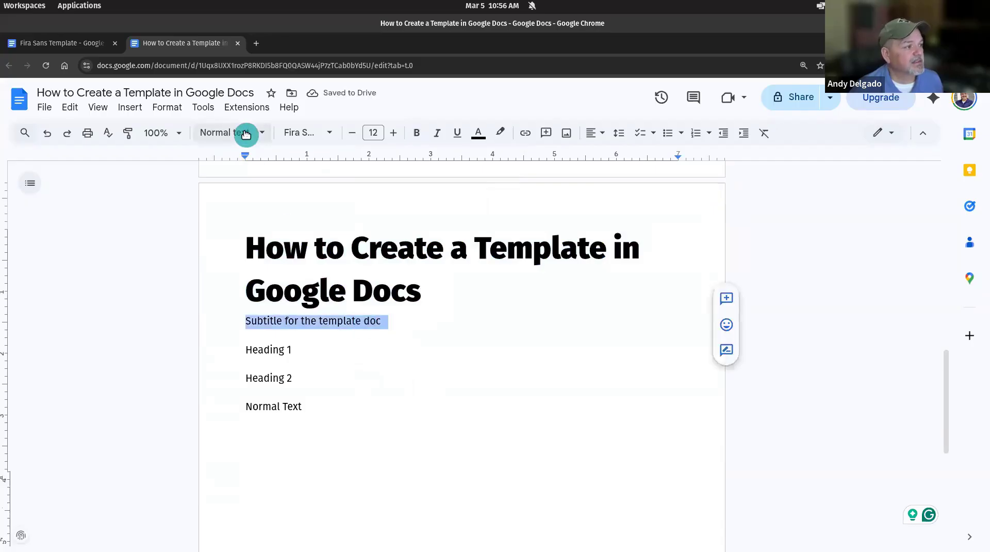
click(244, 135)
click(250, 260)
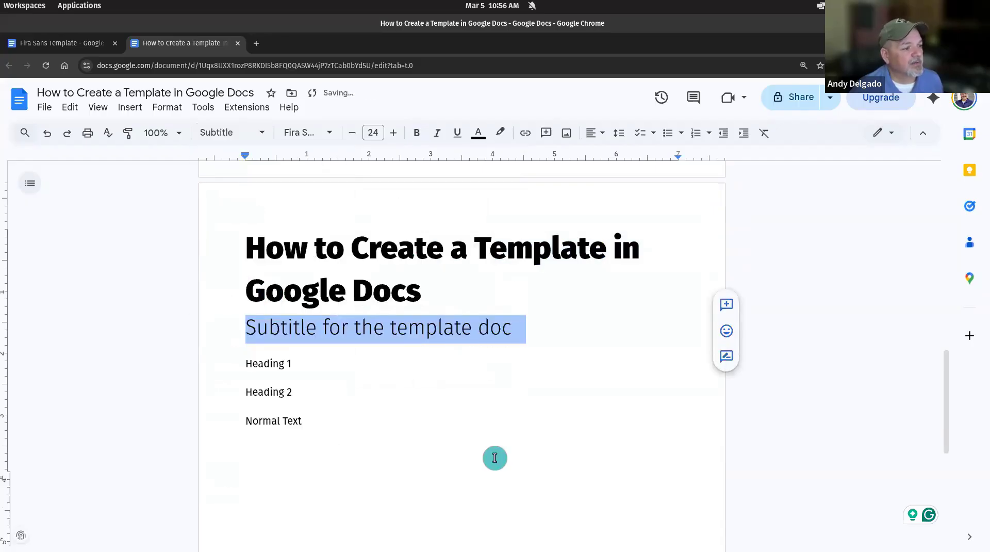
click(495, 456)
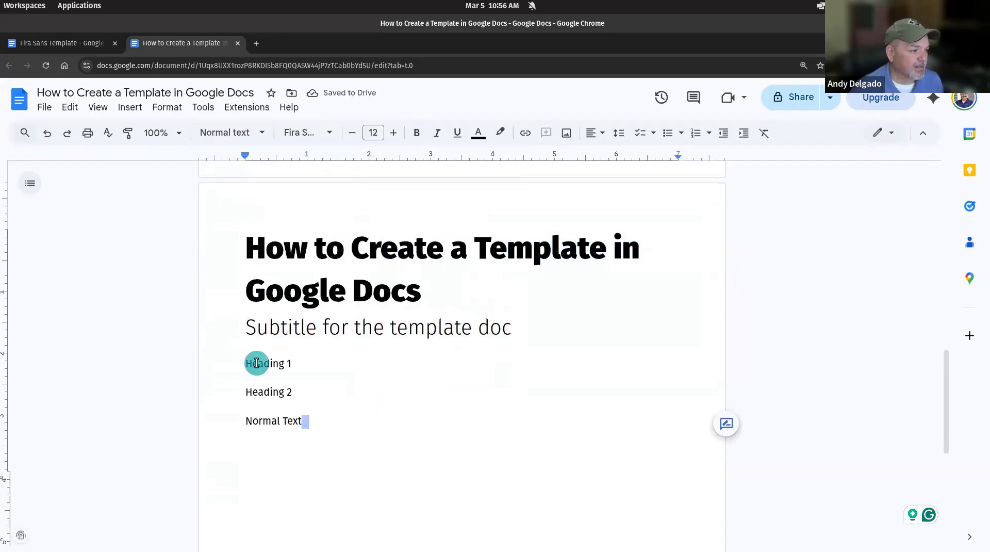
Apply the Heading 1 style to the "Heading 1" line below the subtitle.
triple_click(263, 362)
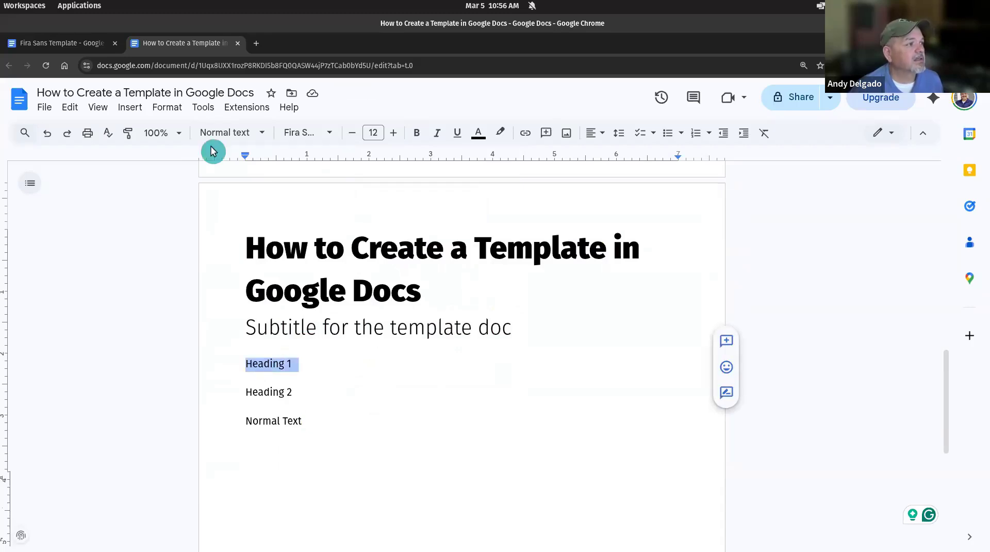
click(222, 135)
click(373, 443)
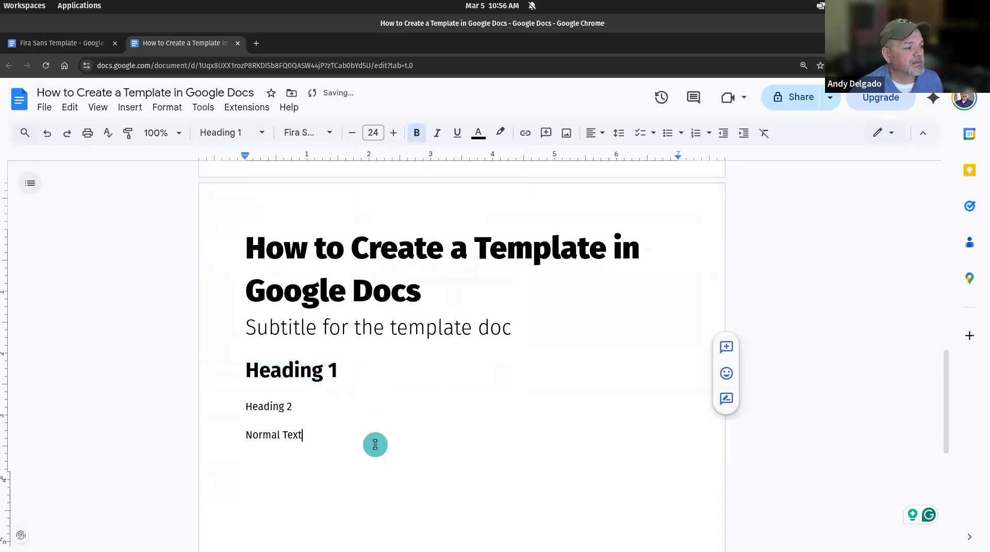
Apply the Heading 2 style to the "Heading 2" line above the normal text.
triple_click(269, 406)
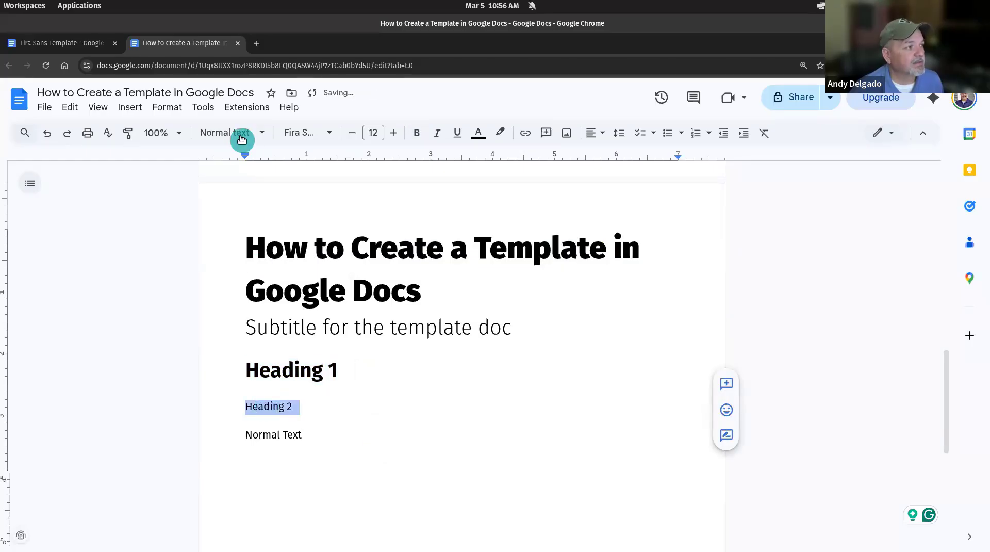
click(240, 135)
click(246, 349)
click(373, 451)
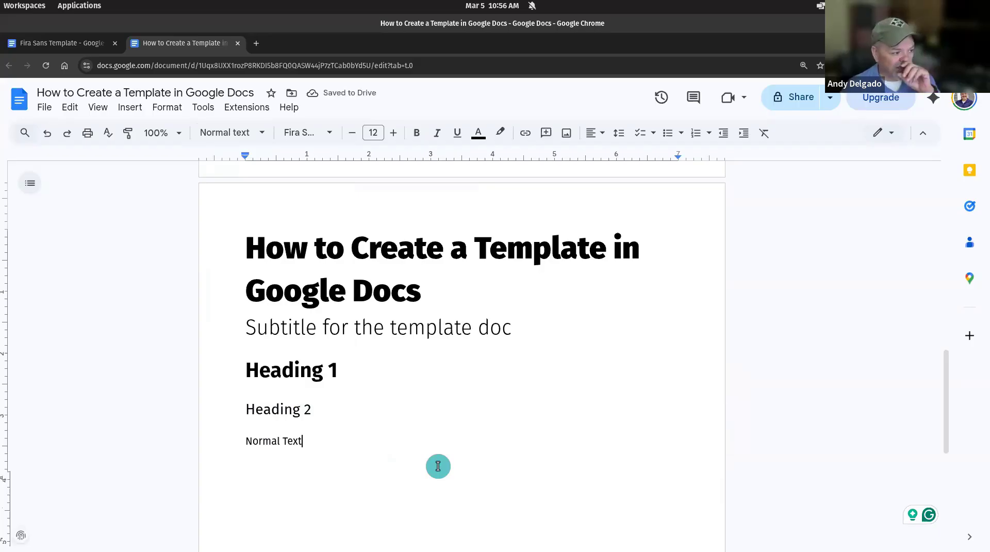
Set the text color of the "Heading 1" line to the saved custom blue brand color.
drag(336, 369, 246, 369)
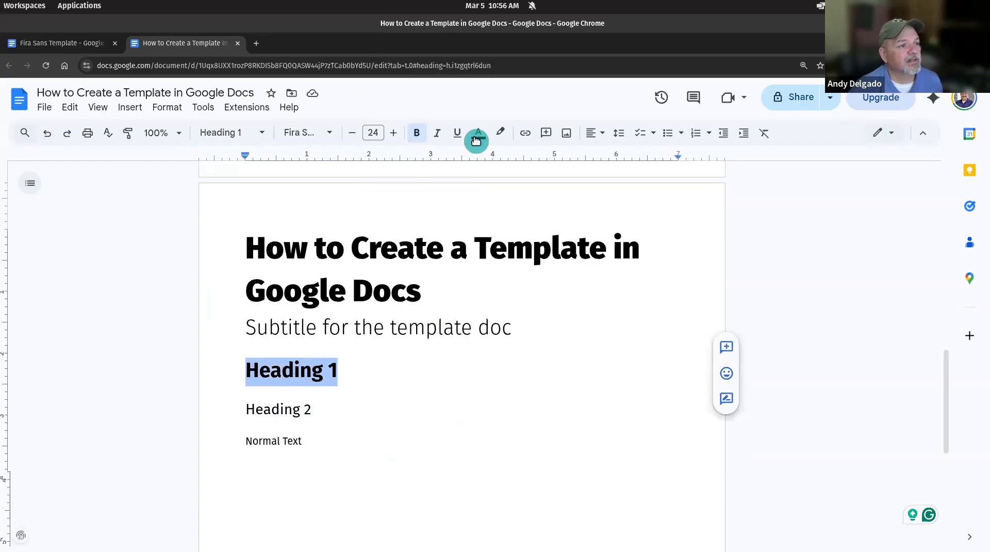
click(476, 140)
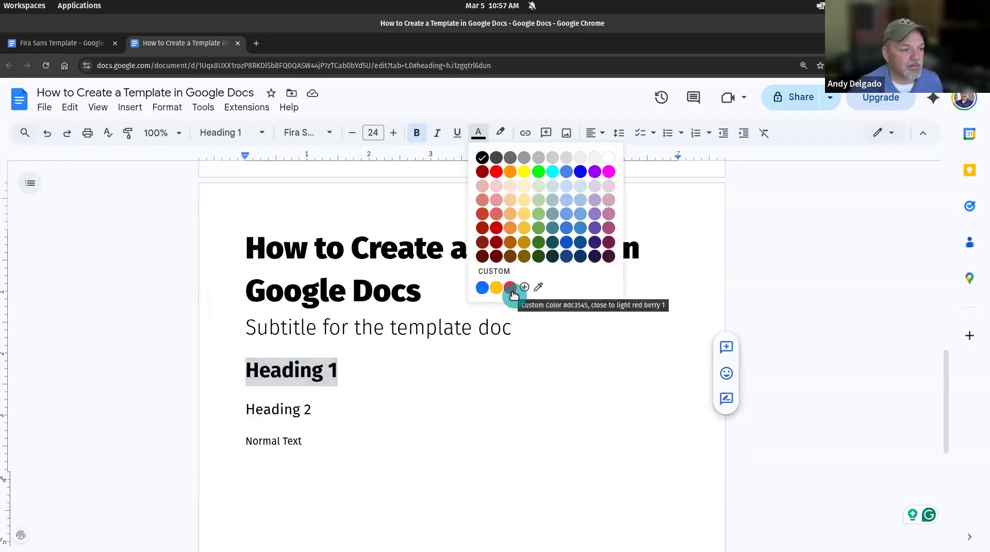
click(482, 287)
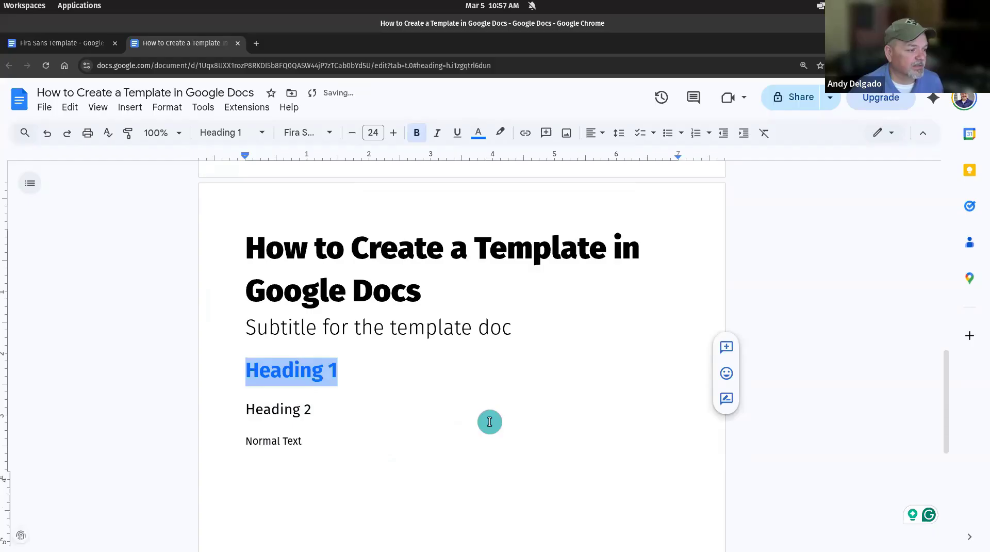
click(490, 421)
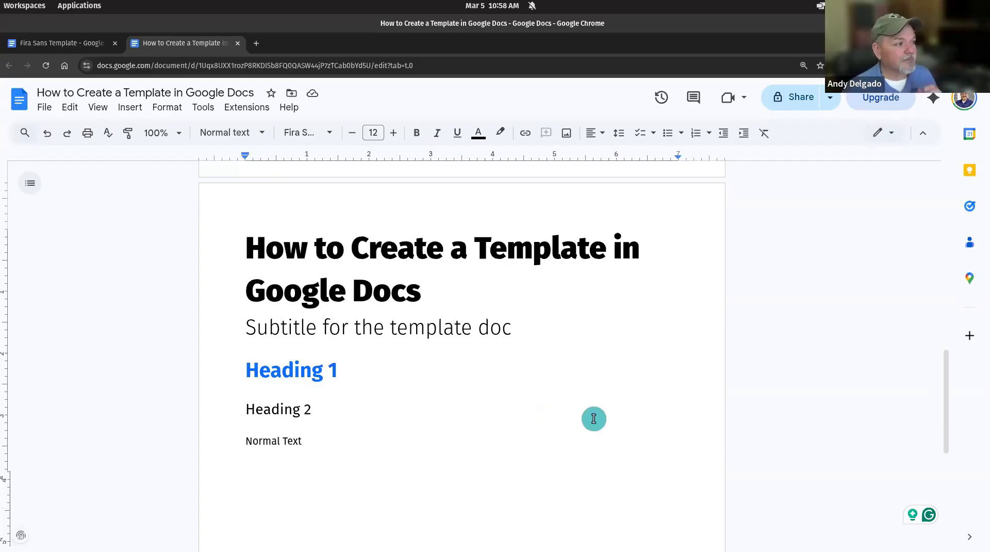
click(593, 418)
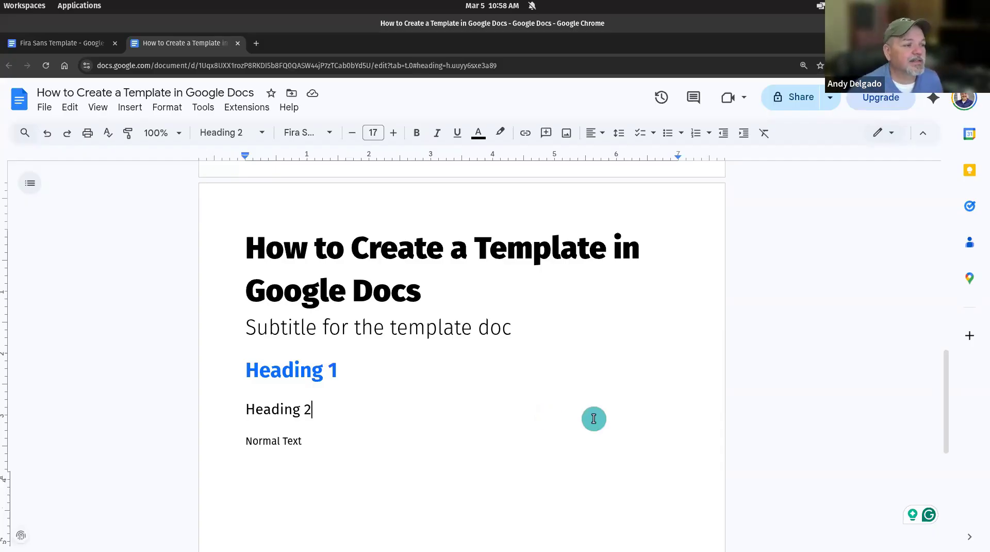
scroll(593, 419, down, 1)
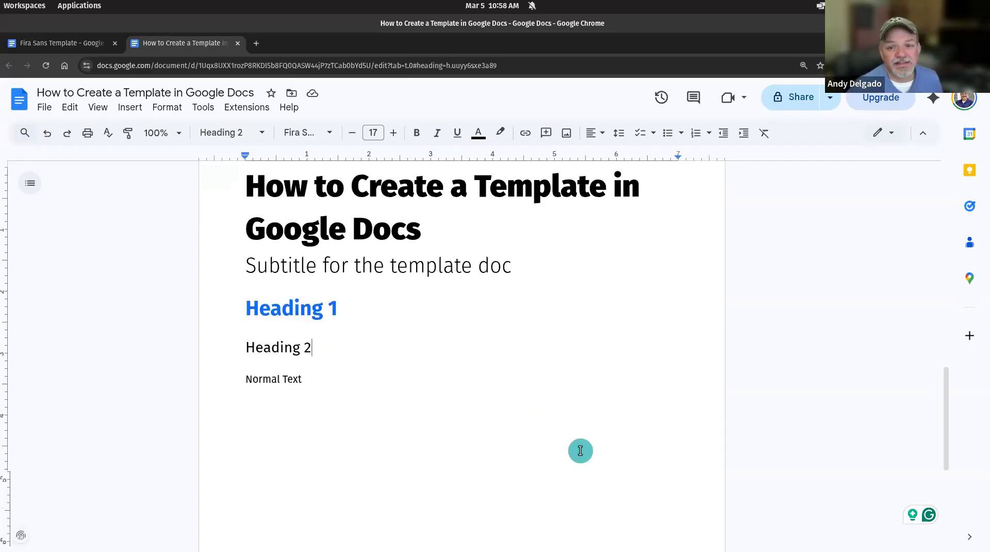